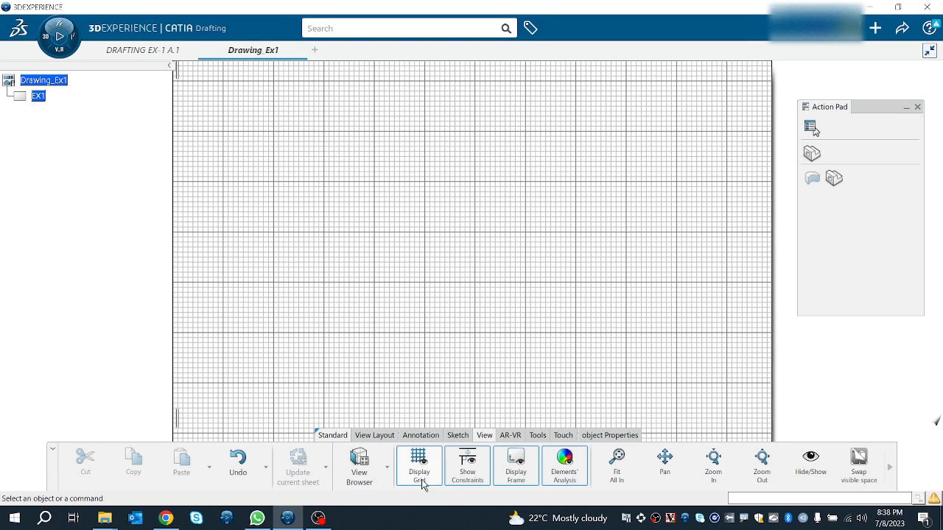
# Step: Start a Front View using the boss's top face in DRAFTING EX-1 A.1 as reference, and move the Action Pad clear of the orientation compass
pyautogui.click(379, 437)
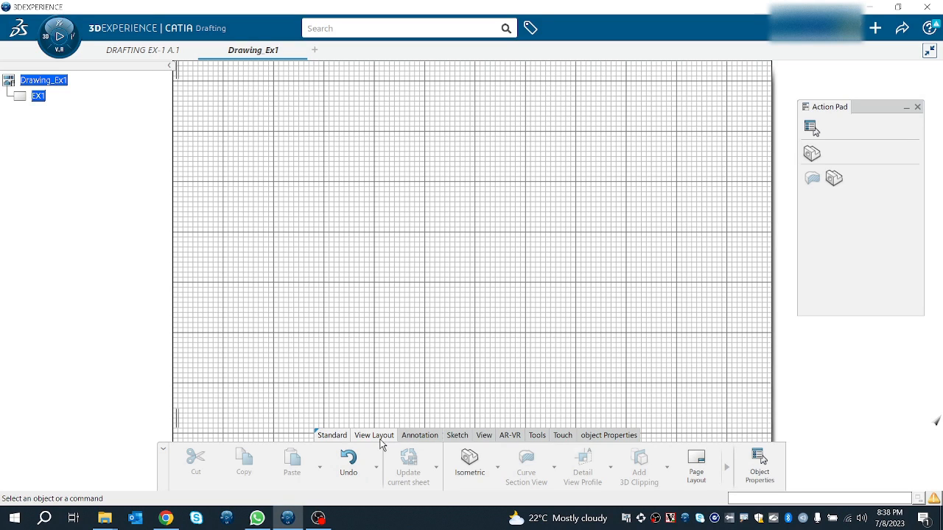
pyautogui.click(497, 467)
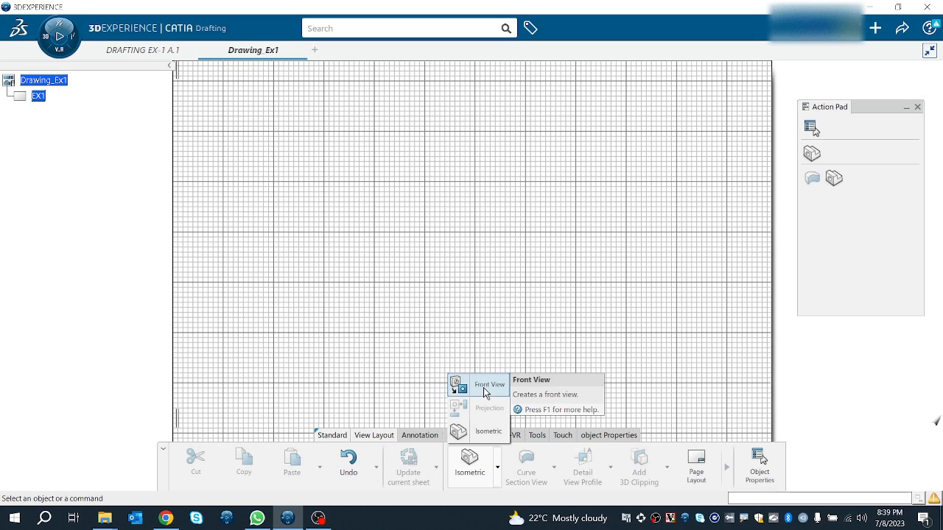
pyautogui.click(484, 388)
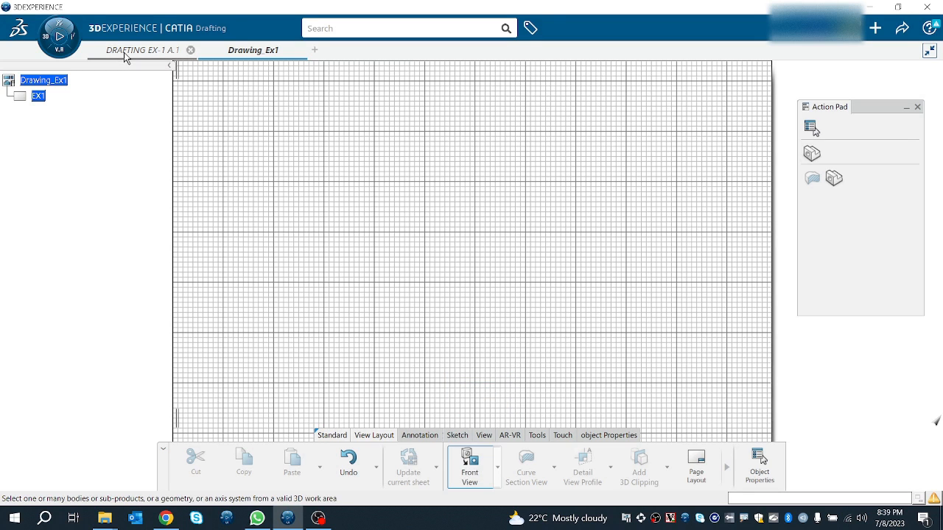
pyautogui.click(123, 52)
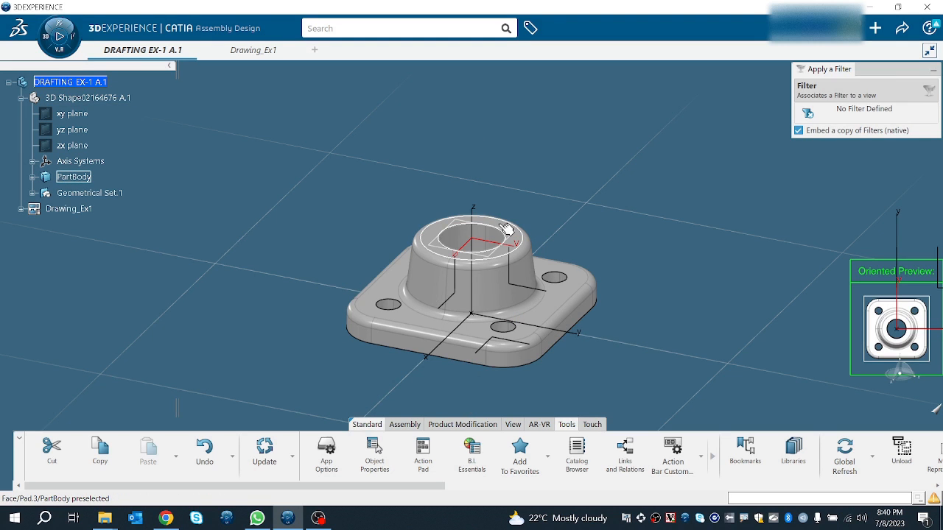
pyautogui.click(507, 228)
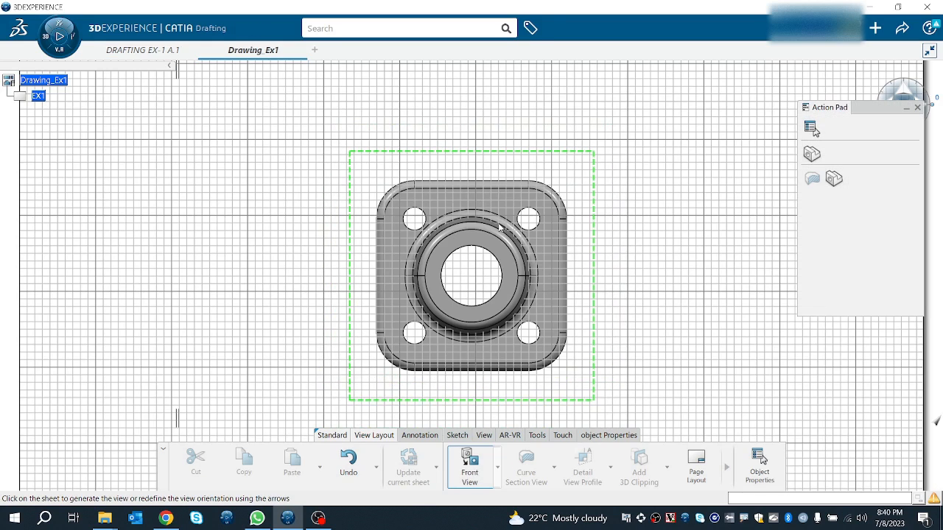
pyautogui.moveTo(876, 107); pyautogui.dragTo(833, 282)
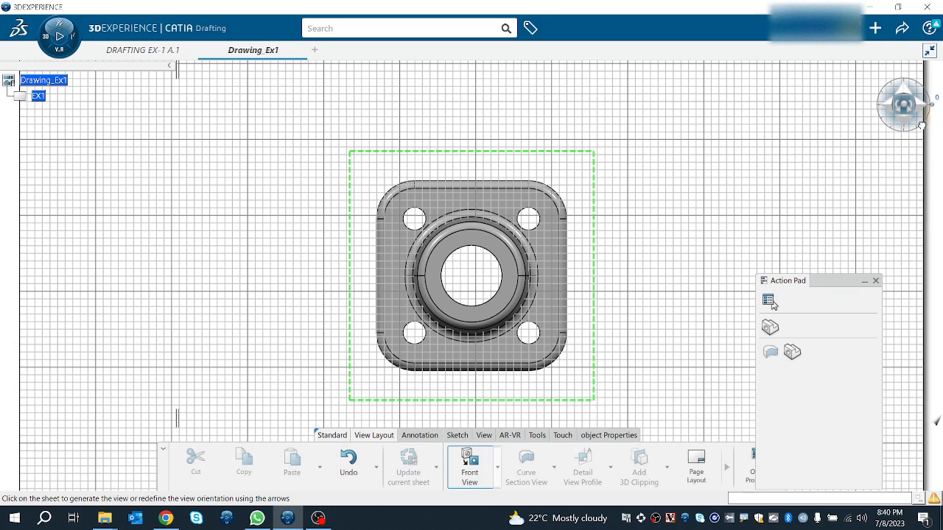
# Step: Try rotating the front view preview in 30-degree increments and turning it to side orientations, ending back at 0 degrees
pyautogui.moveTo(916, 119); pyautogui.dragTo(914, 113)
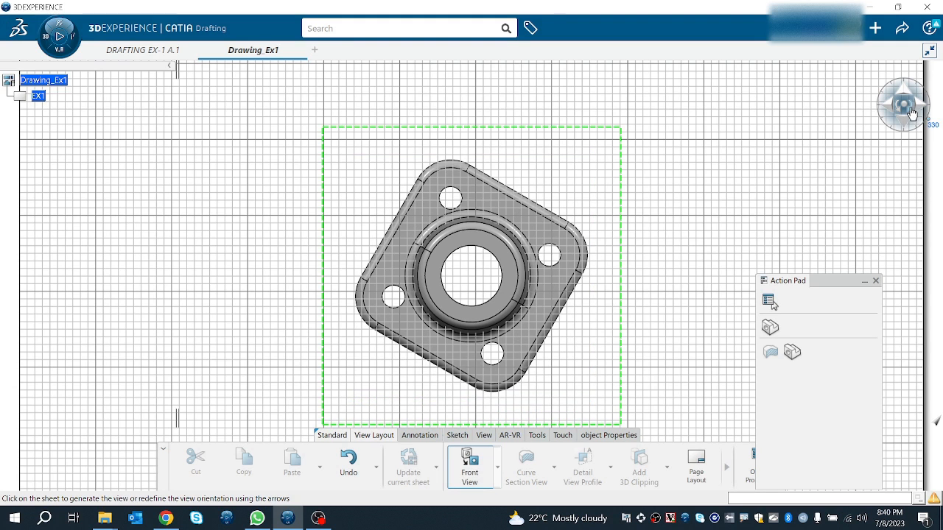
pyautogui.click(913, 113)
pyautogui.click(913, 113)
pyautogui.click(920, 108)
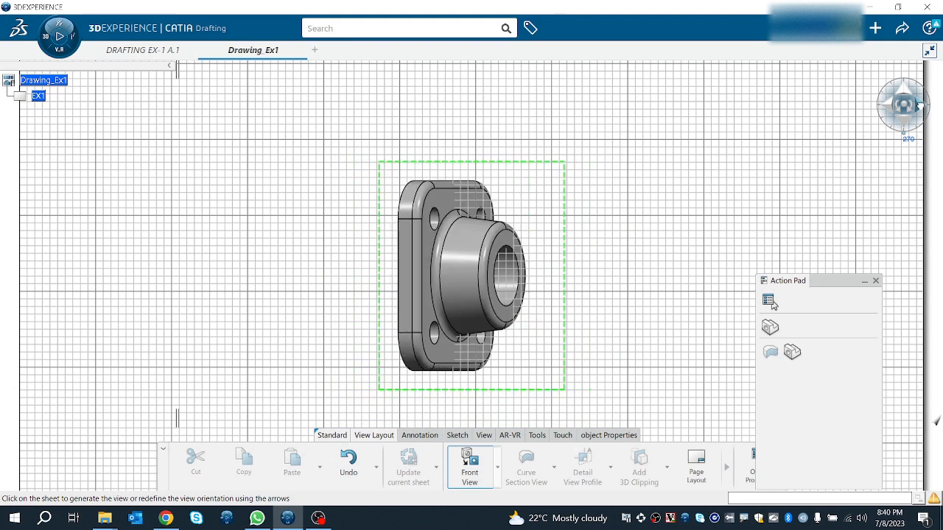
pyautogui.click(920, 109)
pyautogui.click(921, 109)
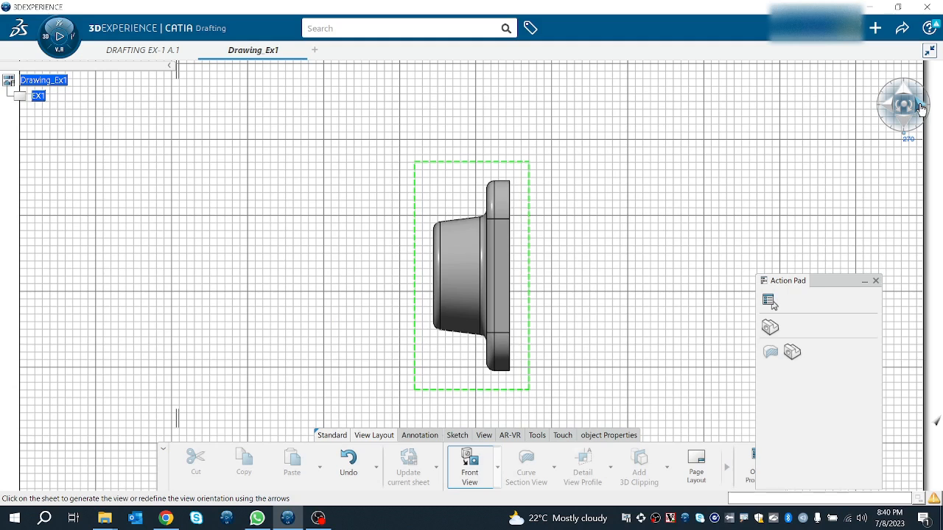
pyautogui.click(921, 108)
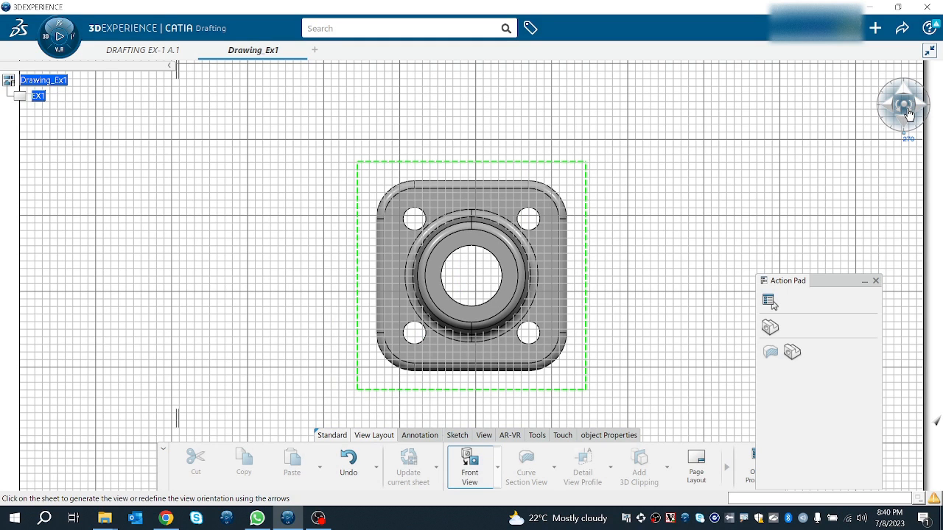
pyautogui.click(897, 112)
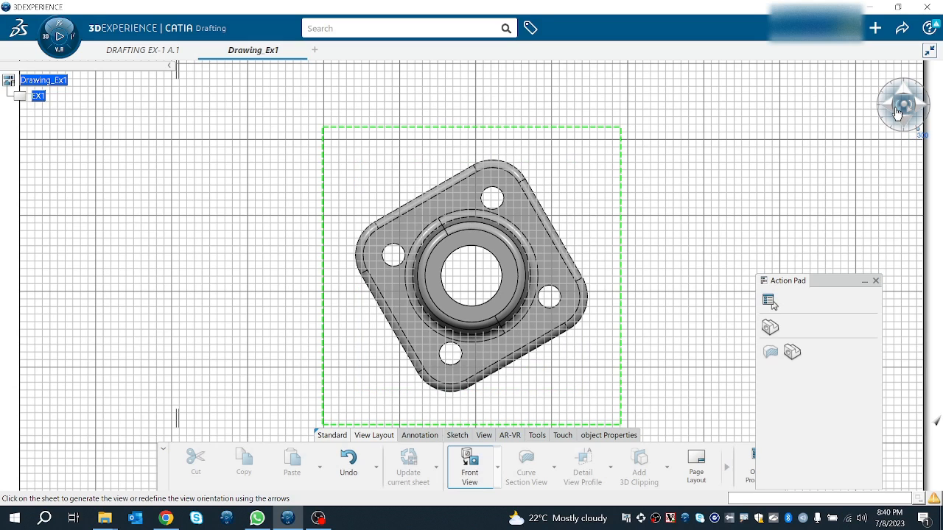
pyautogui.click(897, 112)
pyautogui.click(897, 112)
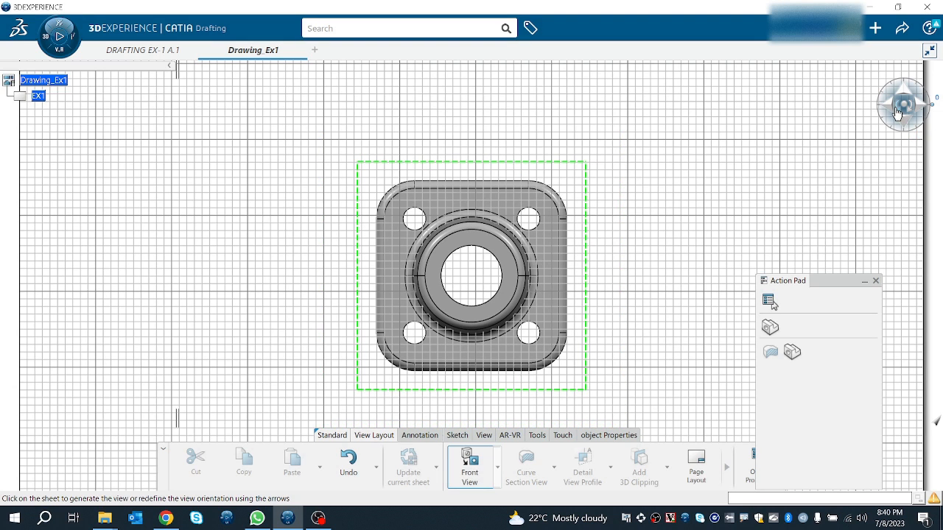
# Step: Generate the front view with the flange seen face-on and move it to the upper-left area of the sheet
pyautogui.click(667, 219)
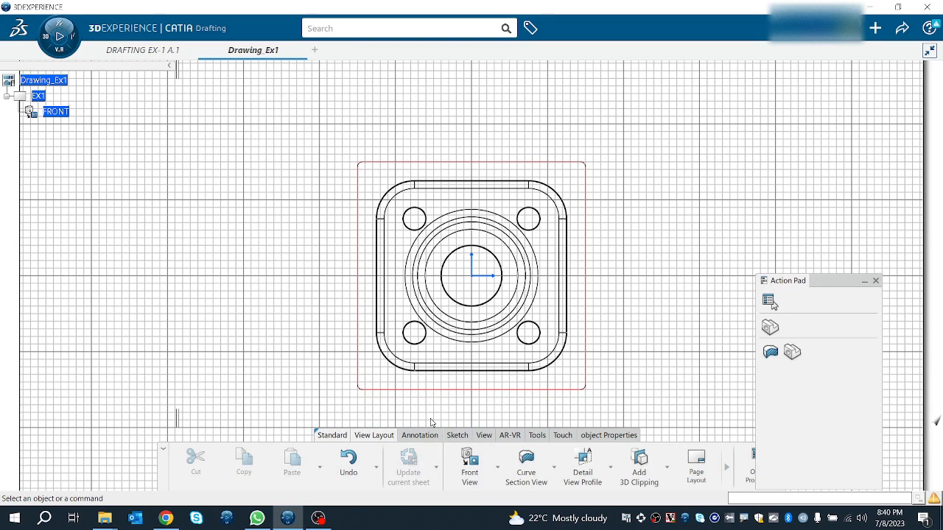
pyautogui.keyDown('ctrl'); pyautogui.moveTo(652, 263); pyautogui.dragTo(635, 326, button='middle'); pyautogui.keyUp('ctrl')
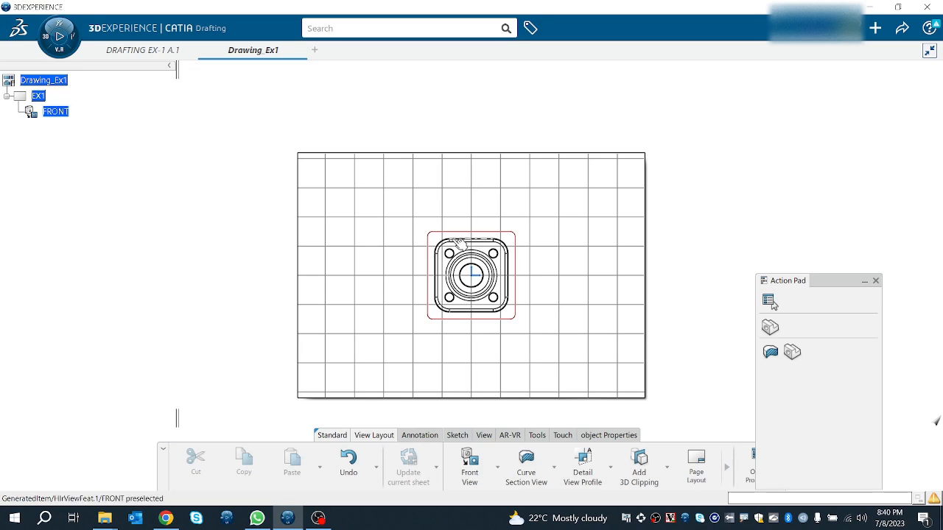
pyautogui.moveTo(447, 226)
pyautogui.moveTo(447, 226); pyautogui.dragTo(351, 180)
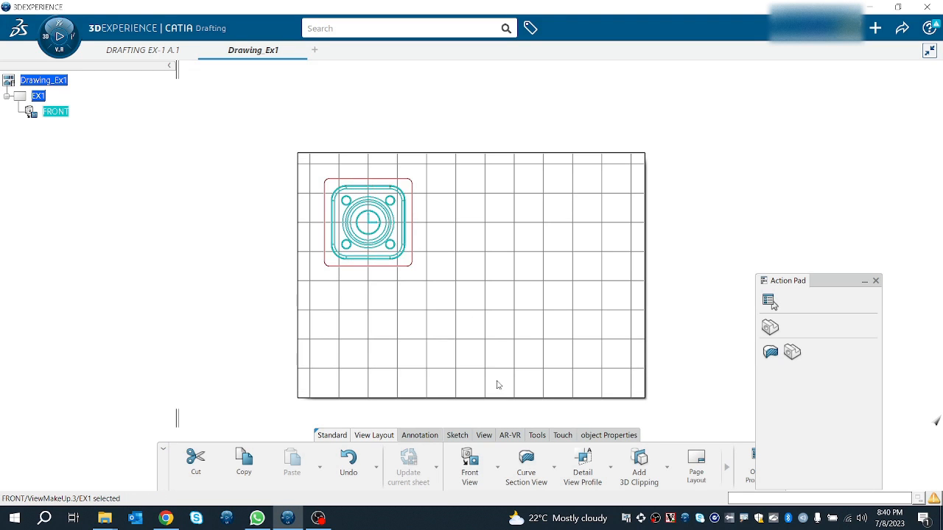
# Step: Hide the drawing sheet's grid and clear the view selection
pyautogui.click(484, 437)
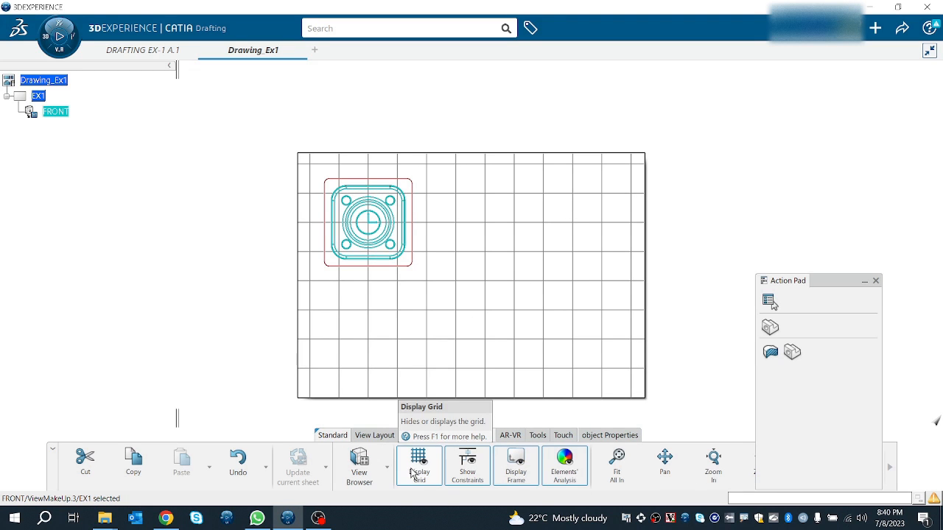
pyautogui.click(417, 469)
pyautogui.moveTo(375, 338)
pyautogui.keyDown('ctrl'); pyautogui.mouseDown(button='middle')
pyautogui.moveTo(366, 299)
pyautogui.moveTo(425, 251)
pyautogui.mouseUp(button='middle'); pyautogui.keyUp('ctrl')
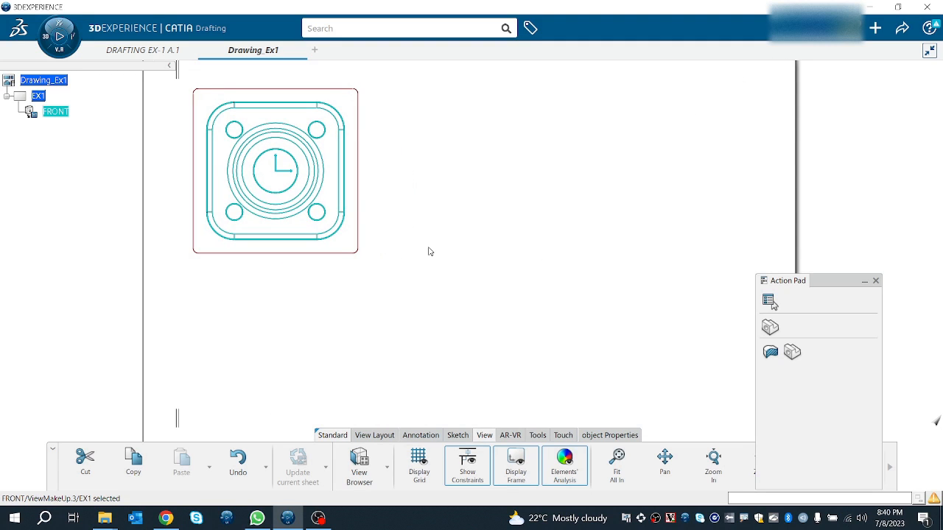
pyautogui.click(430, 252)
pyautogui.moveTo(446, 283); pyautogui.dragTo(499, 309, button='middle')
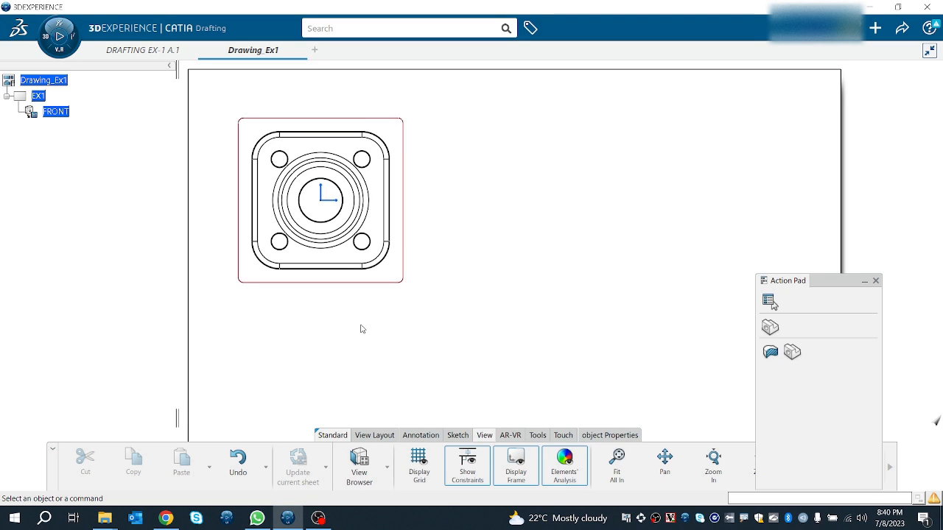
# Step: Create a second front view showing the part's side profile, using a vertical reference plane of the 3D part
pyautogui.click(374, 435)
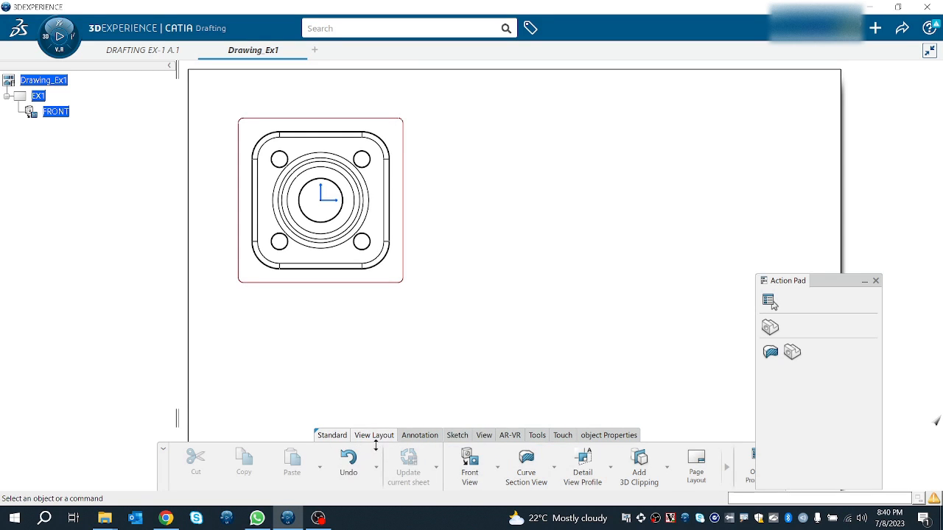
pyautogui.click(474, 466)
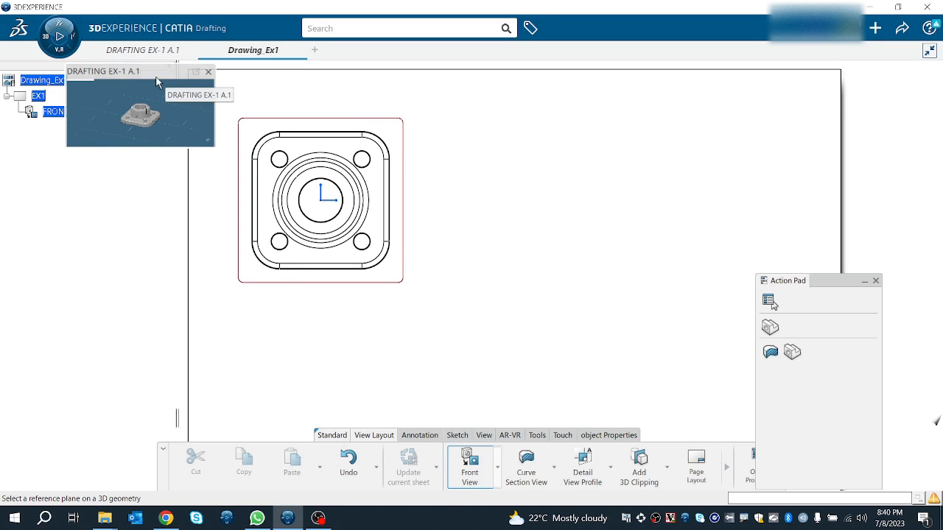
pyautogui.click(122, 50)
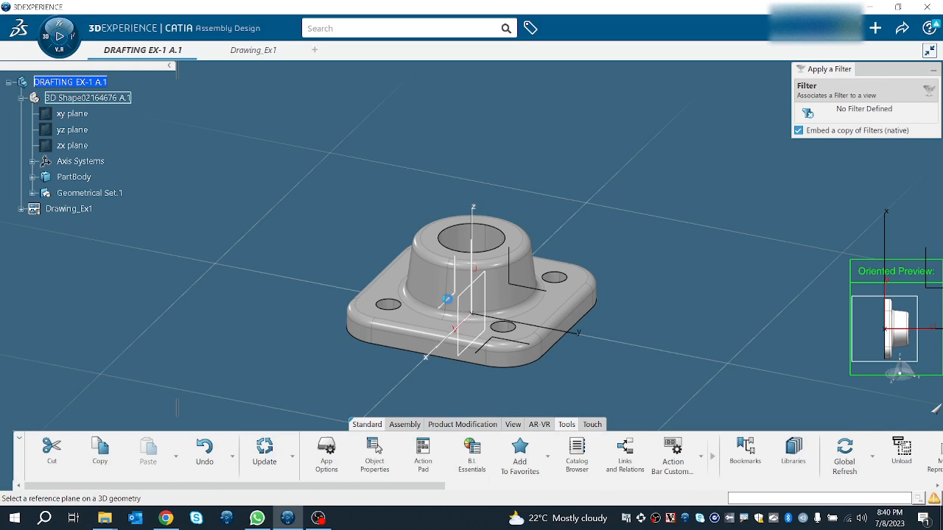
pyautogui.click(448, 299)
pyautogui.click(569, 206)
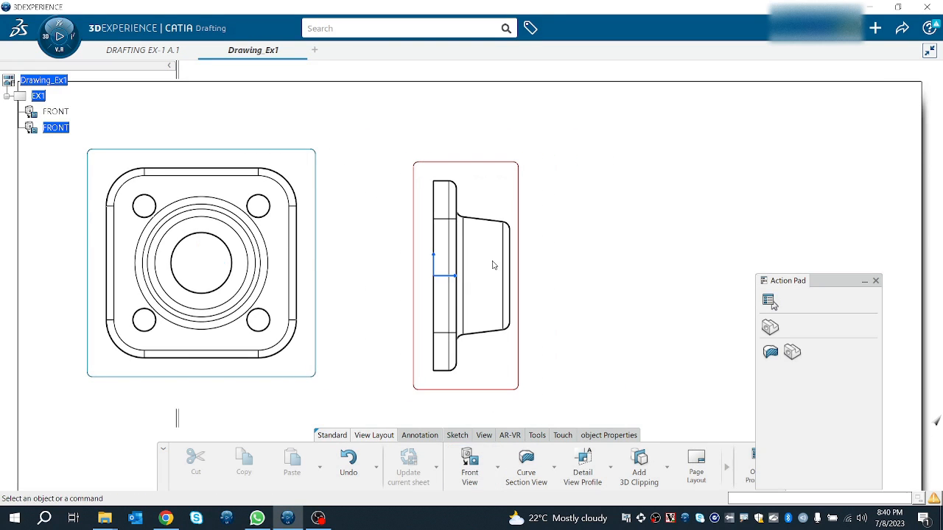
# Step: Rename the first FRONT view, the face-on view of the flange, as "Main view"
pyautogui.click(55, 111)
pyautogui.rightClick(55, 111)
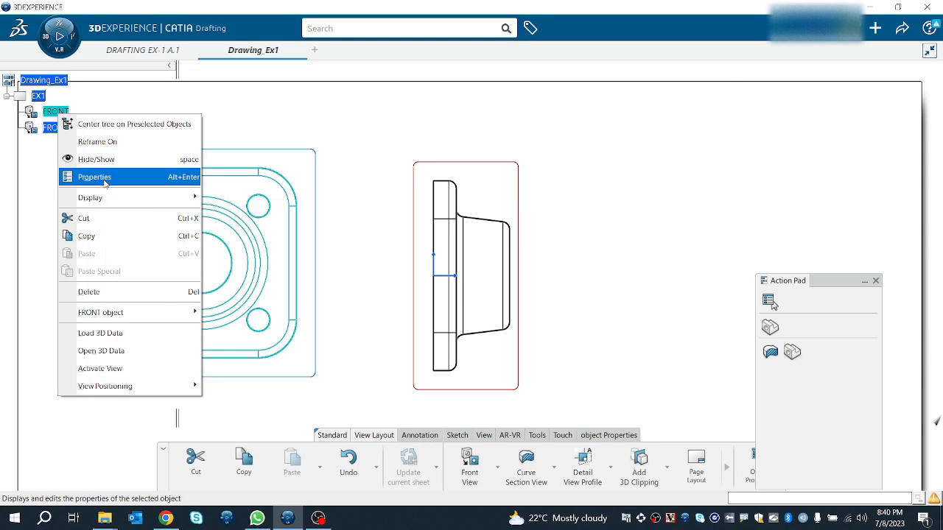
pyautogui.click(98, 184)
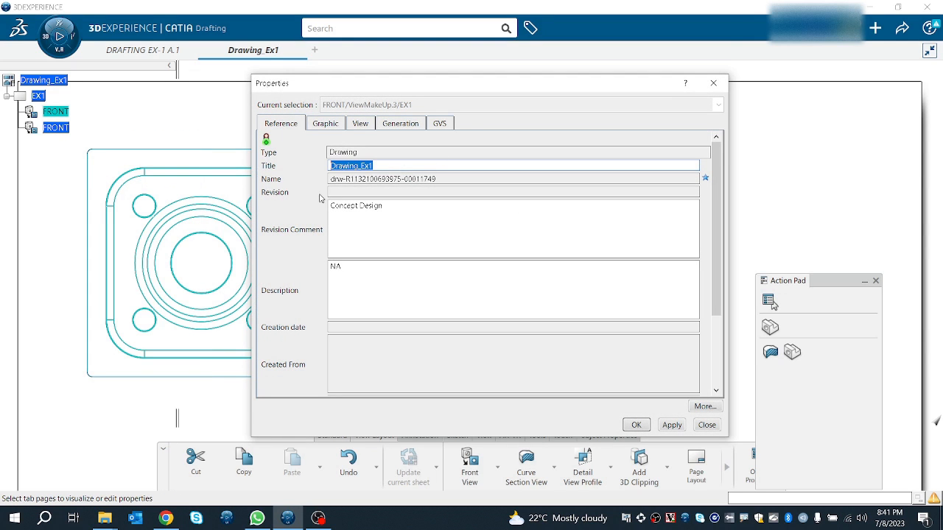
pyautogui.click(359, 123)
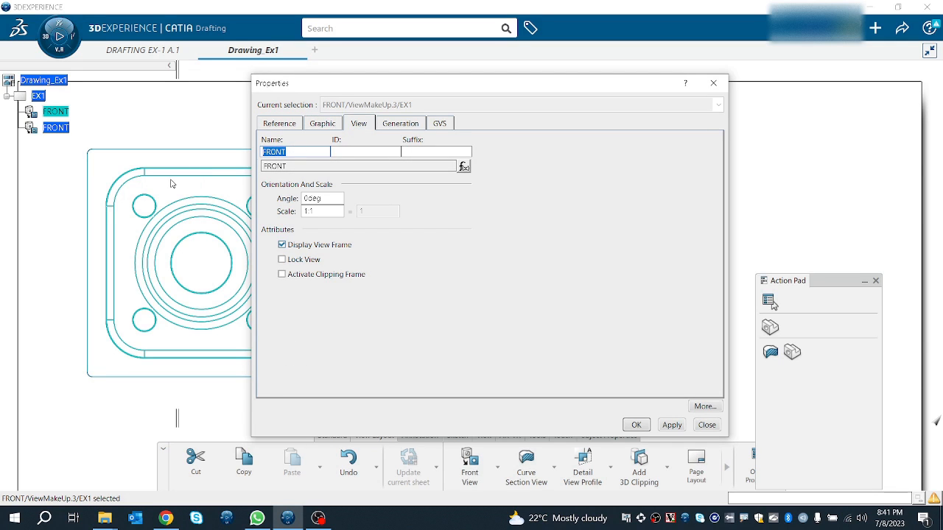
pyautogui.write('Main view')
pyautogui.press('Return')
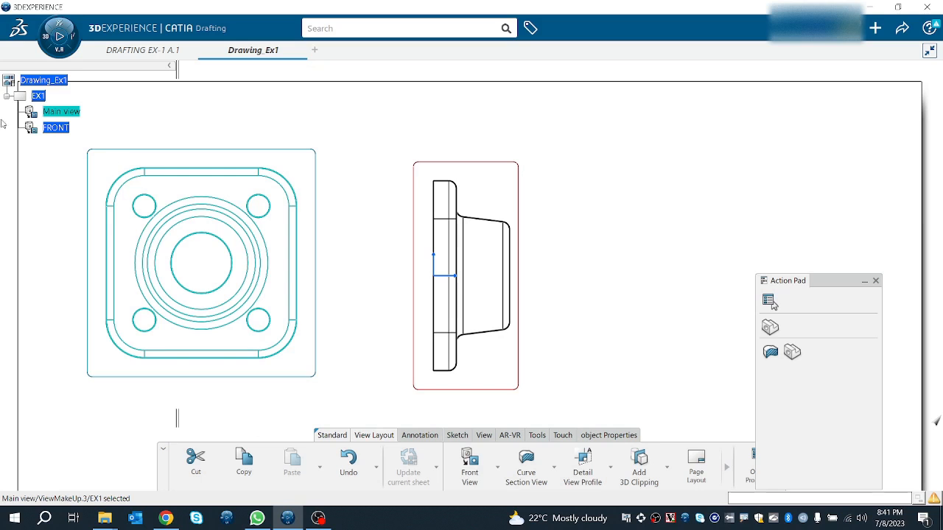
# Step: Review the angle and scale settings in the properties of Main view
pyautogui.rightClick(57, 113)
pyautogui.click(106, 177)
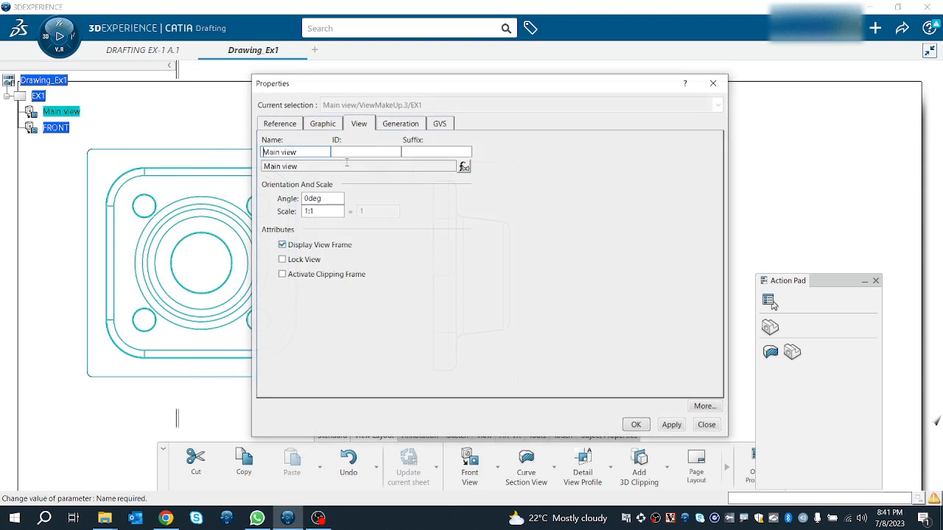
pyautogui.doubleClick(327, 198)
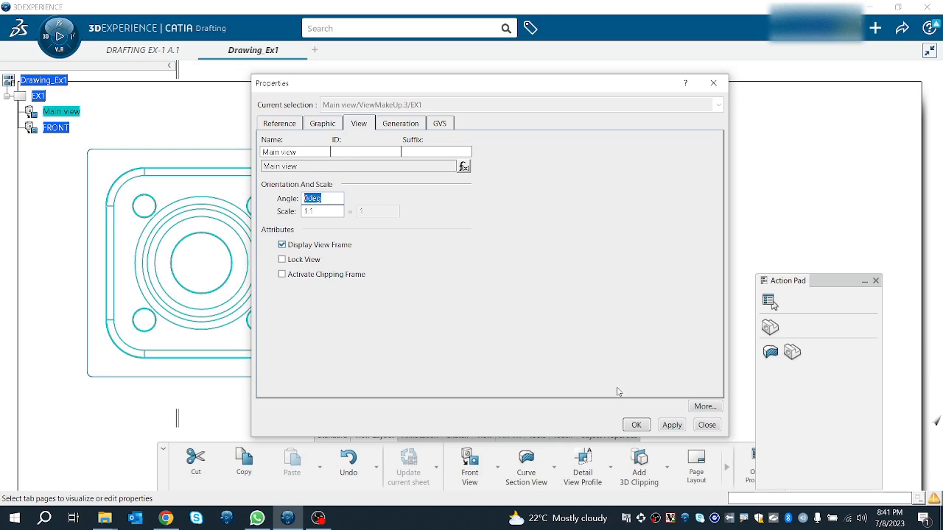
pyautogui.click(636, 425)
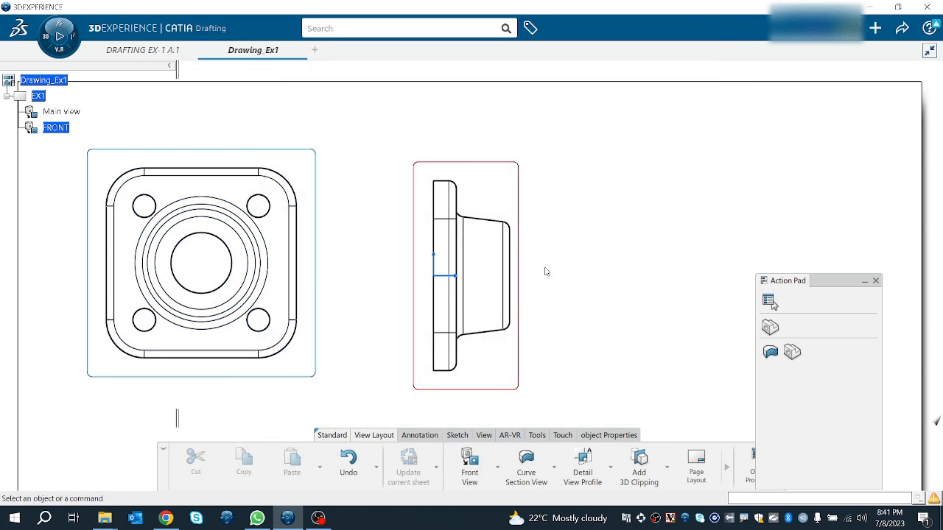
# Step: Delete the FRONT view that shows the part's side profile
pyautogui.rightClick(467, 163)
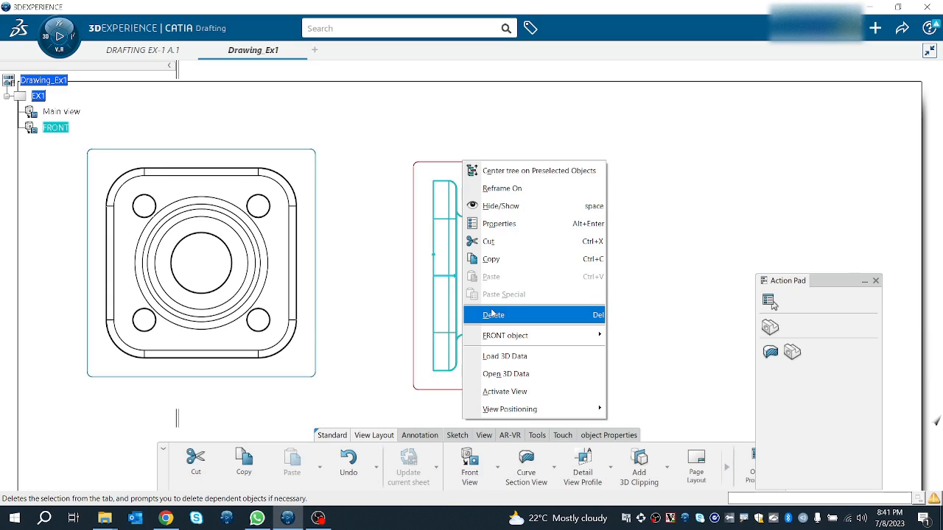
pyautogui.click(492, 314)
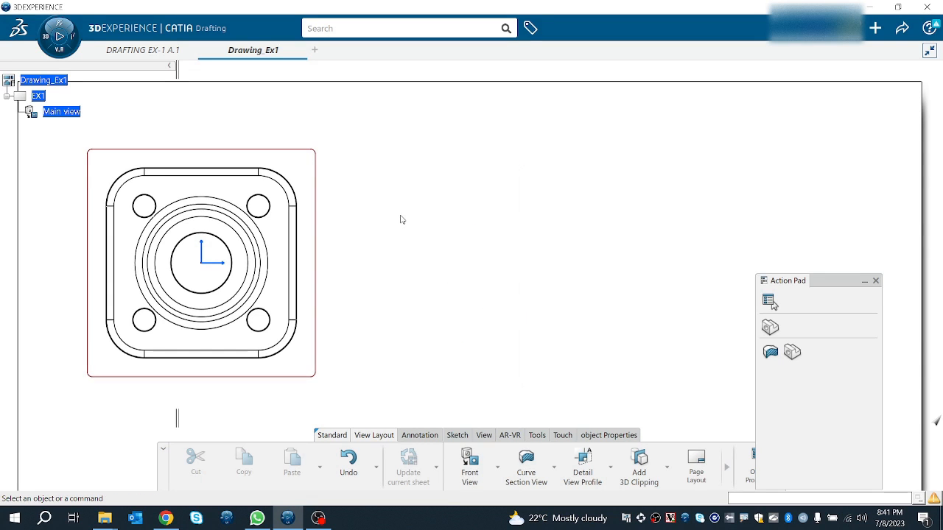
pyautogui.click(497, 467)
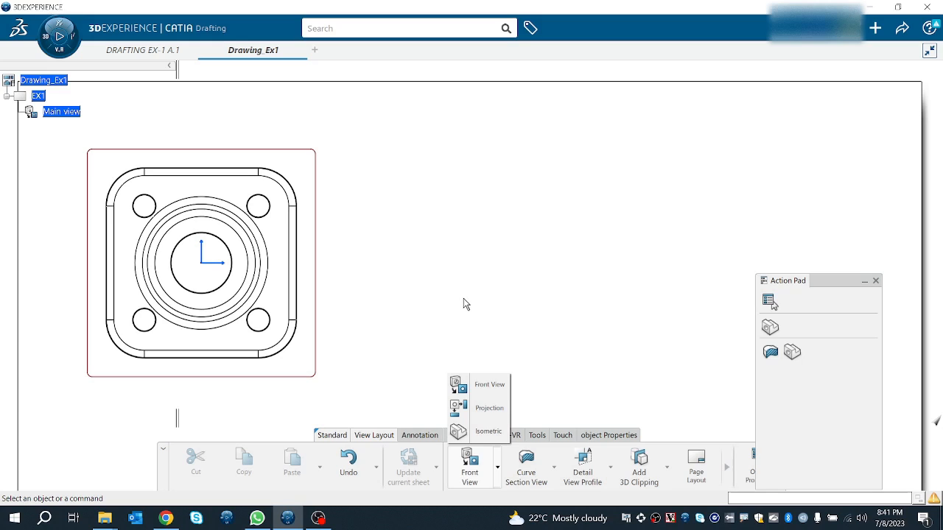
pyautogui.press('XF86AudioRaiseVolume')
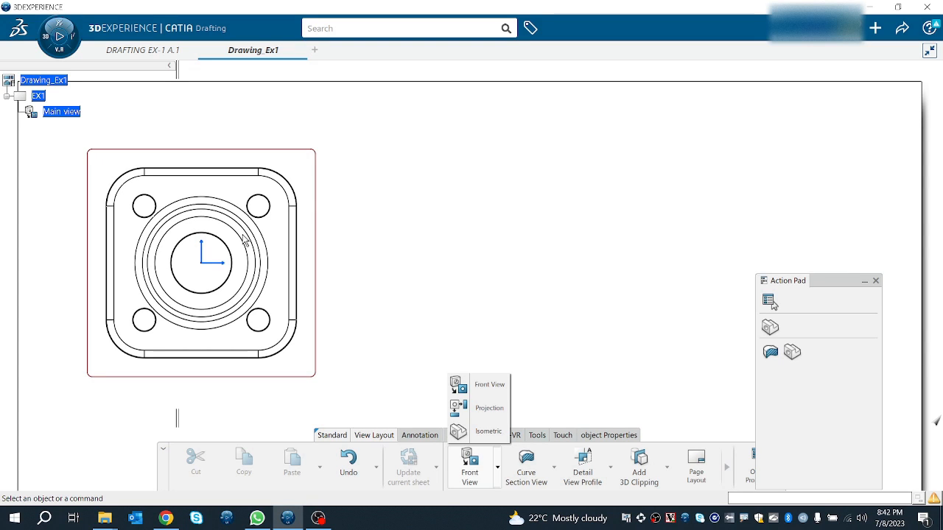
pyautogui.click(479, 407)
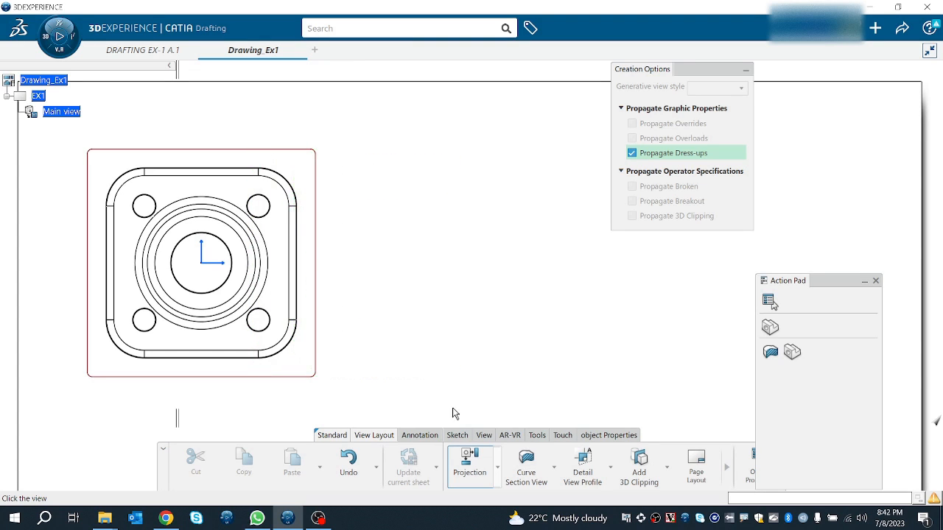
pyautogui.click(464, 470)
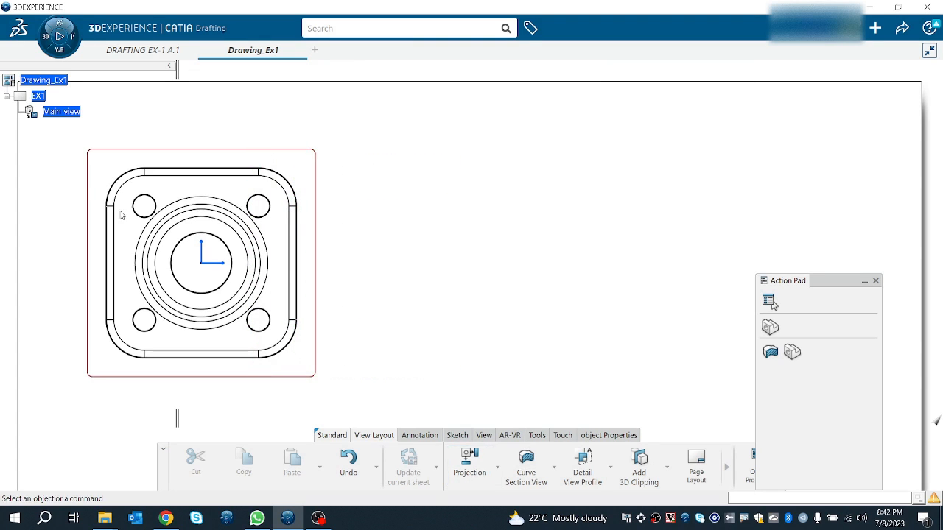
# Step: Review the sheet properties of EX1, including its scale, format and projection method
pyautogui.rightClick(42, 97)
pyautogui.click(81, 158)
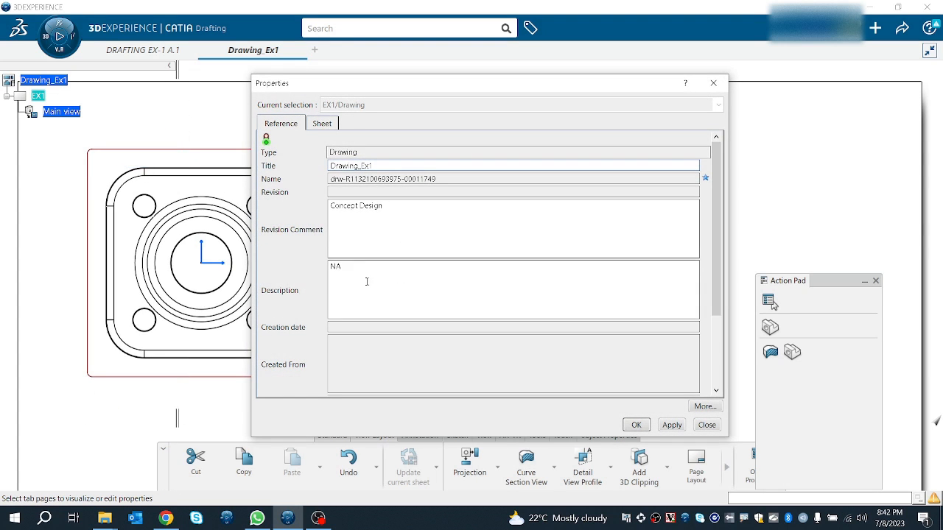
pyautogui.click(321, 123)
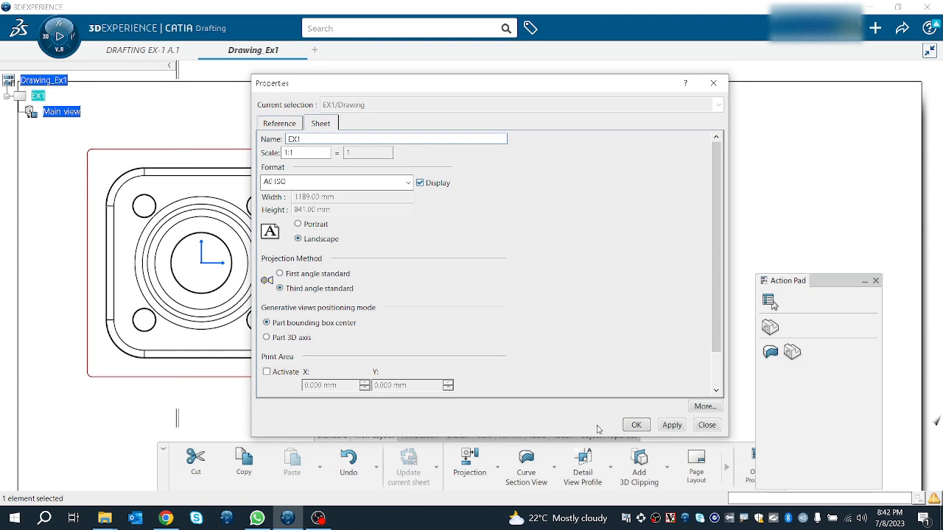
pyautogui.click(635, 425)
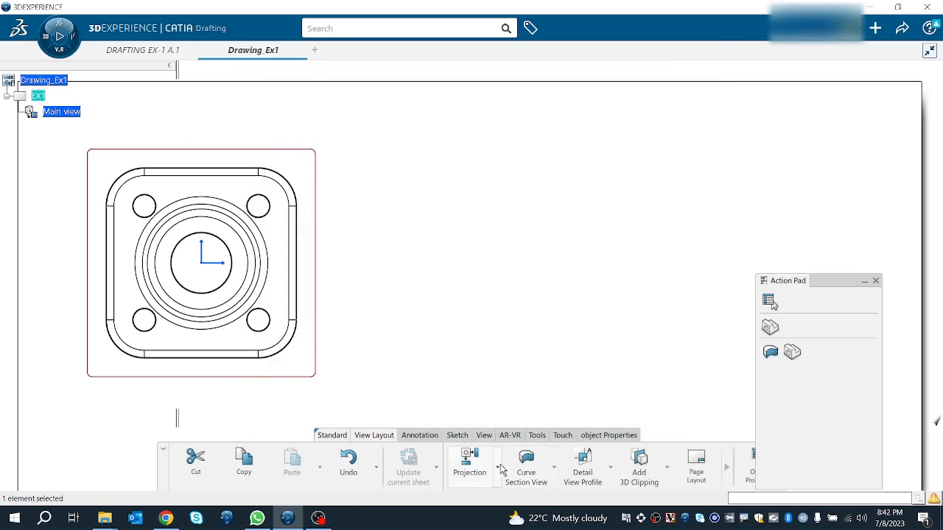
# Step: Project a right side view from Main view and place it to the right of the flange's face-on view
pyautogui.click(460, 469)
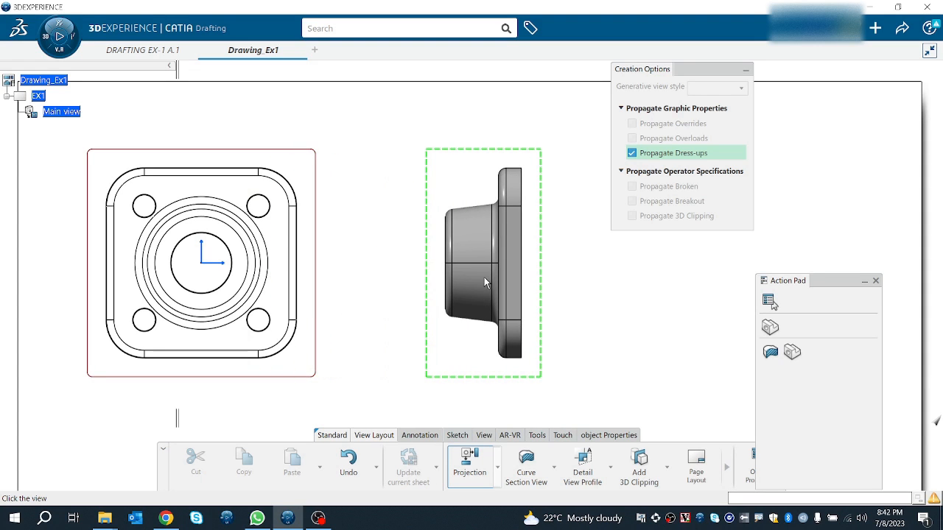
pyautogui.click(484, 277)
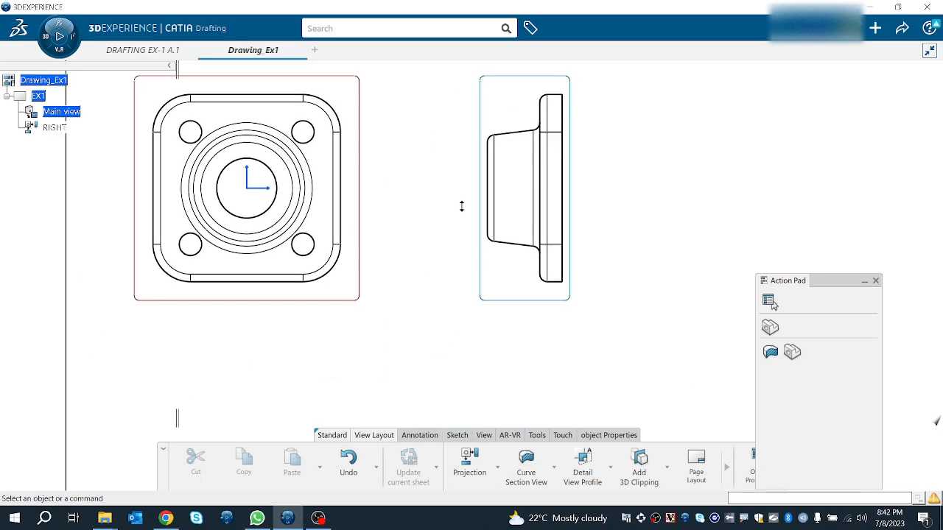
pyautogui.scroll(-1, 449, 225)
pyautogui.scroll(-1, 370, 204)
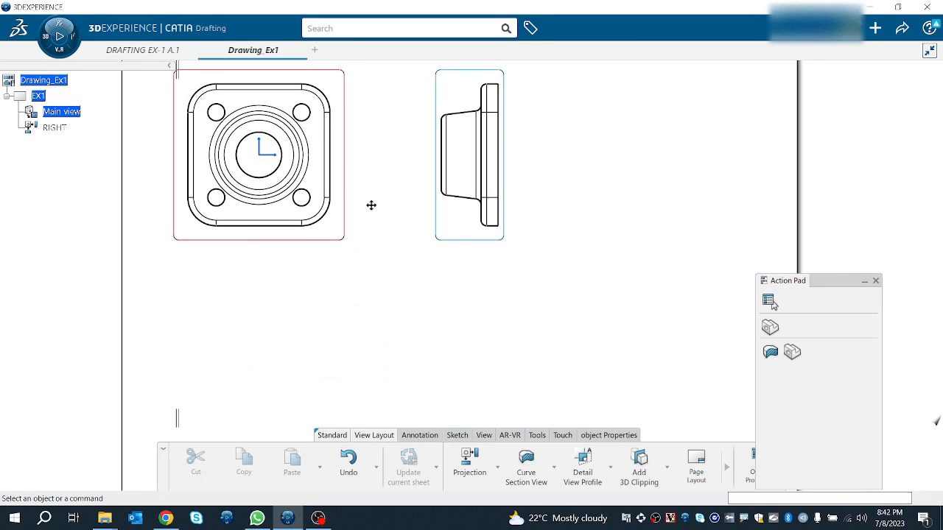
# Step: Review the RIGHT view's name, angle, scale and frame settings in its properties, including the formula behind its name
pyautogui.click(56, 129)
pyautogui.rightClick(56, 131)
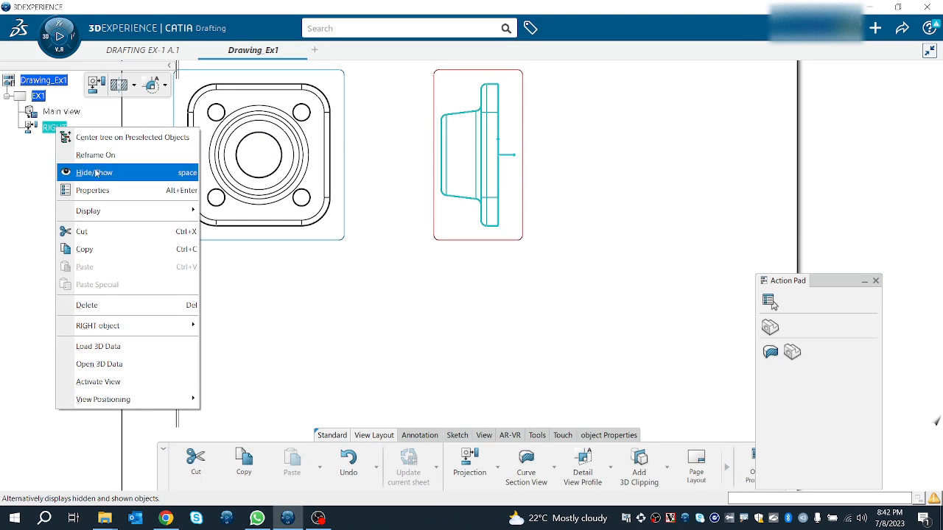
pyautogui.click(110, 191)
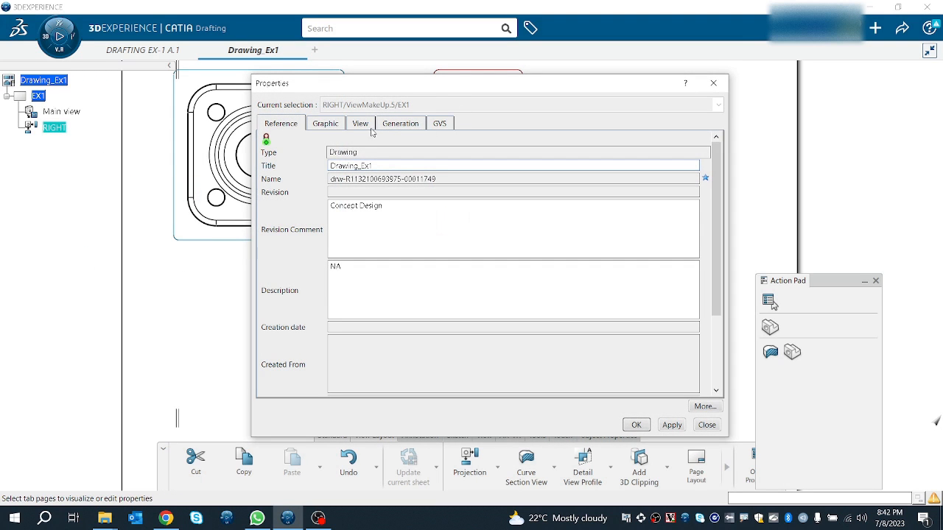
pyautogui.click(361, 127)
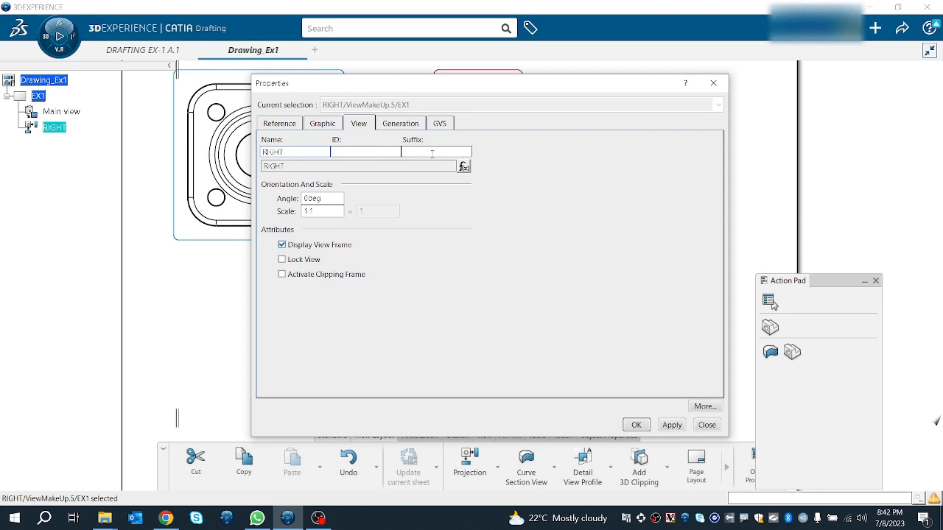
pyautogui.click(464, 166)
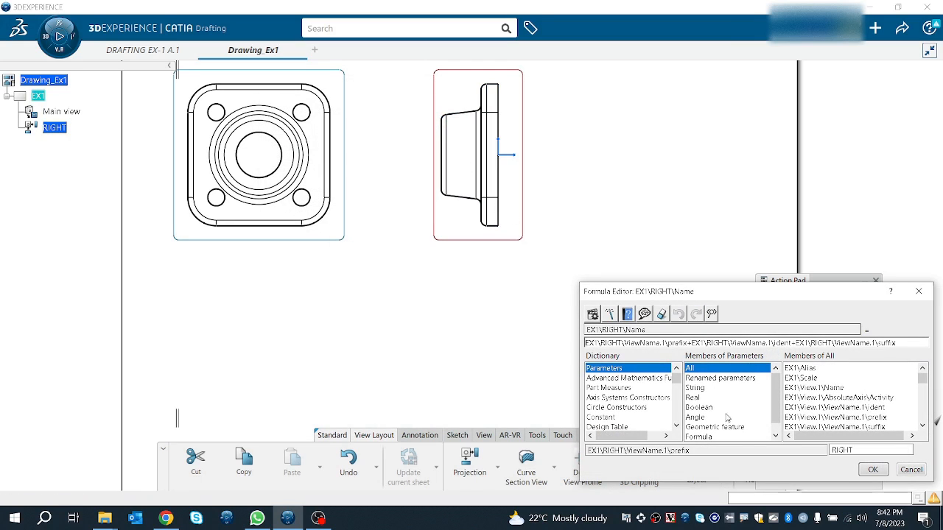
pyautogui.click(871, 470)
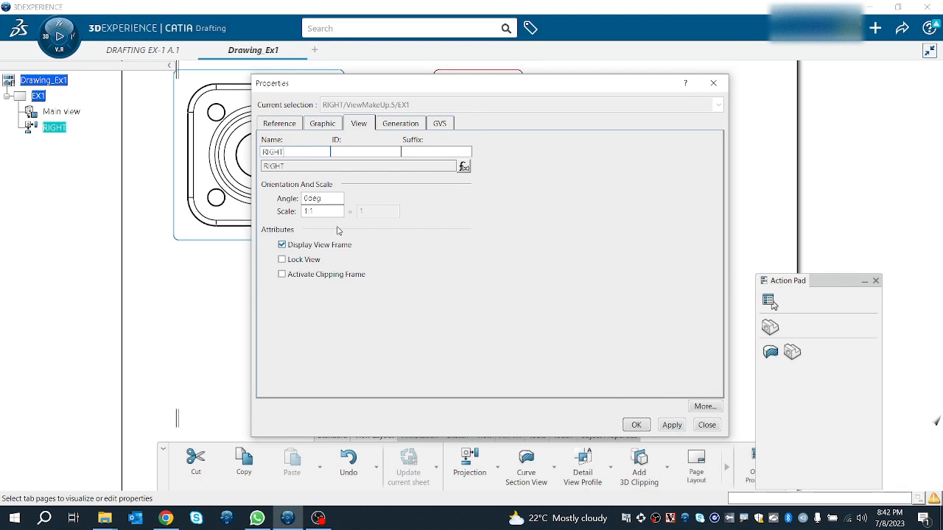
pyautogui.click(683, 426)
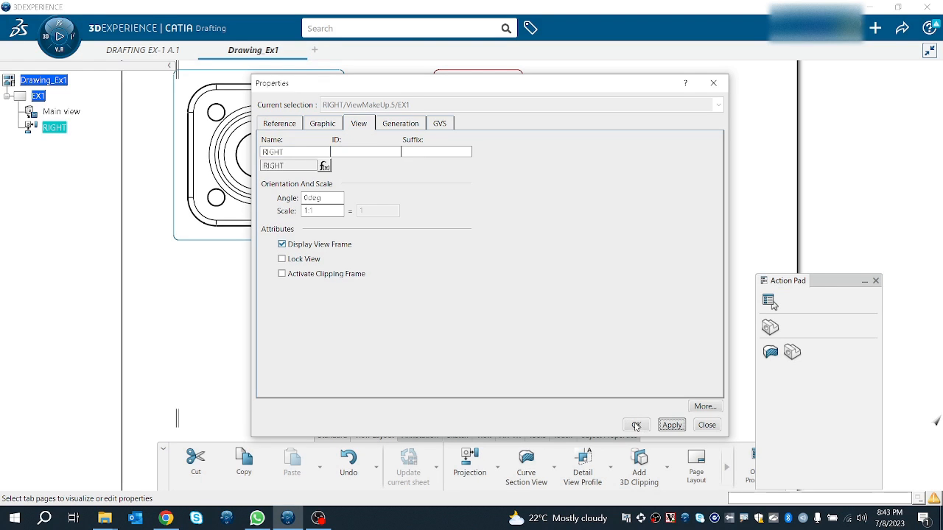
pyautogui.click(635, 425)
pyautogui.click(359, 277)
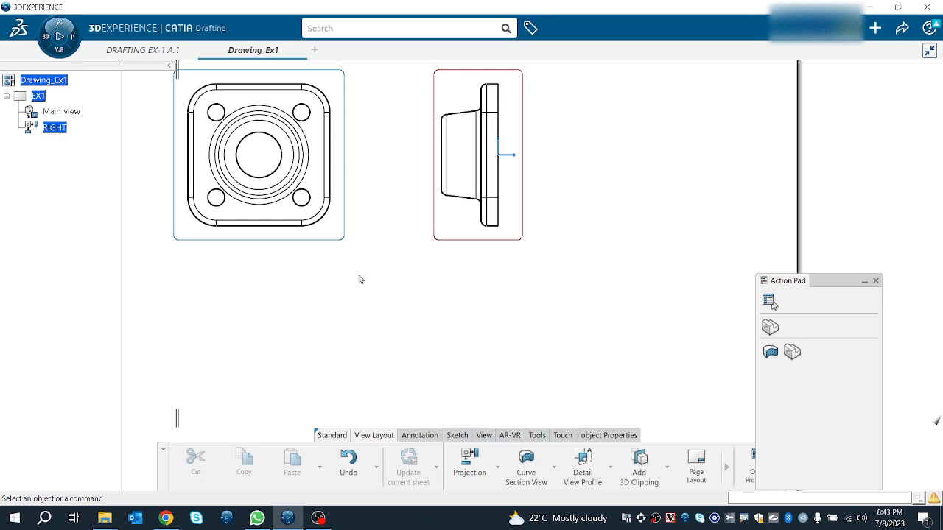
pyautogui.click(467, 462)
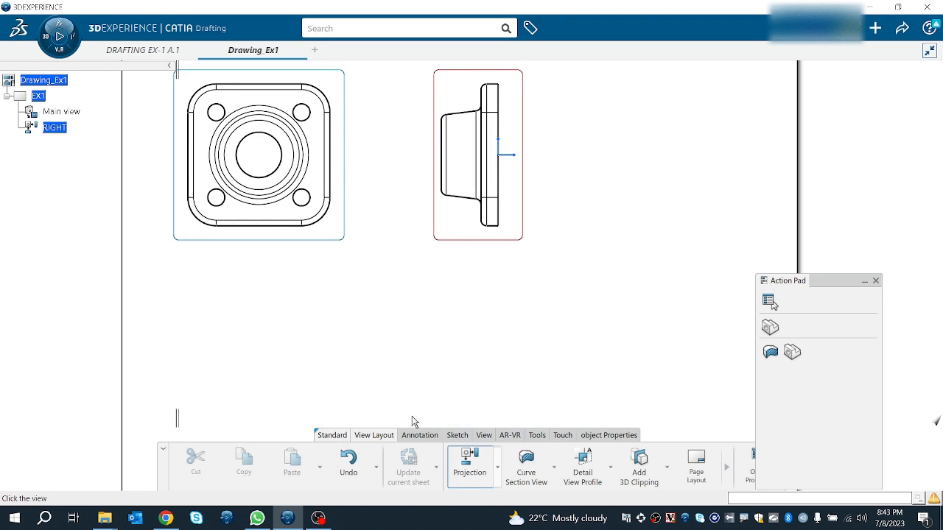
pyautogui.moveTo(323, 264); pyautogui.dragTo(383, 219, button='middle')
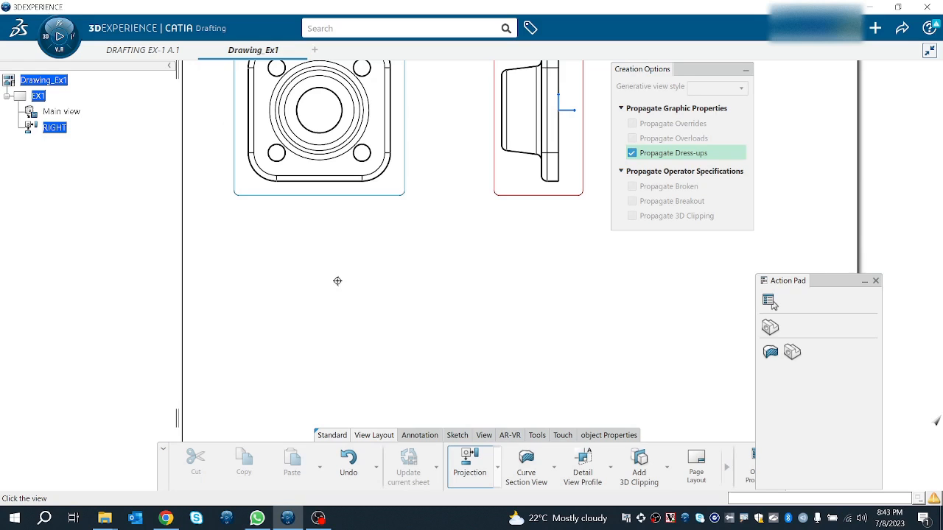
pyautogui.click(468, 464)
# Step: Activate Main view and project a bottom view from it, placed directly below the flange's face-on view
pyautogui.doubleClick(333, 196)
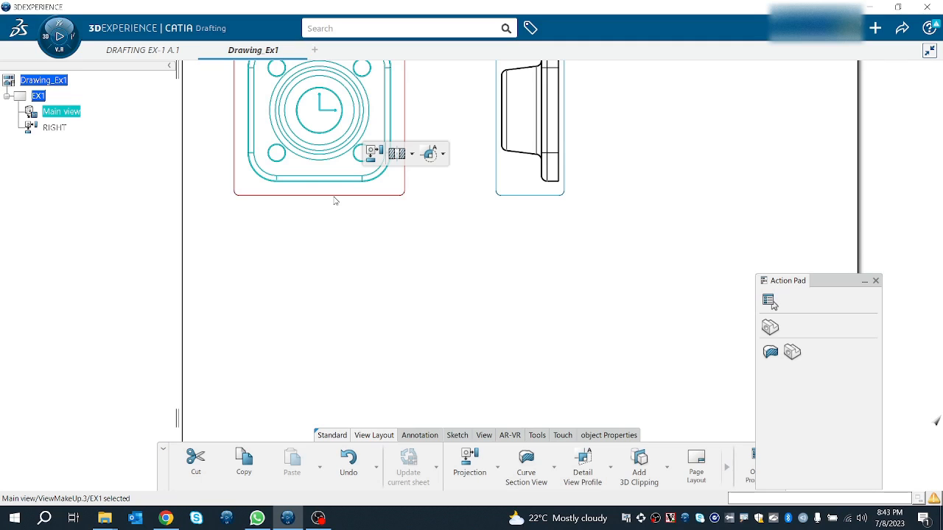
pyautogui.click(464, 457)
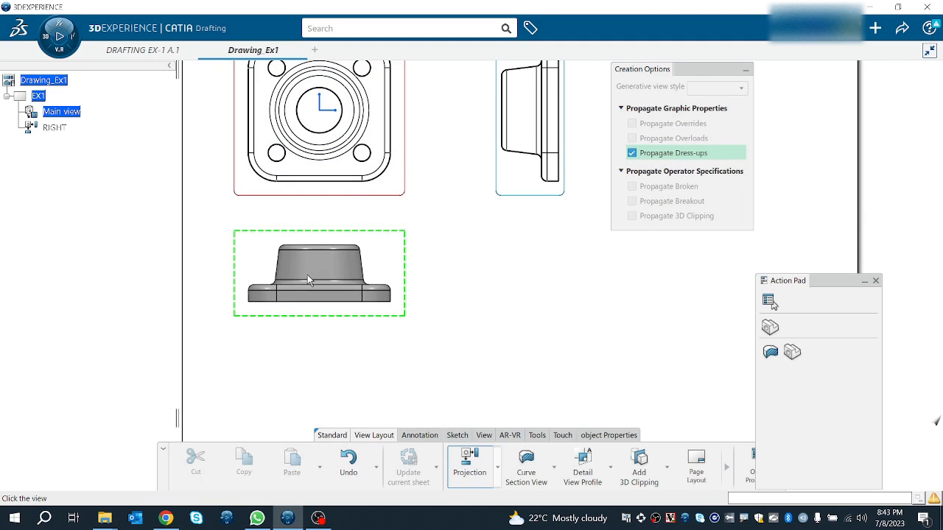
pyautogui.click(317, 274)
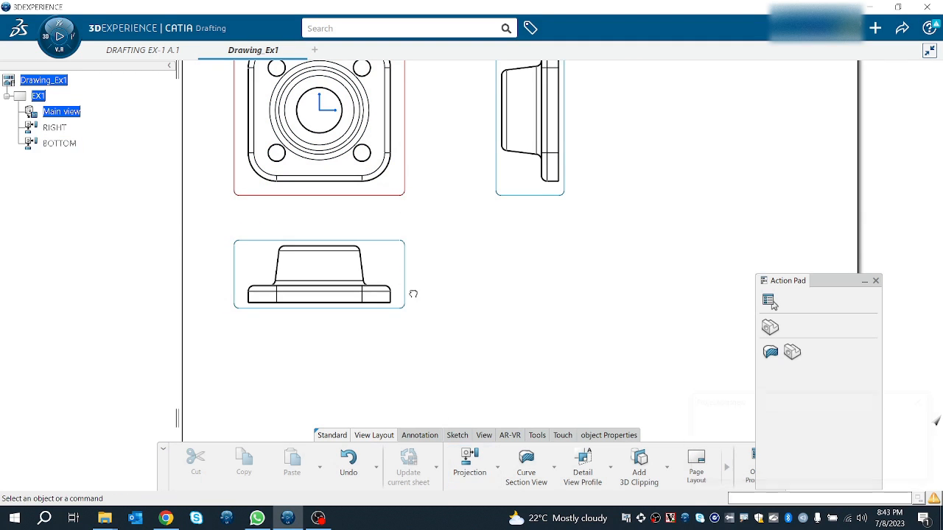
pyautogui.moveTo(446, 275); pyautogui.dragTo(465, 315, button='middle')
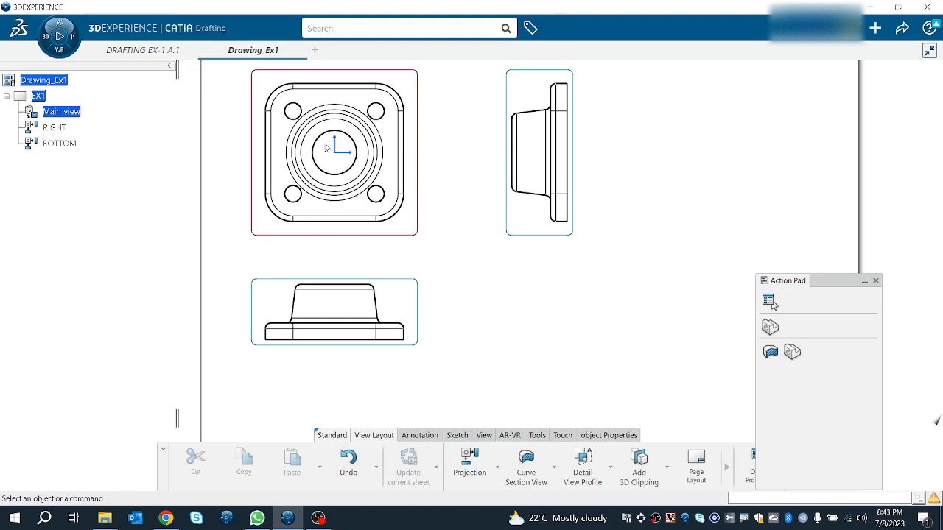
# Step: Create an isometric view of the 3D part DRAFTING EX-1 A.1 from its iso orientation and place it right of the side view
pyautogui.click(497, 467)
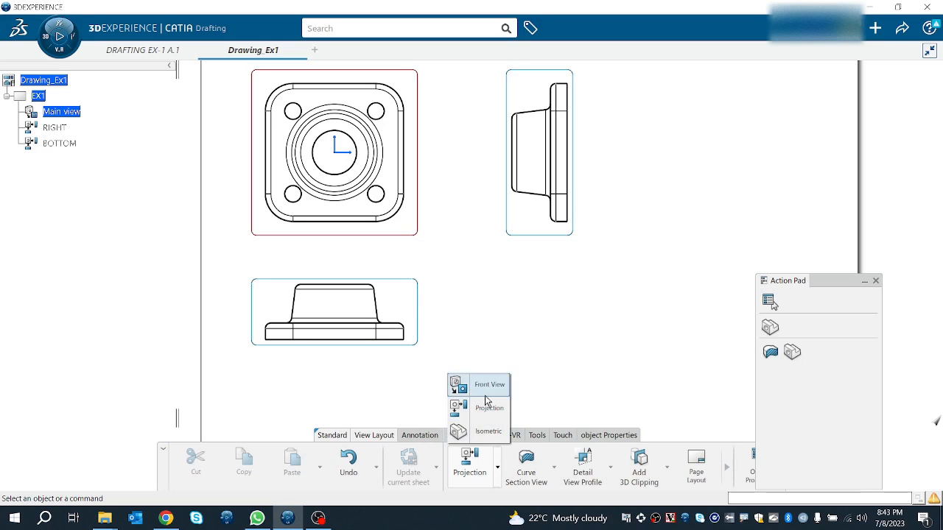
pyautogui.click(484, 409)
pyautogui.click(498, 468)
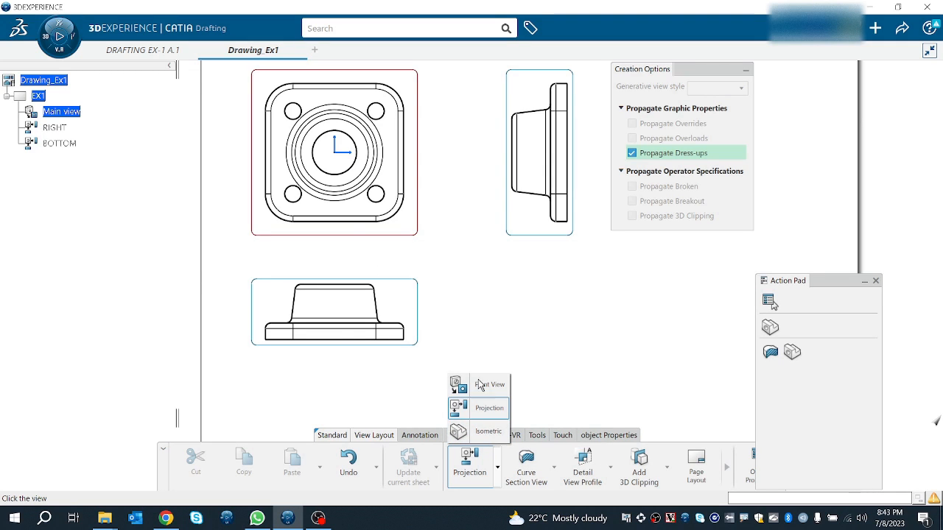
pyautogui.click(490, 433)
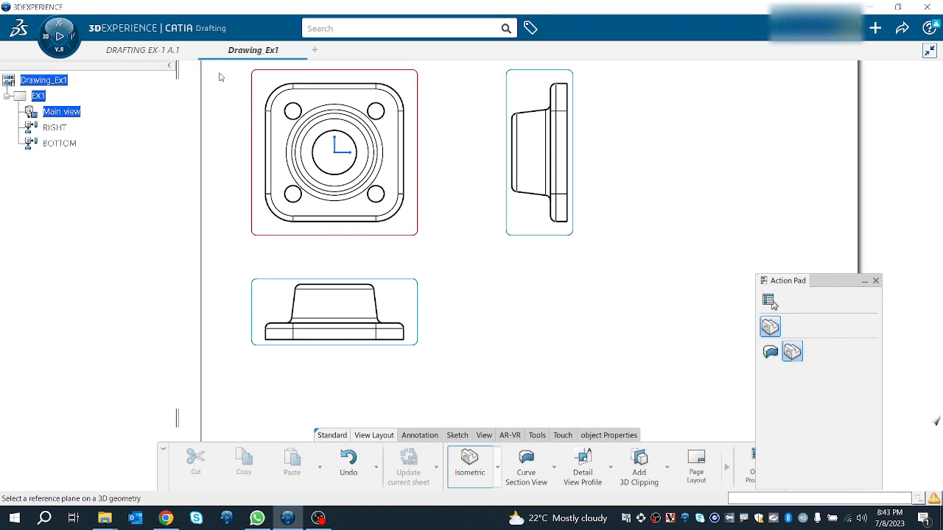
pyautogui.moveTo(145, 61)
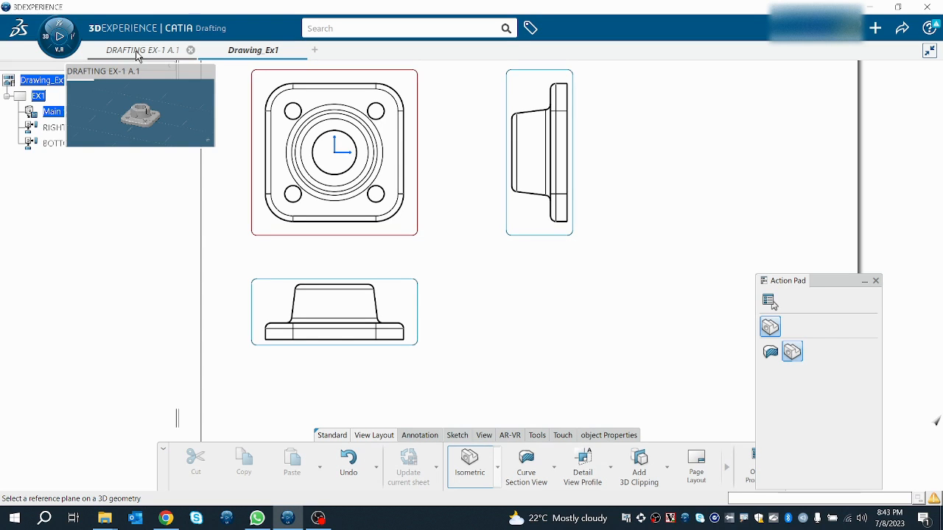
pyautogui.click(136, 50)
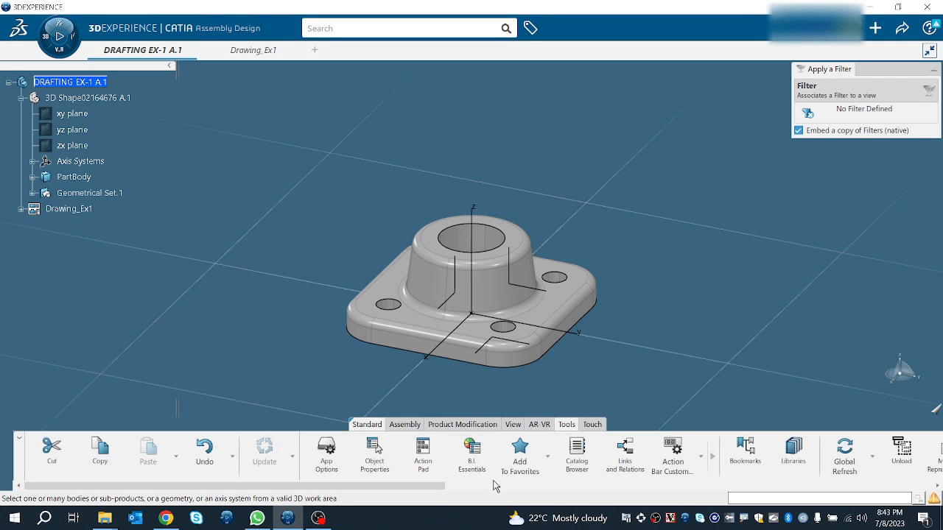
pyautogui.click(515, 428)
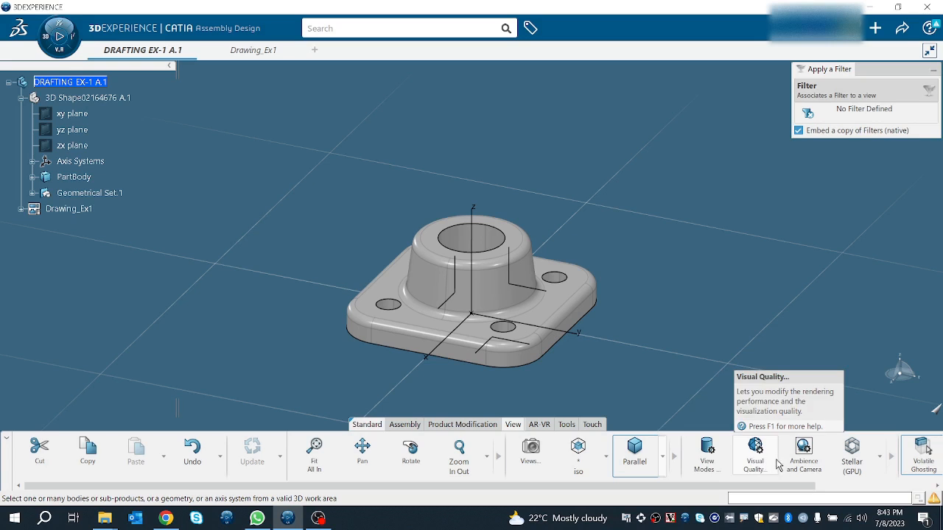
pyautogui.click(703, 453)
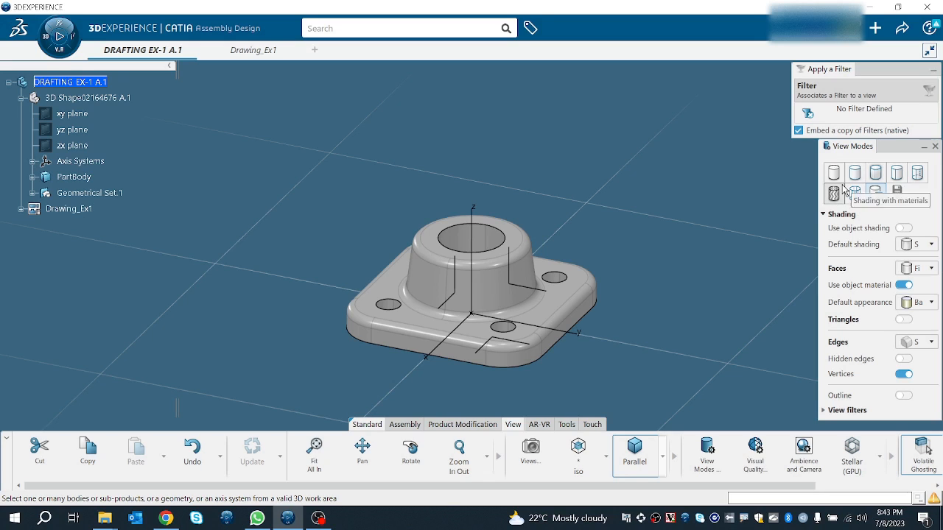
pyautogui.click(935, 146)
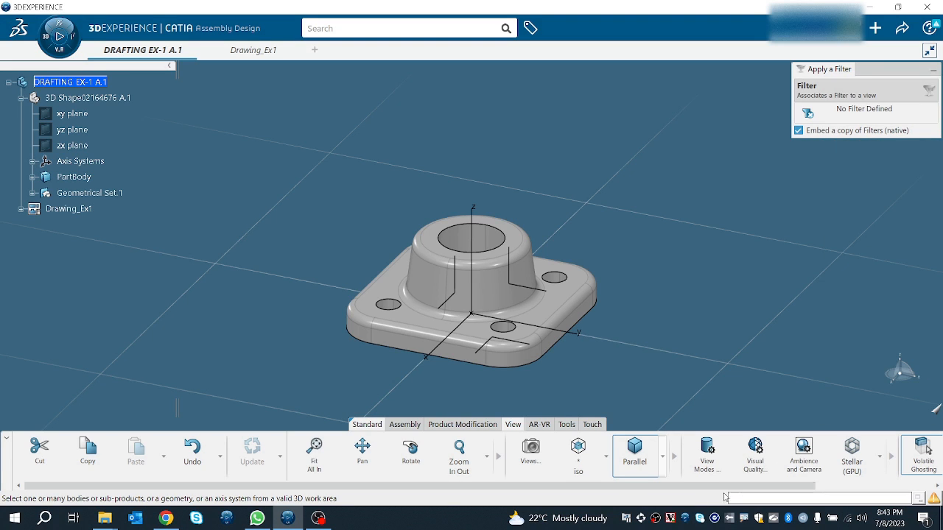
pyautogui.click(624, 461)
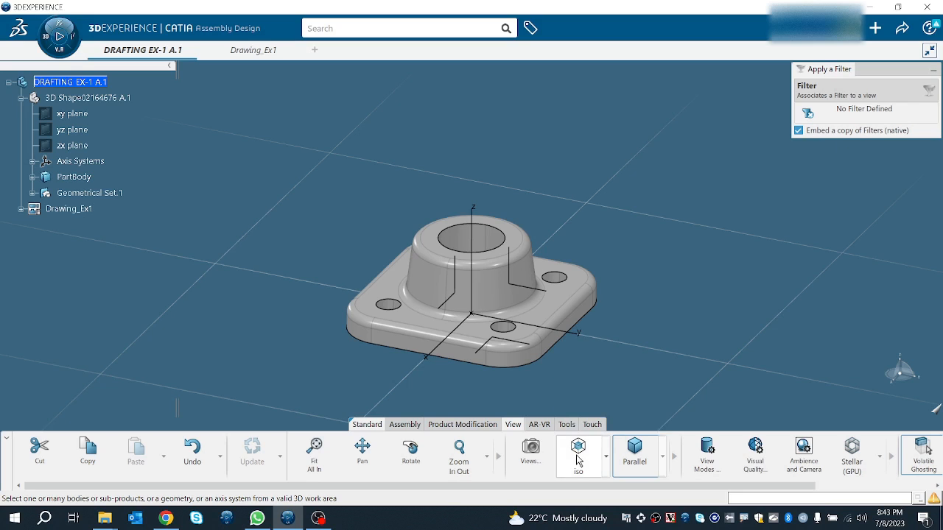
pyautogui.click(482, 296)
pyautogui.click(470, 289)
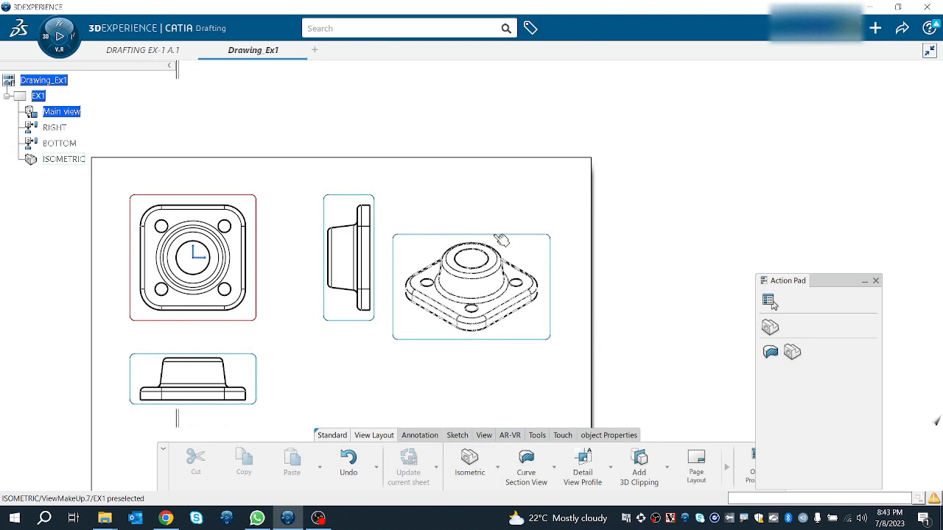
# Step: Reposition the isometric view higher on the sheet, roughly level with the right side view
pyautogui.moveTo(501, 240); pyautogui.dragTo(505, 189)
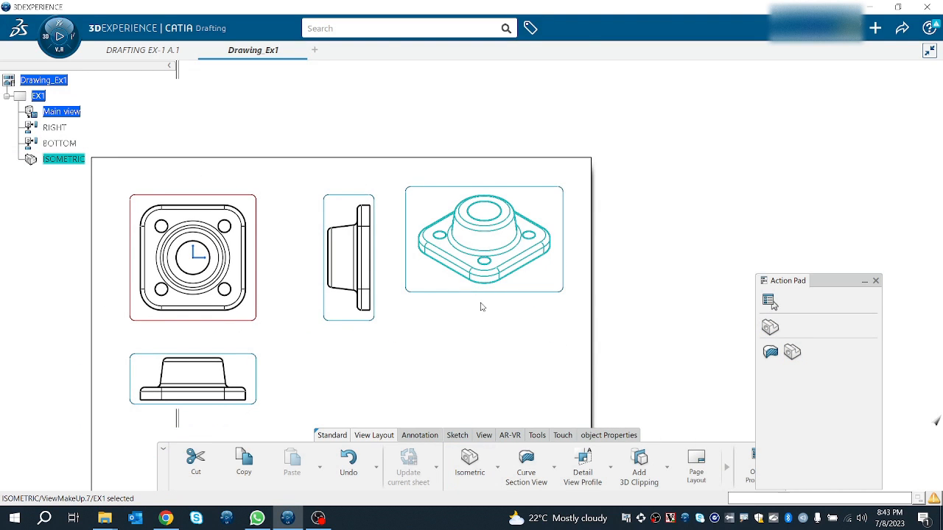
pyautogui.moveTo(498, 297); pyautogui.dragTo(488, 316)
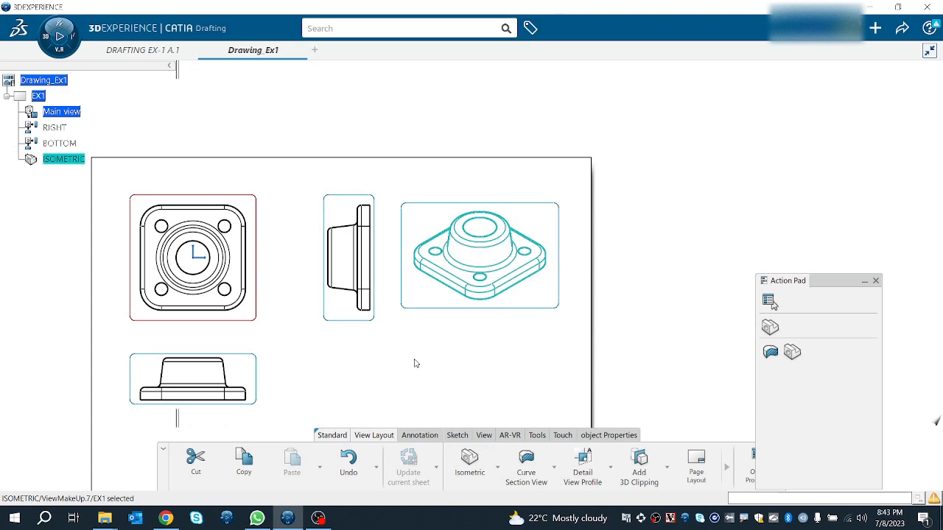
pyautogui.click(414, 360)
pyautogui.middleClick(408, 356)
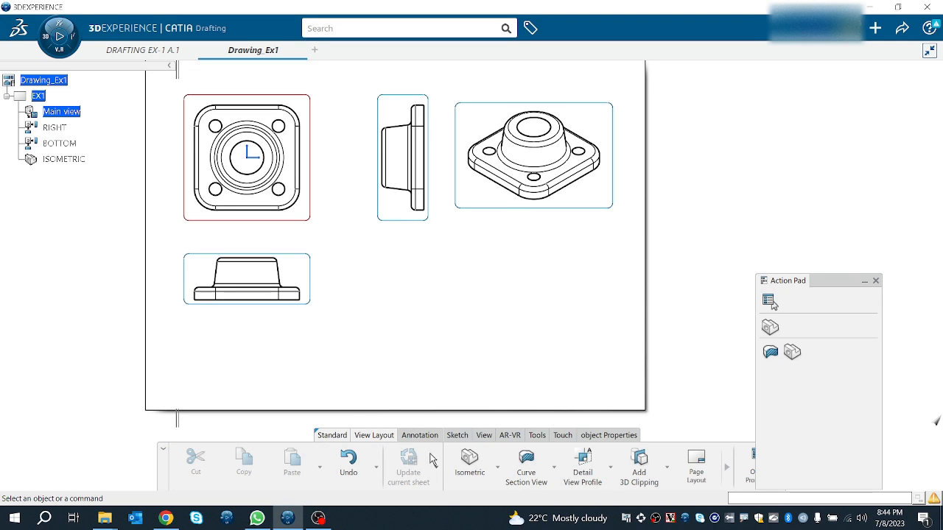
# Step: Create an offset section view of the Main view along a vertical line through the right-hand holes, placed below the RIGHT view
pyautogui.click(498, 467)
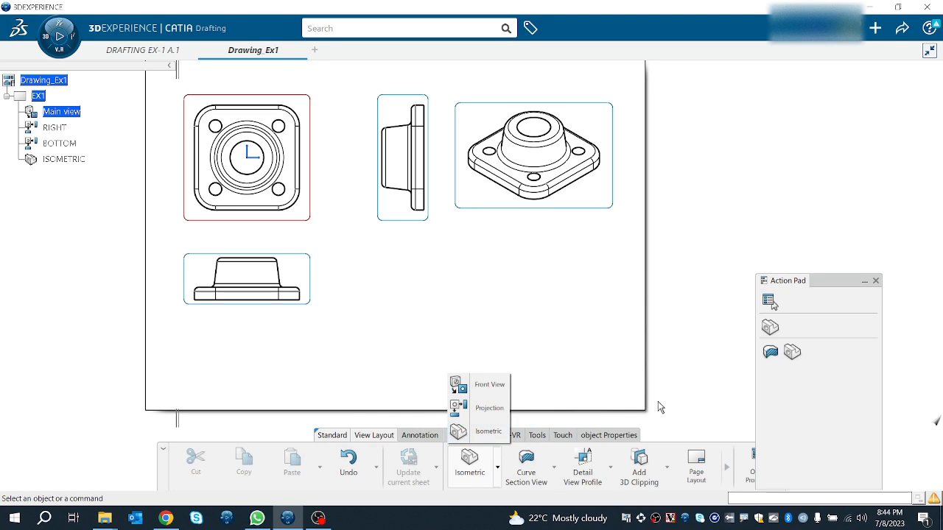
pyautogui.click(554, 467)
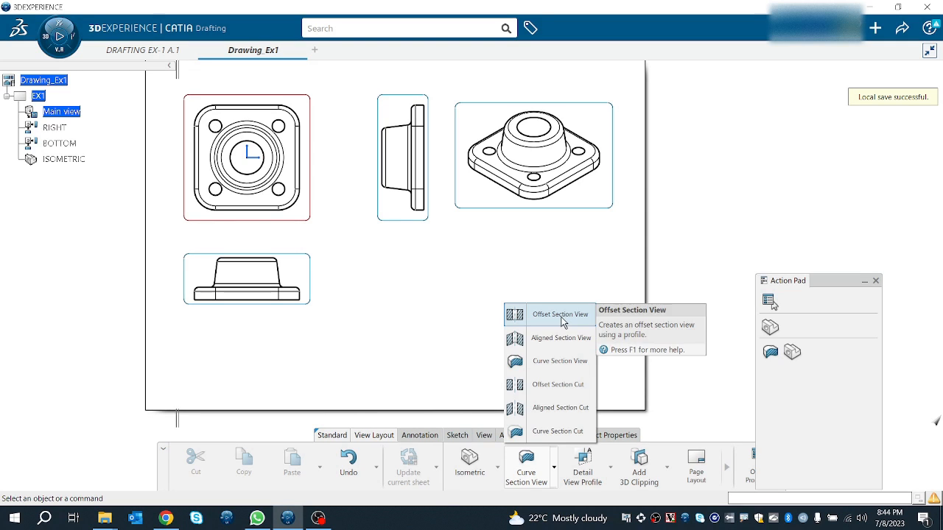
pyautogui.click(532, 316)
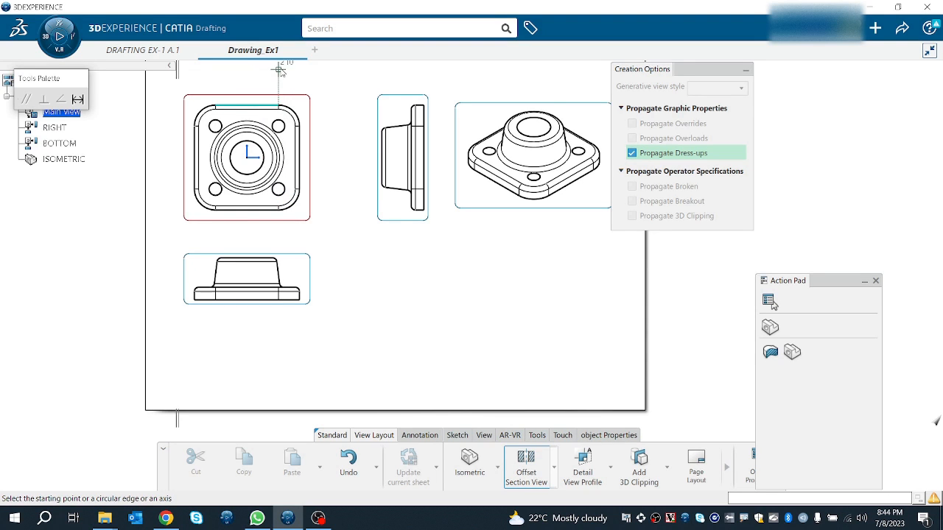
pyautogui.click(278, 69)
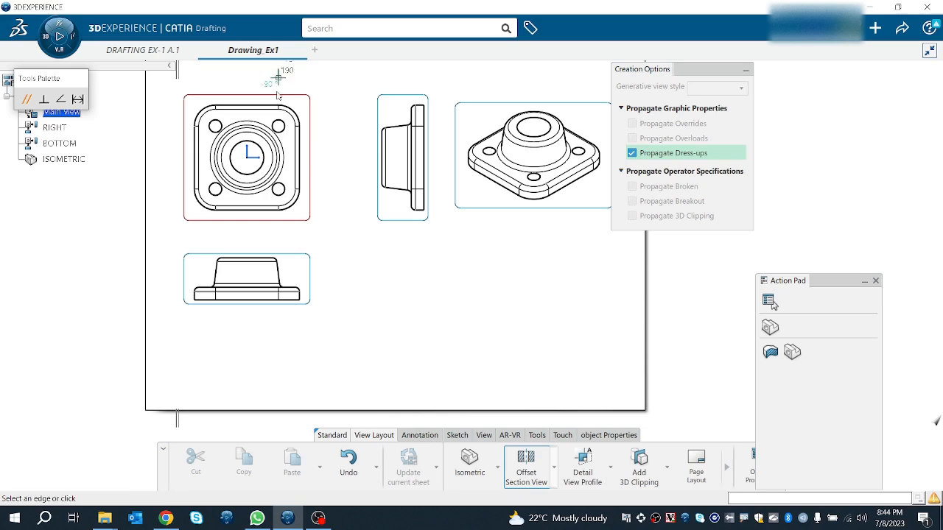
pyautogui.doubleClick(279, 237)
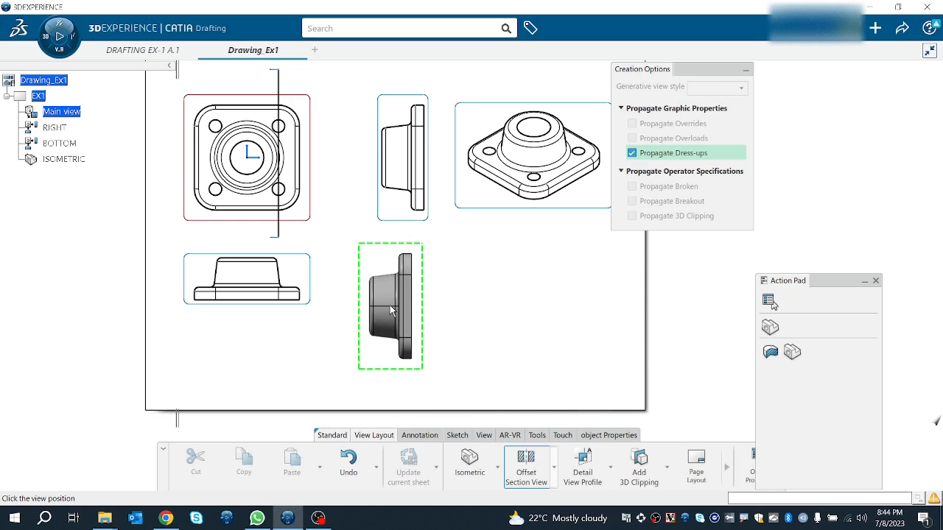
pyautogui.click(389, 305)
pyautogui.moveTo(428, 317)
pyautogui.mouseDown(button='middle')
pyautogui.moveTo(444, 272)
pyautogui.moveTo(419, 311)
pyautogui.mouseUp(button='middle')
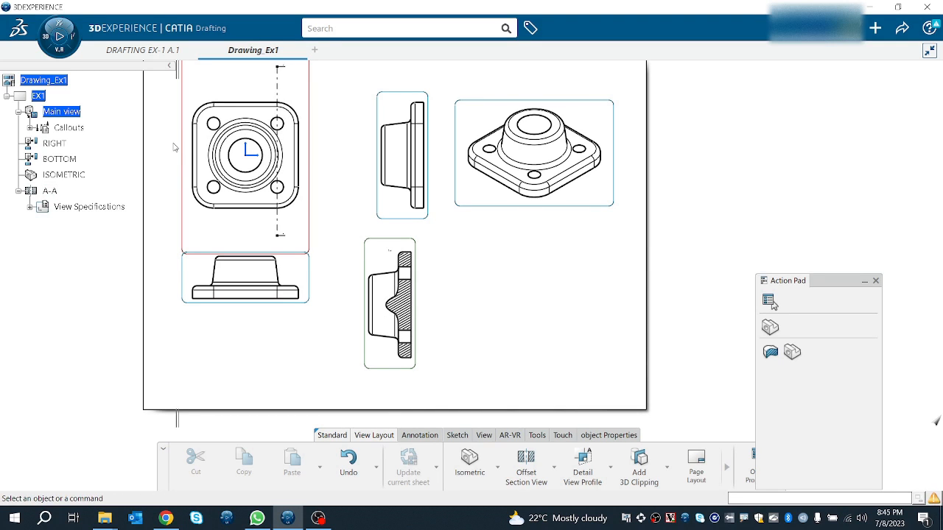
# Step: Reverse the viewing direction of the A-A section callout on the Main view
pyautogui.doubleClick(279, 90)
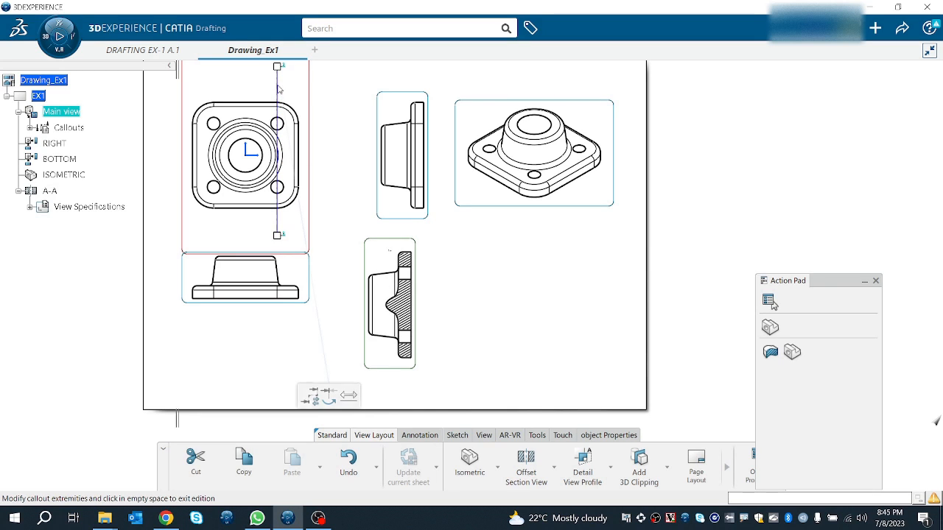
pyautogui.click(329, 398)
pyautogui.click(447, 297)
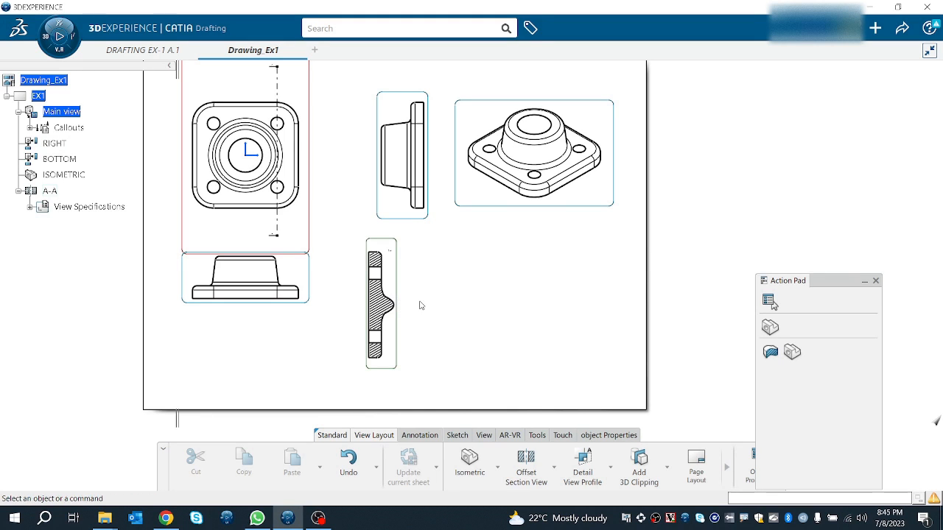
pyautogui.click(553, 467)
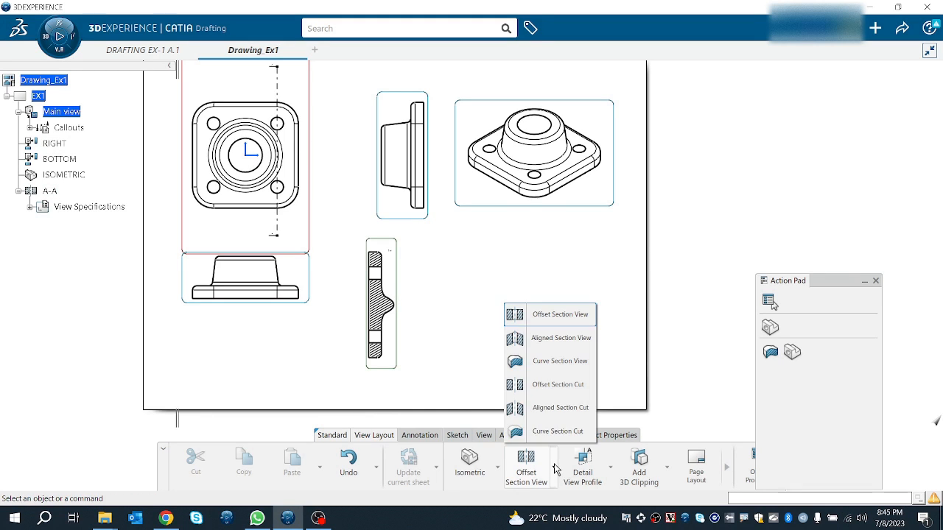
pyautogui.click(548, 339)
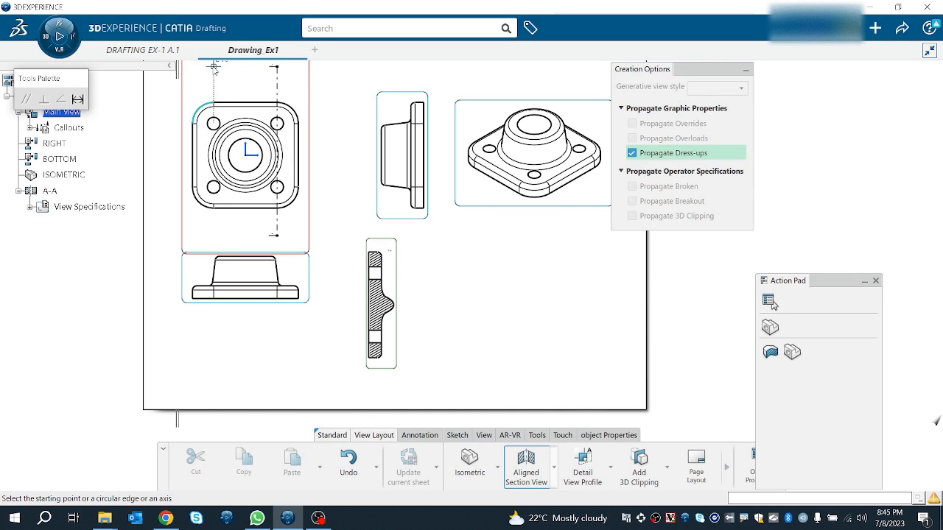
pyautogui.click(214, 67)
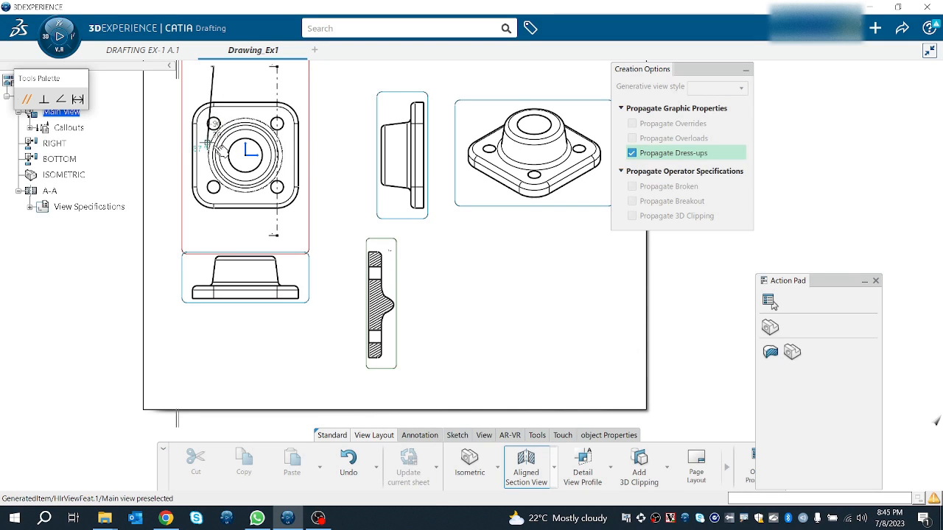
pyautogui.moveTo(223, 160); pyautogui.dragTo(267, 101, button='middle')
pyautogui.moveTo(291, 163); pyautogui.dragTo(464, 386, button='middle')
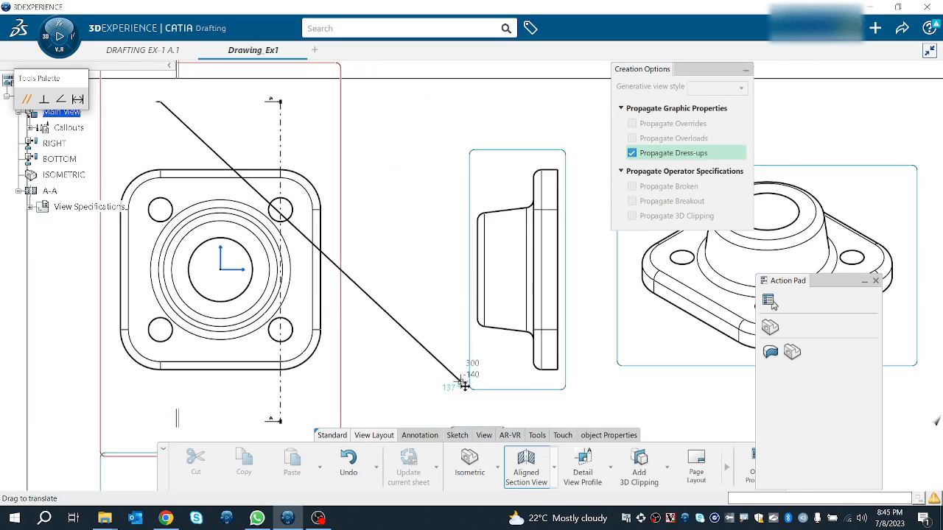
pyautogui.moveTo(317, 334)
pyautogui.mouseDown(button='middle')
pyautogui.moveTo(301, 336)
pyautogui.moveTo(416, 280)
pyautogui.moveTo(367, 298)
pyautogui.mouseUp(button='middle')
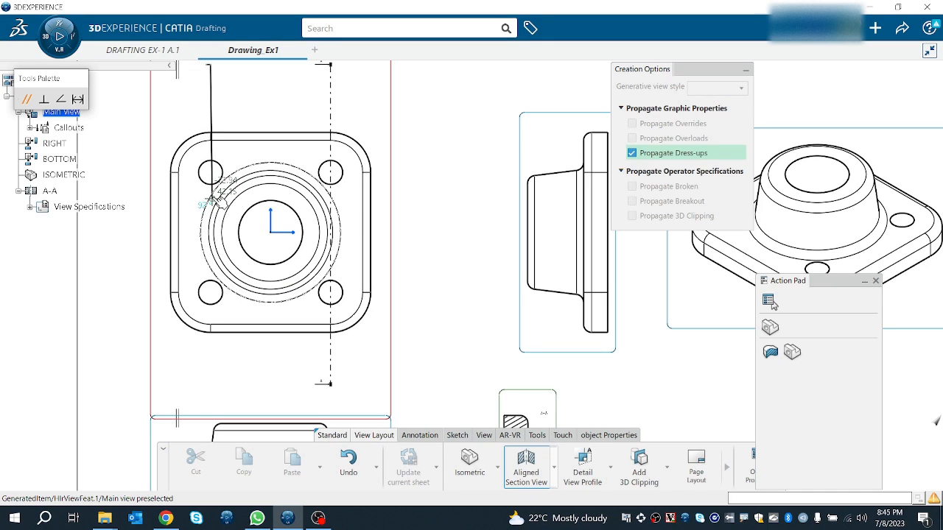
pyautogui.click(216, 199)
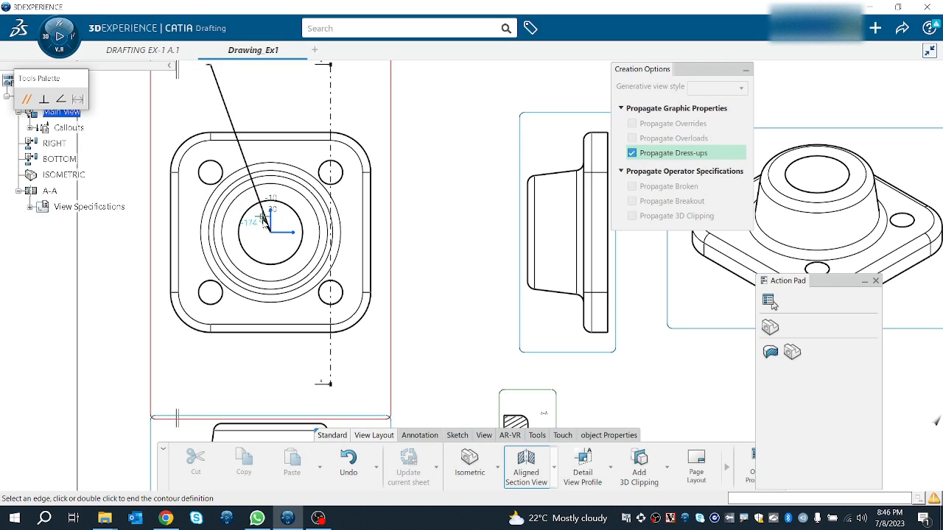
pyautogui.click(211, 210)
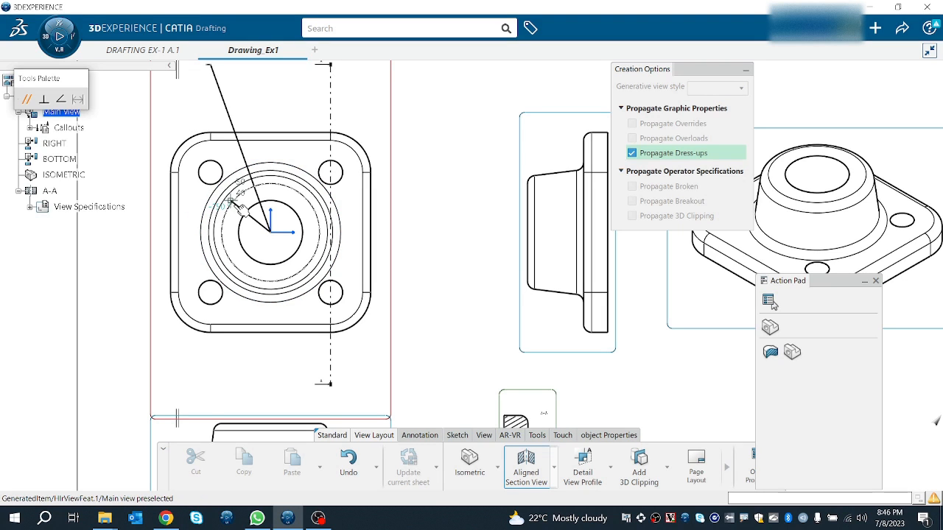
pyautogui.hotkey('ctrl', 'z')
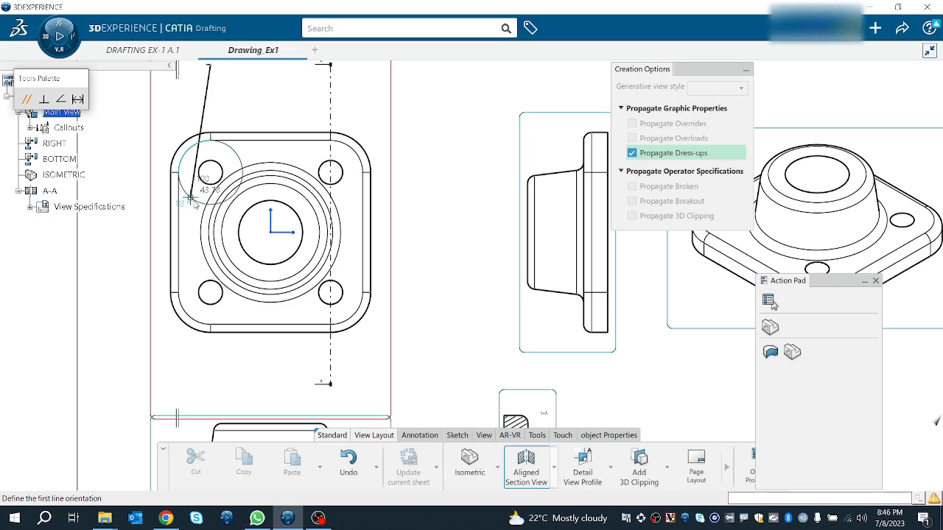
pyautogui.hotkey('ctrl', 'z')
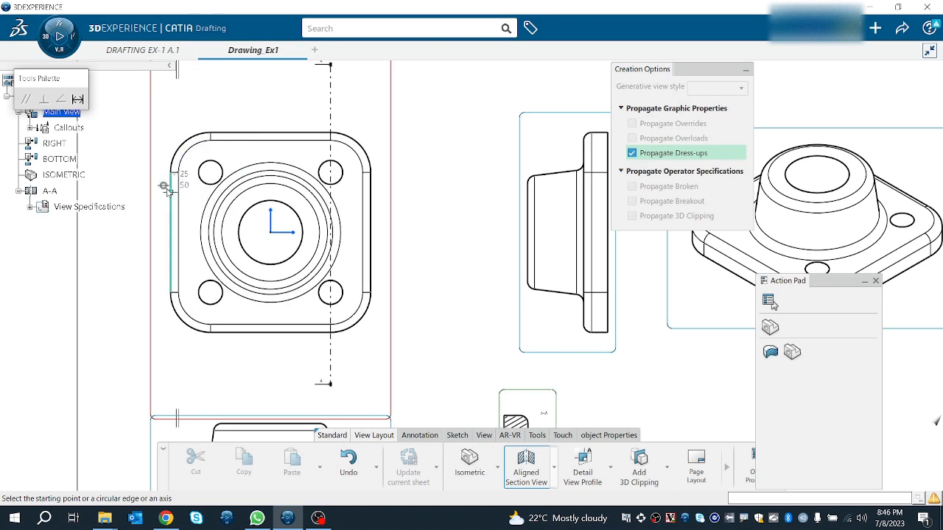
# Step: Create an aligned section view from a profile running from left of the flange through its centre, placed right of section A-A
pyautogui.click(127, 173)
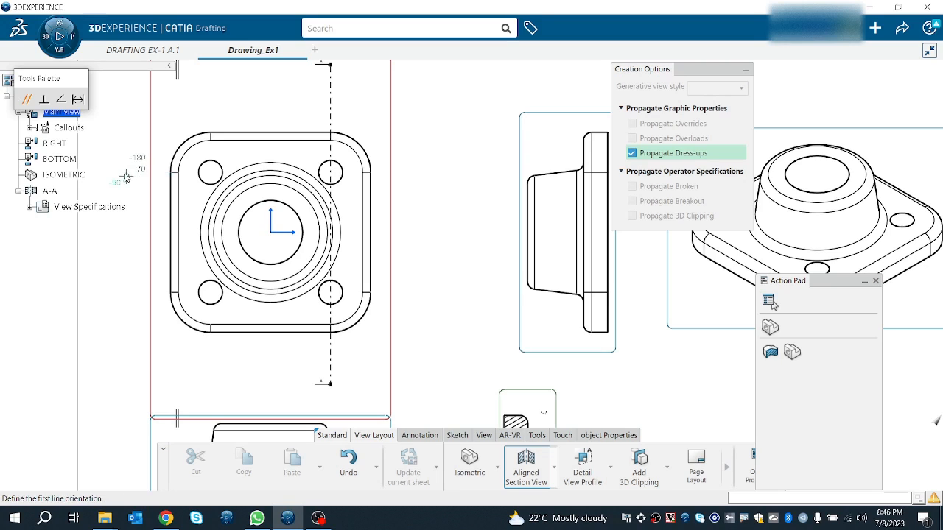
pyautogui.click(227, 183)
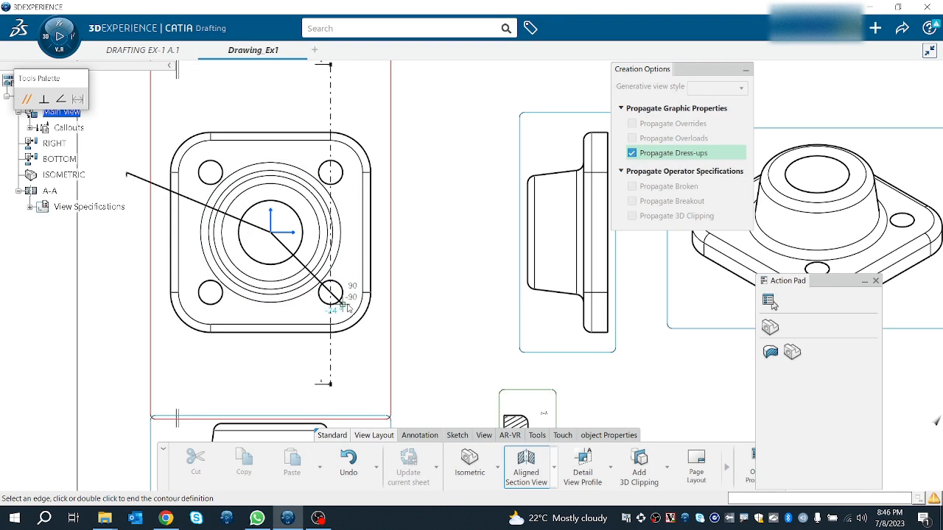
pyautogui.doubleClick(385, 347)
pyautogui.scroll(-5, 377, 255)
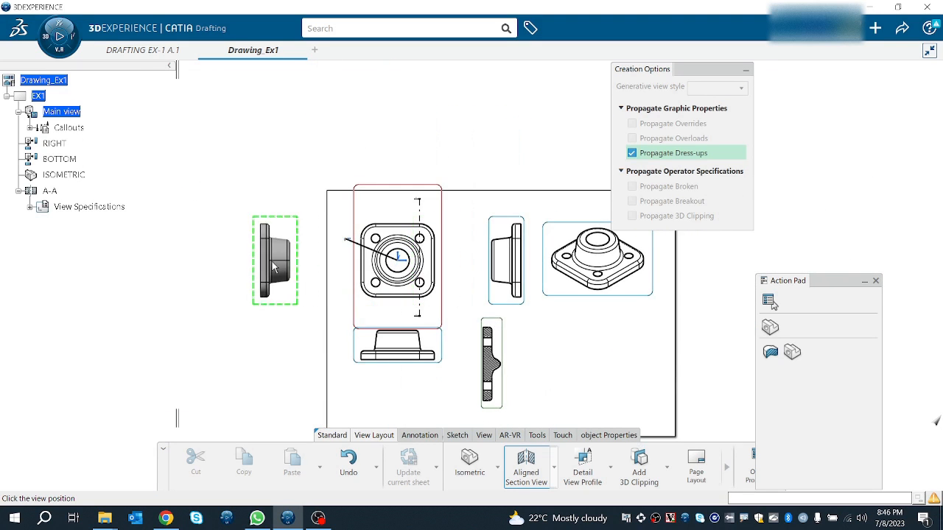
pyautogui.click(328, 295)
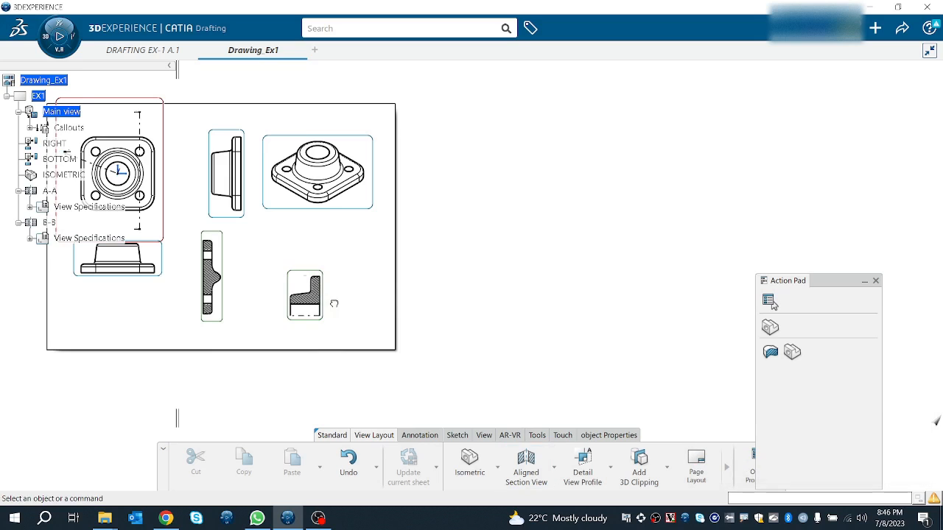
# Step: Inspect the B-B section callout on the Main view and delete it together with its section view
pyautogui.scroll(3, 339, 300)
pyautogui.moveTo(340, 300); pyautogui.dragTo(496, 308, button='middle')
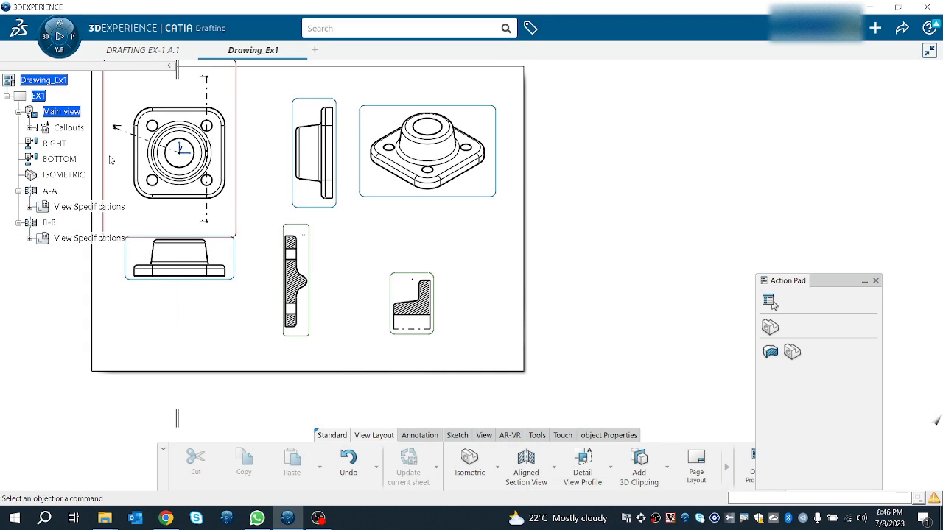
pyautogui.scroll(2, 400, 304)
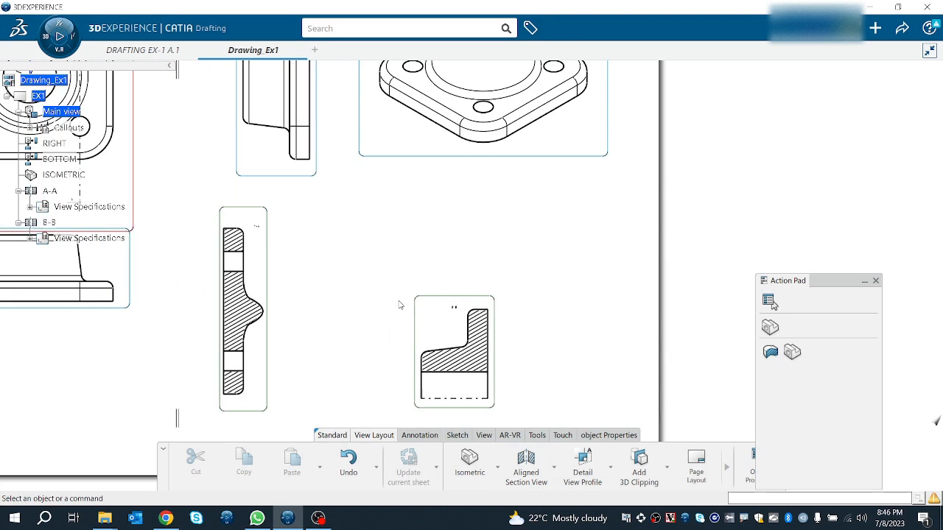
pyautogui.moveTo(268, 264); pyautogui.dragTo(540, 320, button='middle')
pyautogui.moveTo(382, 265); pyautogui.dragTo(418, 323, button='middle')
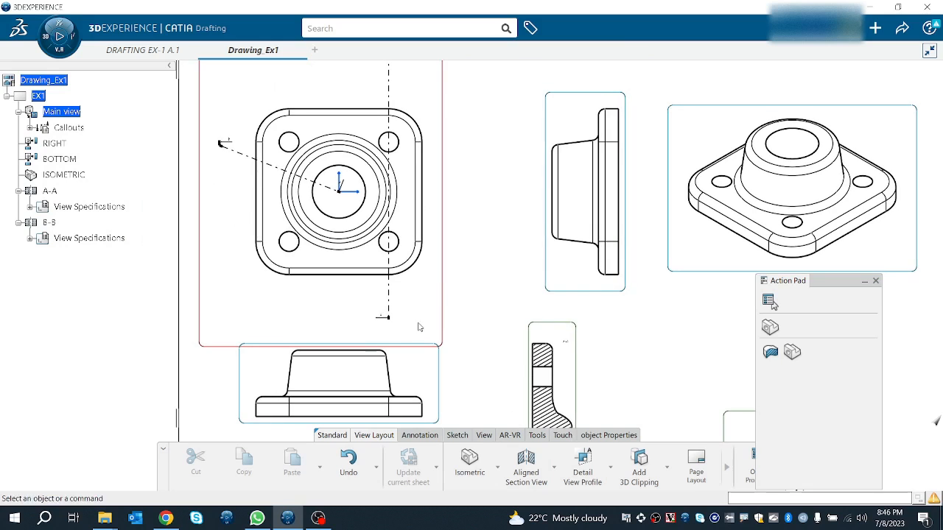
pyautogui.click(308, 184)
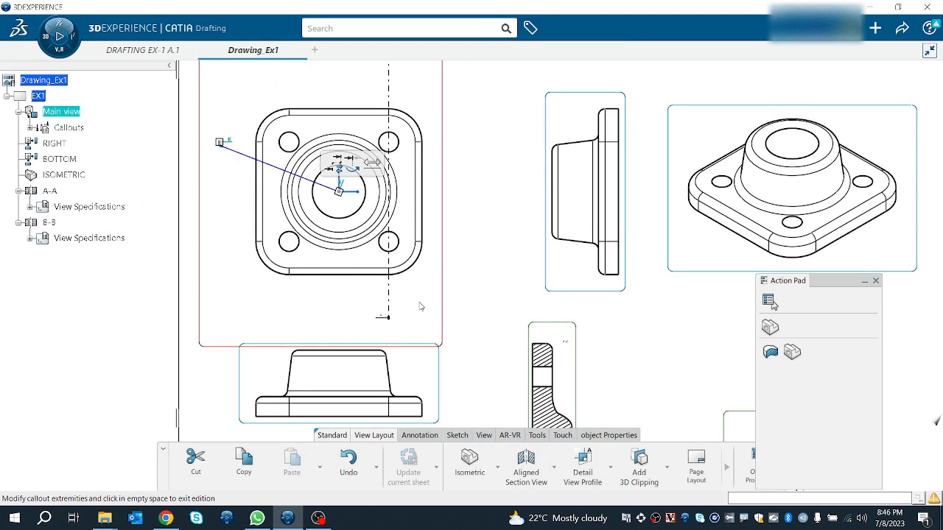
pyautogui.moveTo(421, 306); pyautogui.dragTo(355, 225, button='middle')
pyautogui.press('Escape')
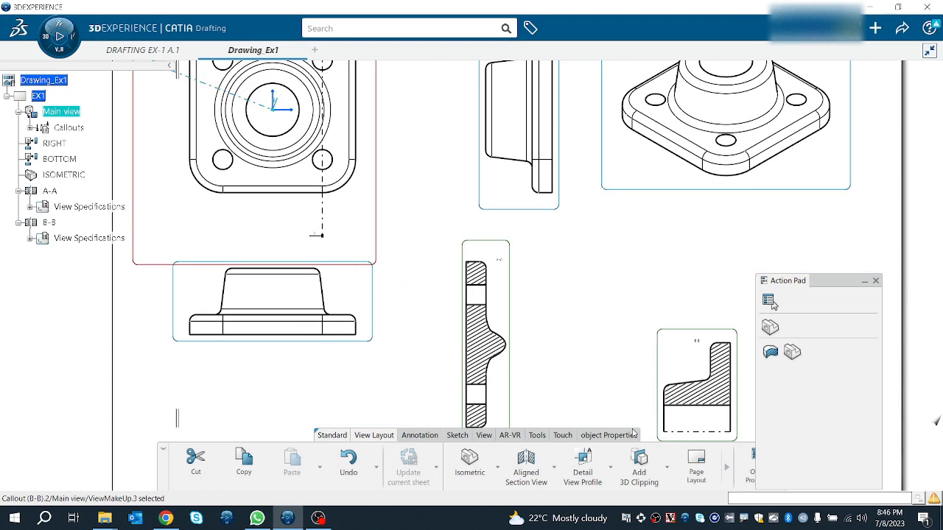
pyautogui.press('Delete')
pyautogui.moveTo(282, 237); pyautogui.dragTo(313, 300, button='middle')
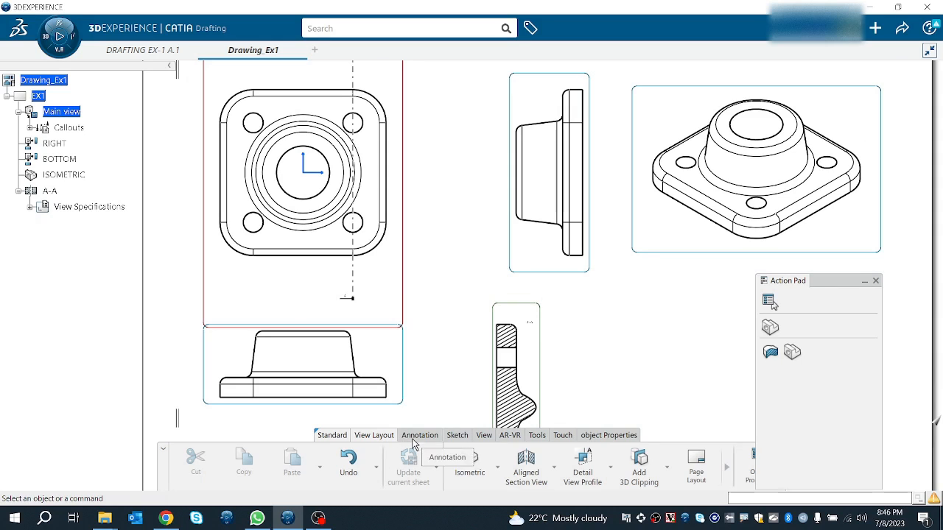
pyautogui.click(526, 462)
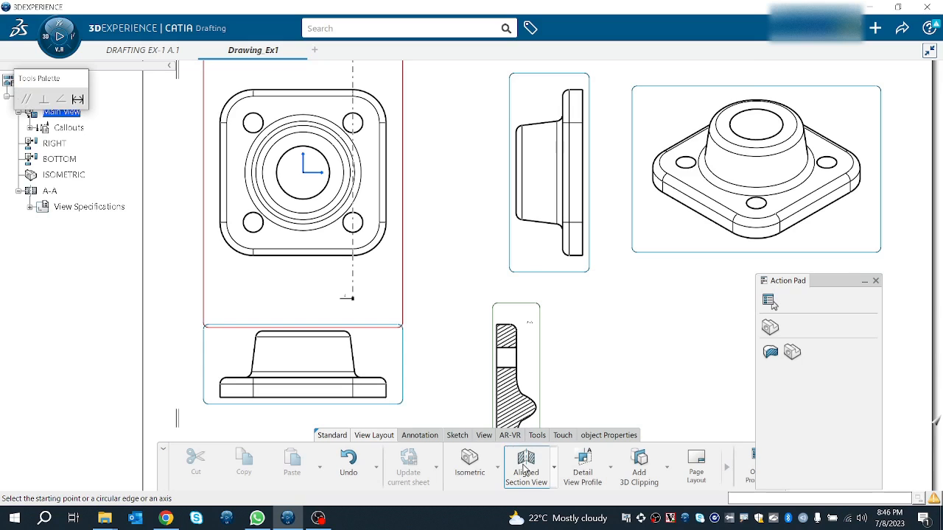
pyautogui.click(190, 79)
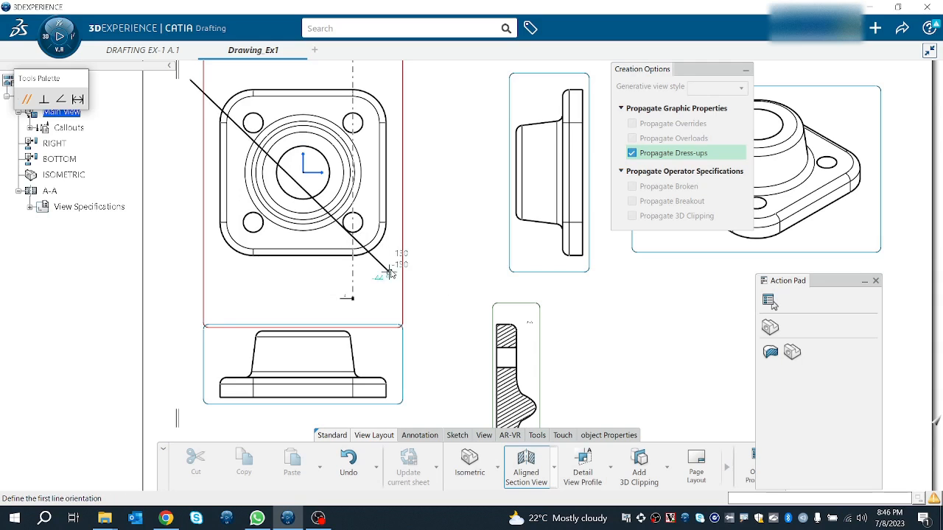
pyautogui.click(44, 99)
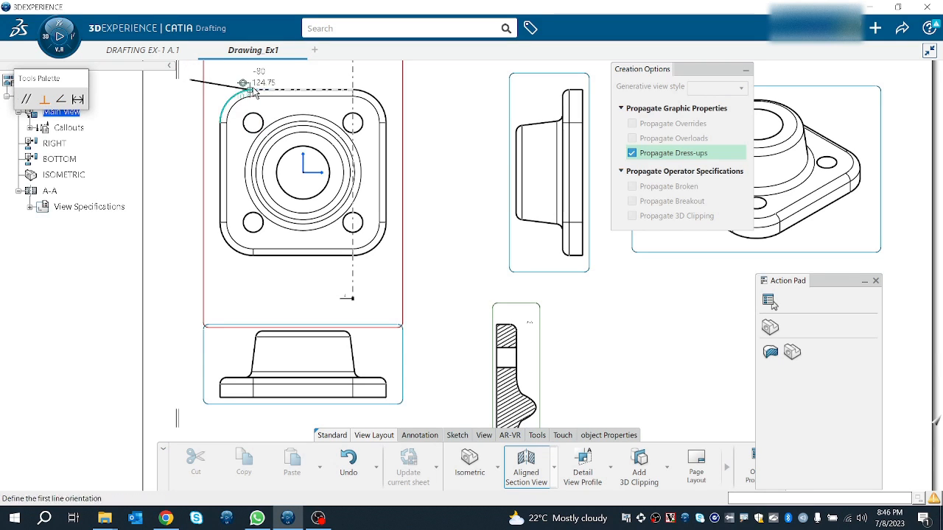
pyautogui.press('Escape')
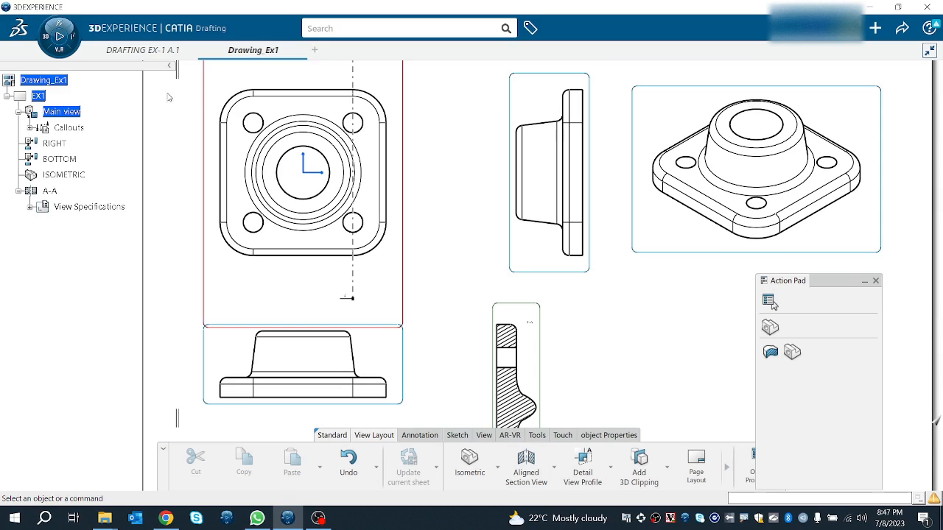
# Step: Create an aligned section view of the Main view from above the upper-left hole through the centre to past the lower-right hole, placed below the isometric view
pyautogui.click(527, 464)
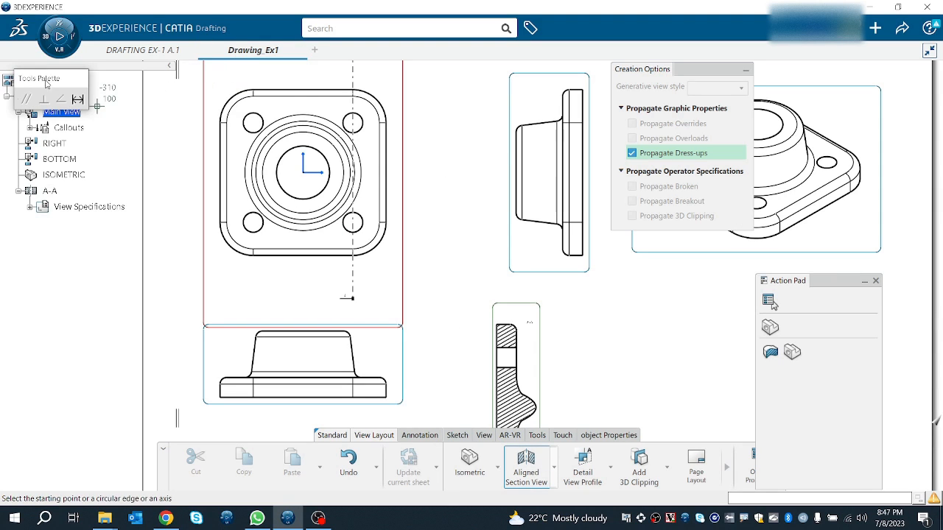
pyautogui.moveTo(144, 109); pyautogui.dragTo(145, 110)
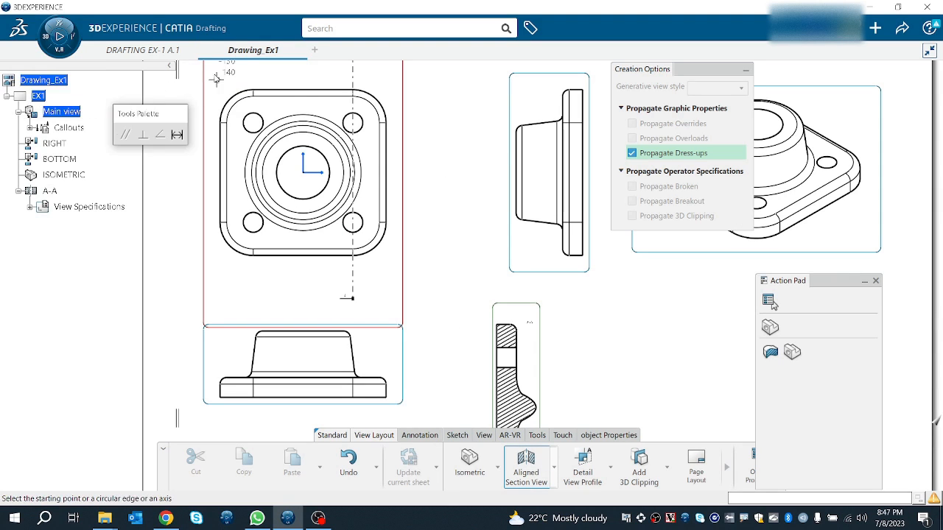
pyautogui.click(253, 67)
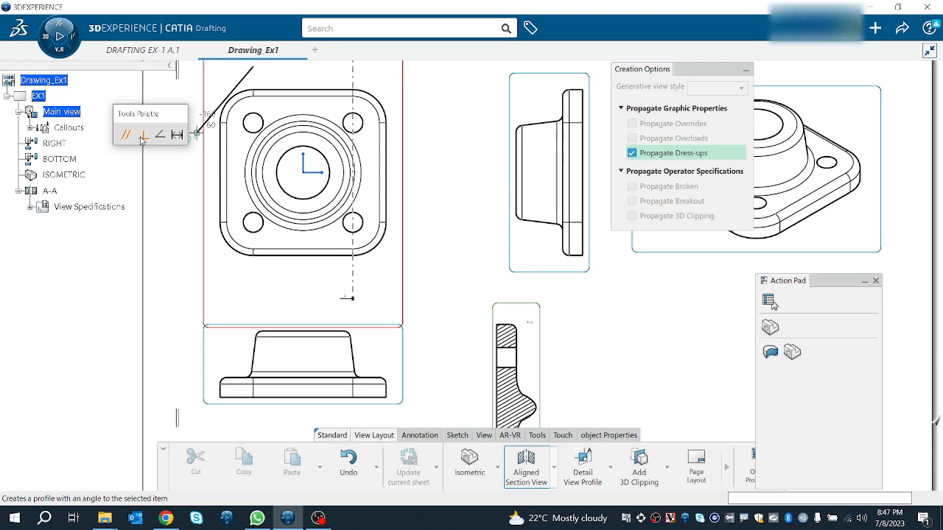
pyautogui.click(255, 146)
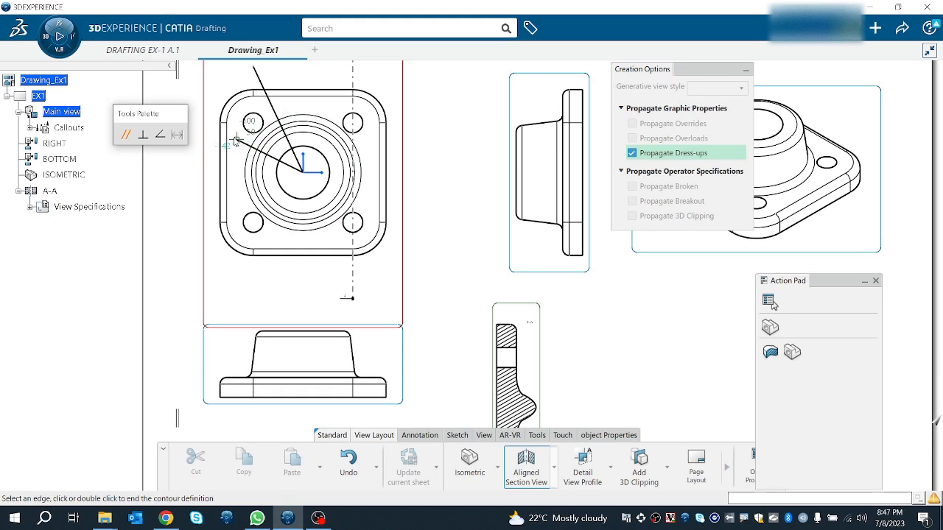
pyautogui.click(143, 134)
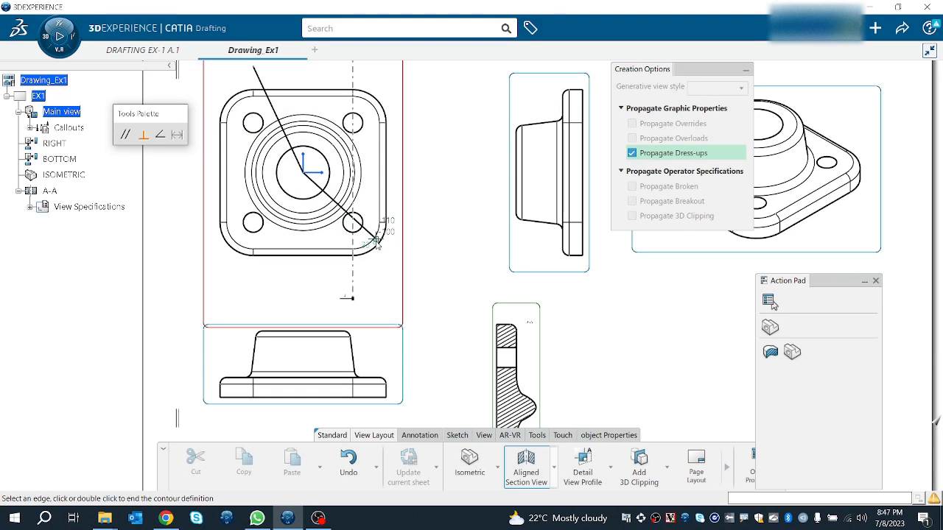
pyautogui.click(405, 275)
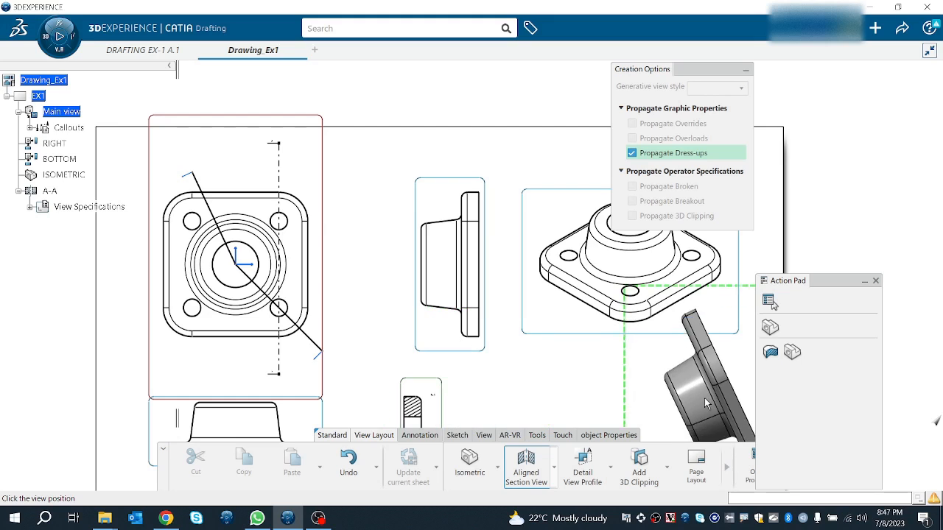
pyautogui.moveTo(592, 415); pyautogui.dragTo(416, 329, button='middle')
pyautogui.click(442, 342)
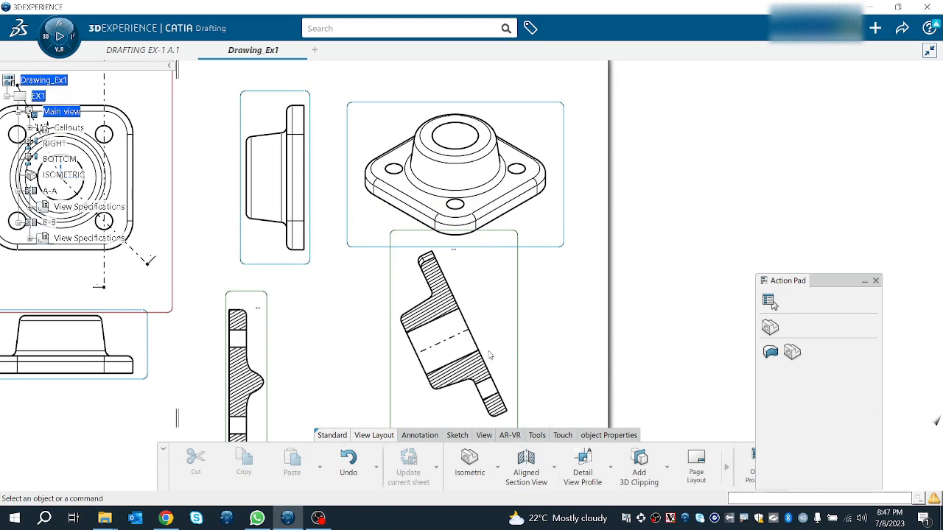
pyautogui.moveTo(471, 342); pyautogui.dragTo(473, 381, button='middle')
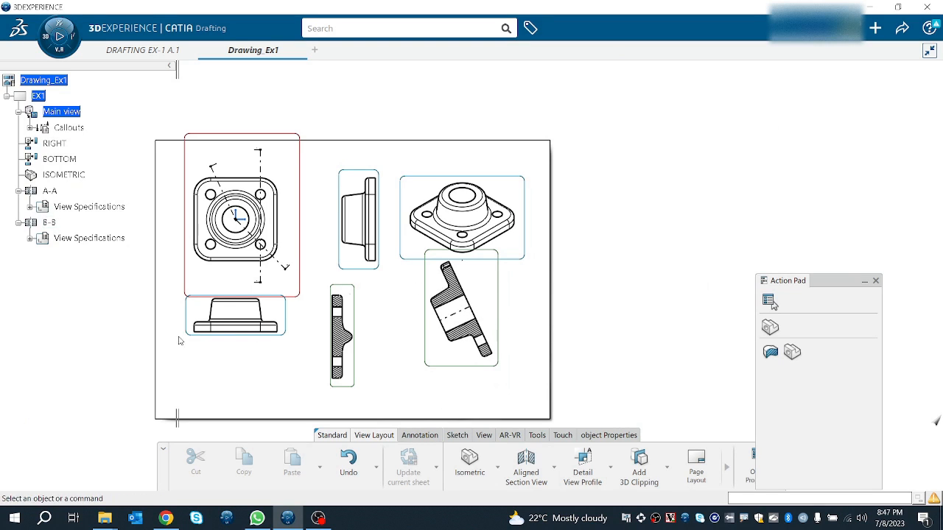
# Step: Move section A-A slightly left and place section B-B directly beside it, clear of the isometric view
pyautogui.click(555, 467)
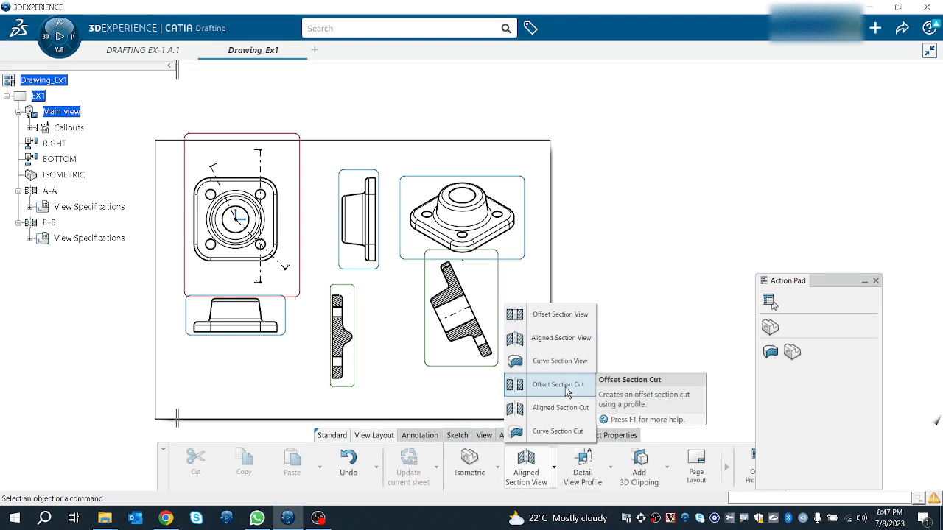
pyautogui.click(418, 367)
pyautogui.moveTo(354, 315); pyautogui.dragTo(331, 315)
pyautogui.moveTo(423, 322); pyautogui.dragTo(351, 352)
pyautogui.click(463, 338)
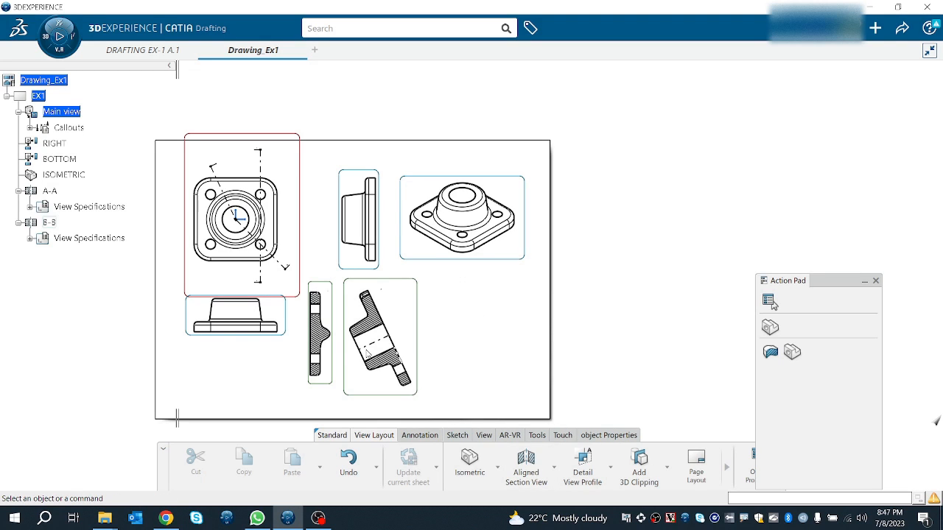
# Step: Create an offset section cut of the Main view along a vertical line through the left-hand holes, placed right of section B-B
pyautogui.click(553, 467)
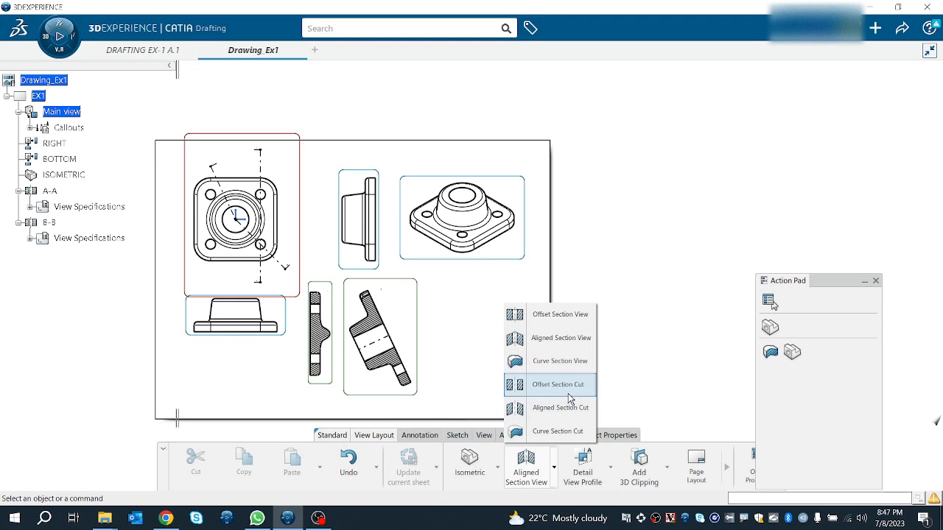
pyautogui.click(570, 385)
pyautogui.moveTo(262, 164)
pyautogui.mouseDown(button='middle')
pyautogui.moveTo(225, 220)
pyautogui.moveTo(244, 204)
pyautogui.moveTo(365, 181)
pyautogui.mouseUp(button='middle')
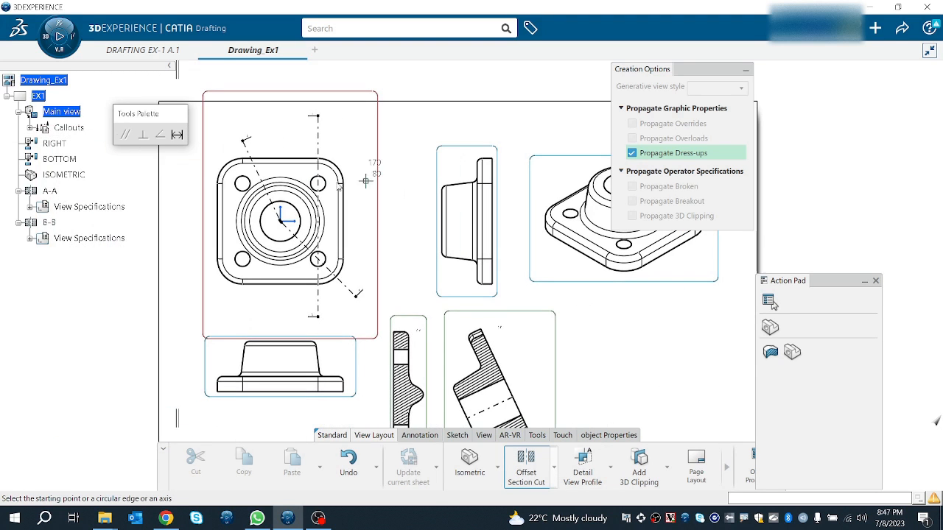
pyautogui.click(242, 116)
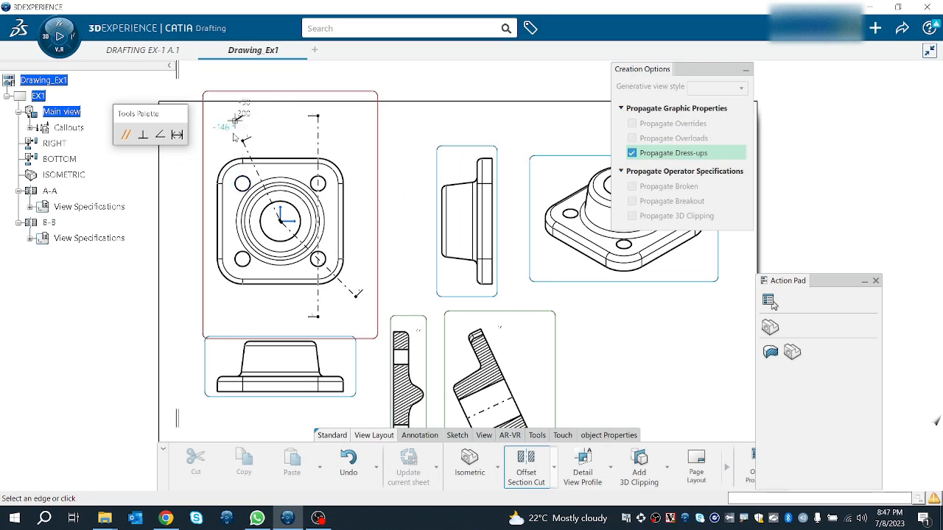
pyautogui.doubleClick(242, 313)
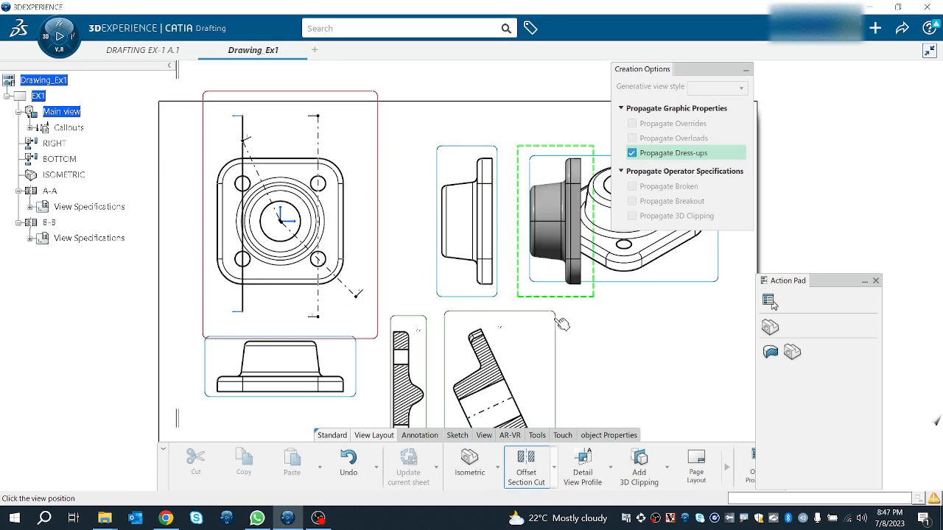
pyautogui.moveTo(582, 409); pyautogui.dragTo(307, 337, button='middle')
pyautogui.click(338, 316)
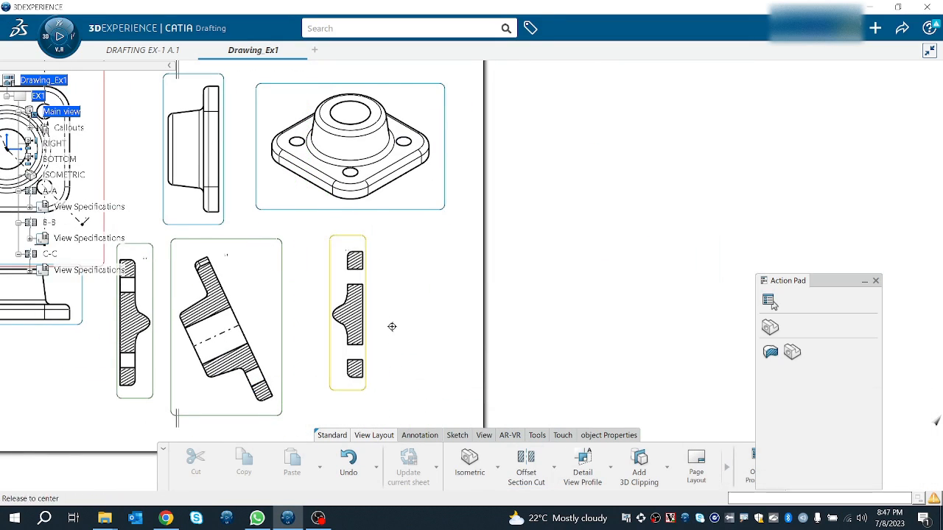
pyautogui.scroll(1, 391, 326)
pyautogui.moveTo(410, 316)
pyautogui.mouseDown(button='middle')
pyautogui.moveTo(472, 280)
pyautogui.moveTo(522, 275)
pyautogui.mouseUp(button='middle')
pyautogui.scroll(-2, 473, 288)
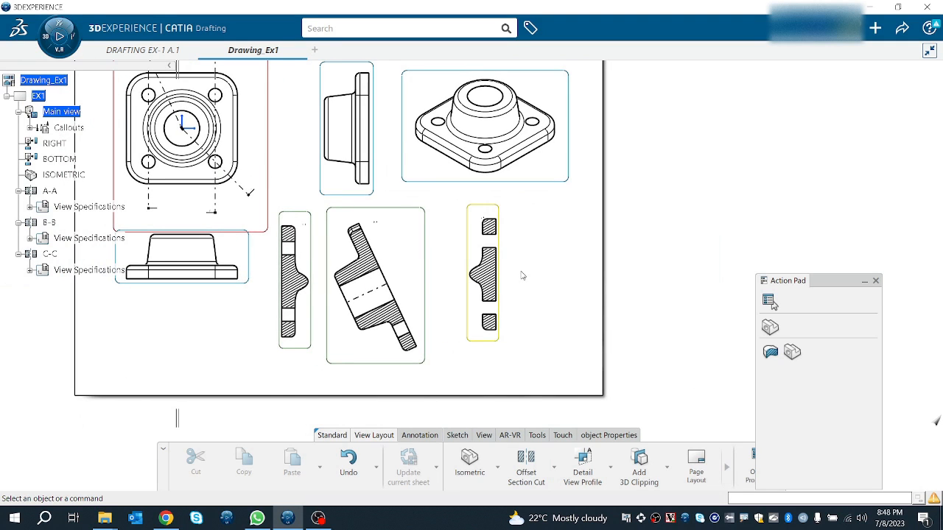
# Step: Reverse the viewing direction of the C-C section callout on the Main view
pyautogui.doubleClick(151, 207)
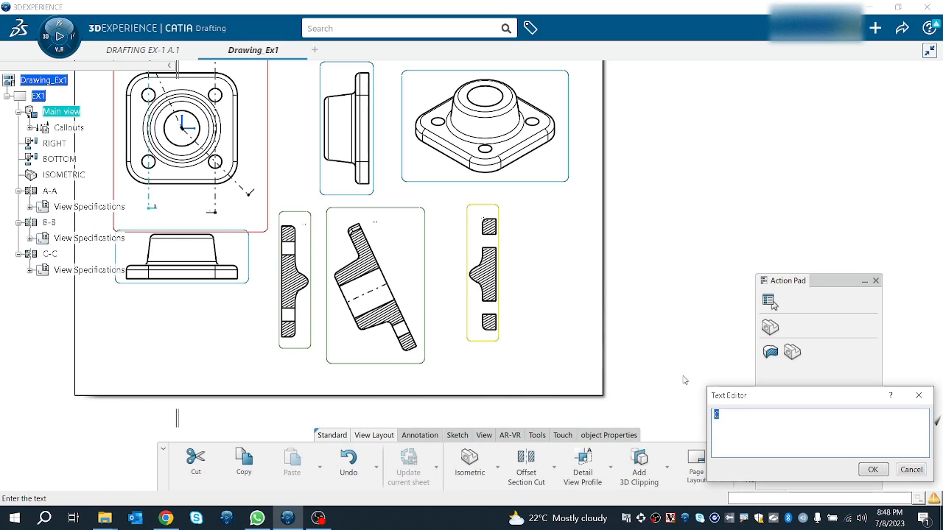
pyautogui.click(865, 469)
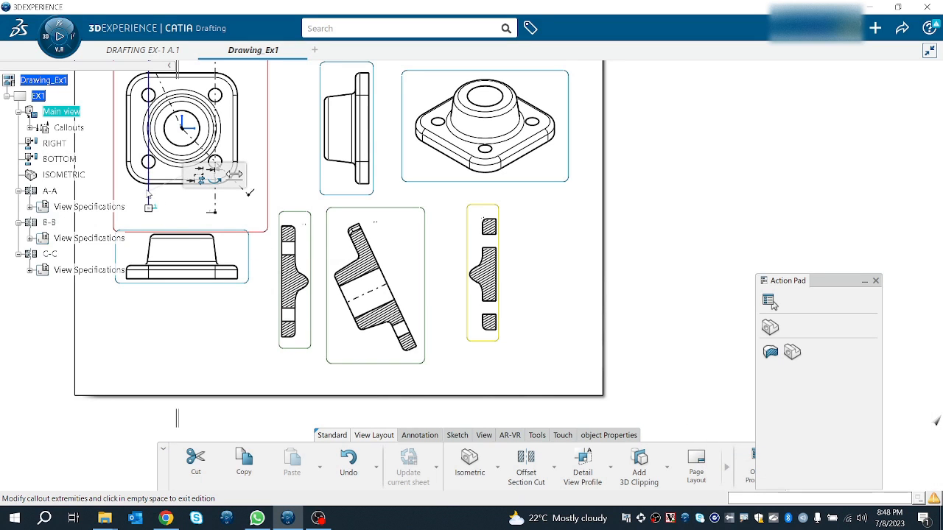
pyautogui.click(213, 177)
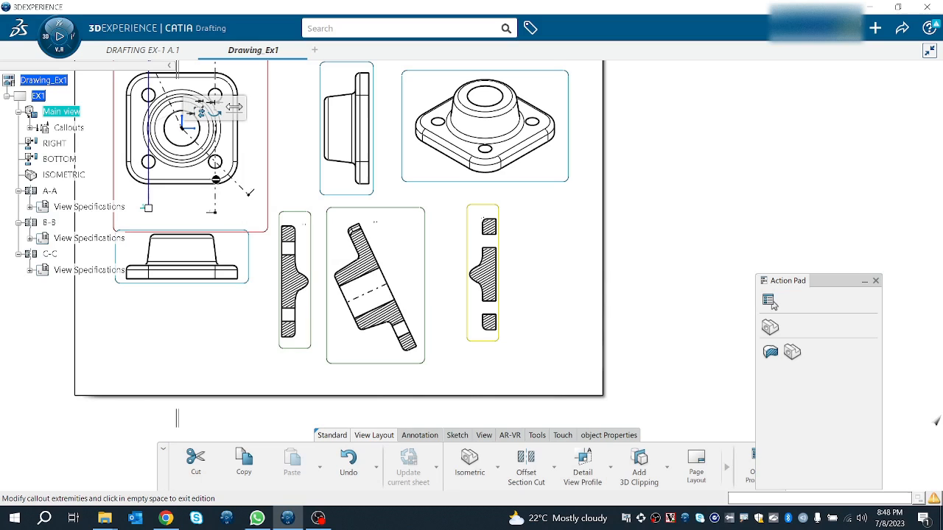
pyautogui.click(533, 296)
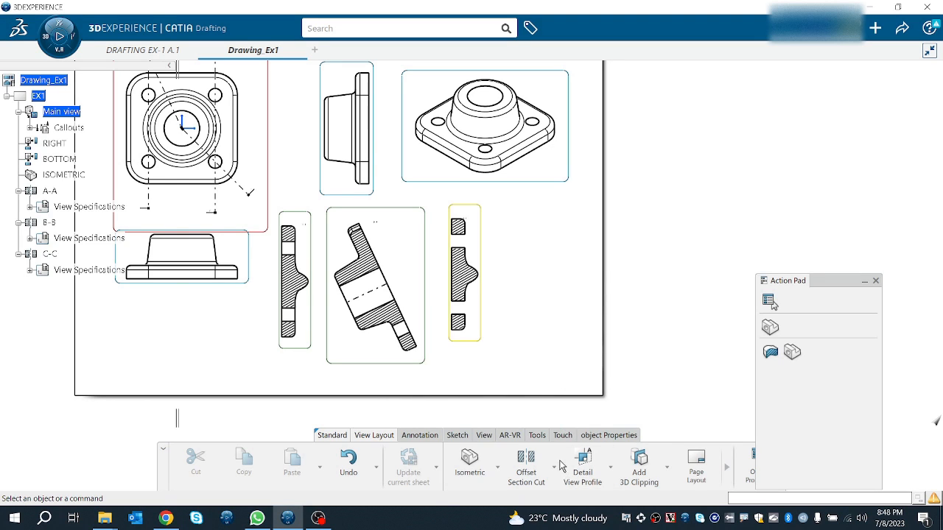
# Step: Create an aligned section cut from a line through the Main view's upper holes that turns back diagonally below the flange, placed right of section C-C
pyautogui.moveTo(483, 375); pyautogui.dragTo(483, 419, button='middle')
pyautogui.middleClick(484, 420)
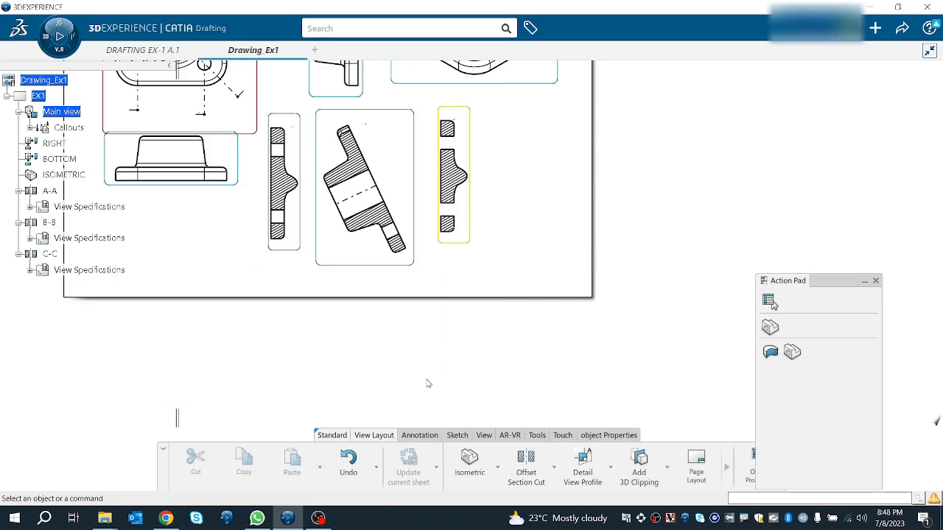
pyautogui.moveTo(497, 333); pyautogui.dragTo(548, 458, button='middle')
pyautogui.click(555, 467)
pyautogui.click(554, 415)
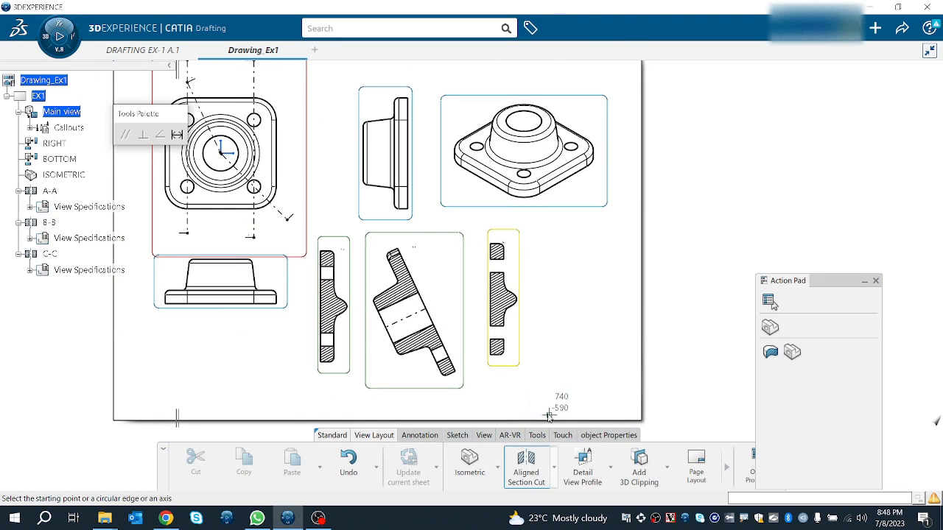
pyautogui.moveTo(259, 221); pyautogui.dragTo(293, 309, button='middle')
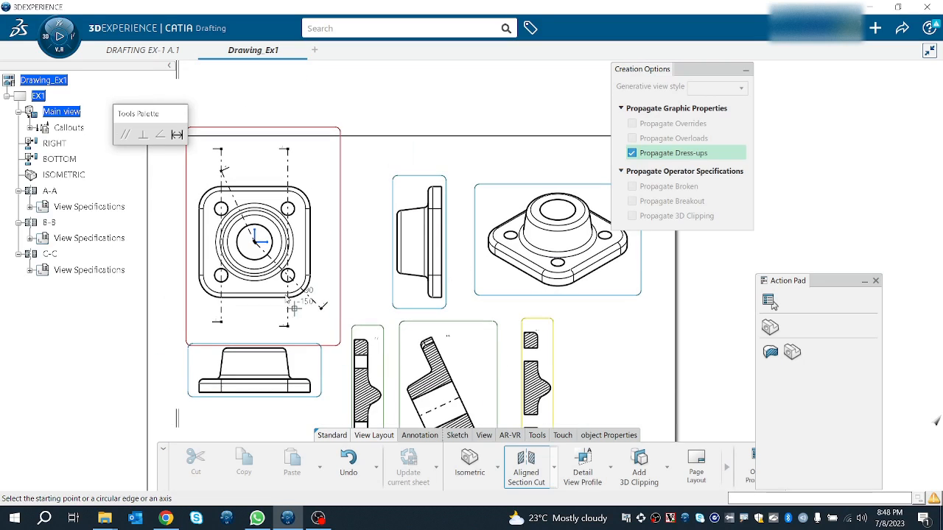
pyautogui.click(184, 207)
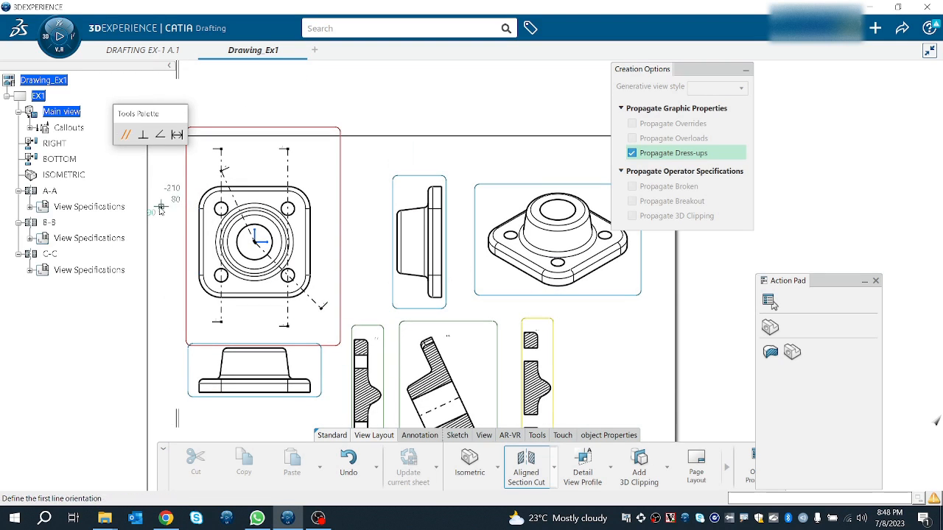
pyautogui.click(330, 210)
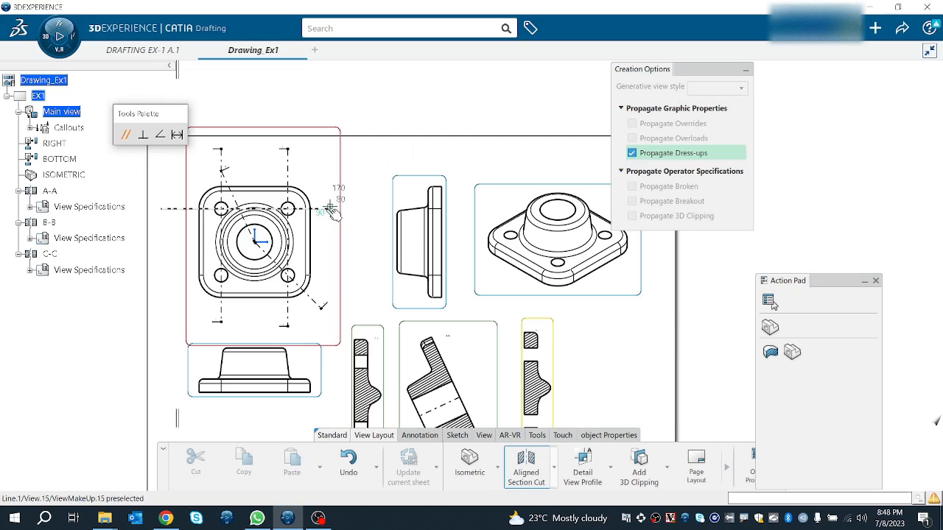
pyautogui.doubleClick(254, 328)
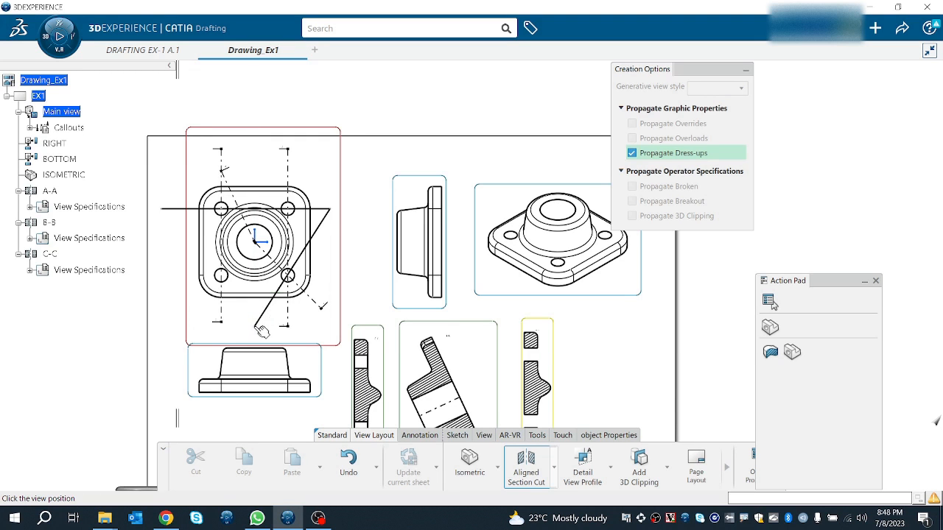
pyautogui.moveTo(628, 390); pyautogui.dragTo(389, 231, button='middle')
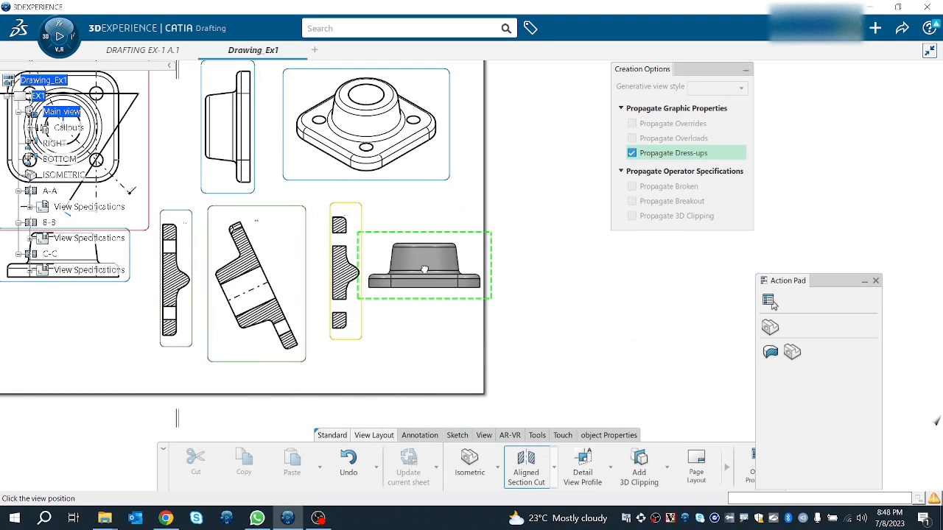
pyautogui.click(422, 270)
# Step: Move section D-D further right, clear of section C-C
pyautogui.moveTo(487, 328); pyautogui.dragTo(554, 329, button='middle')
pyautogui.moveTo(538, 280); pyautogui.dragTo(578, 247)
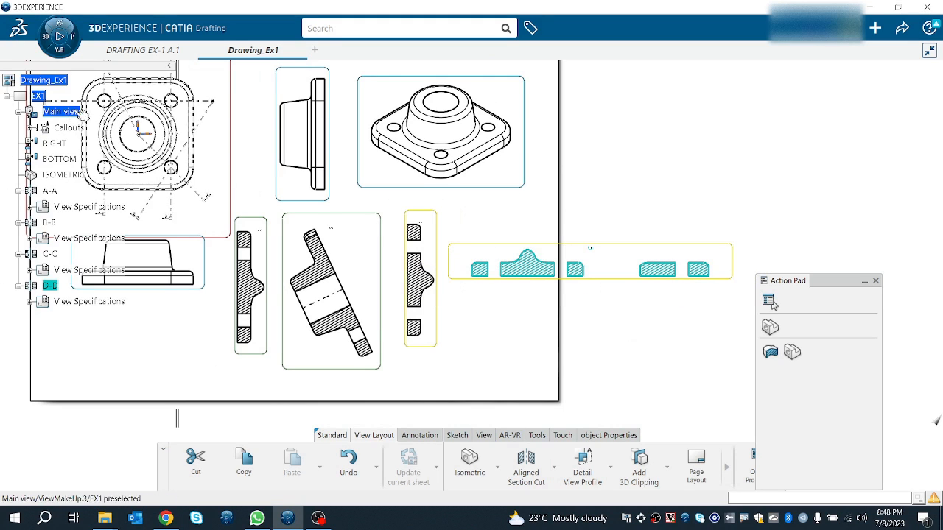
pyautogui.click(635, 320)
pyautogui.click(556, 469)
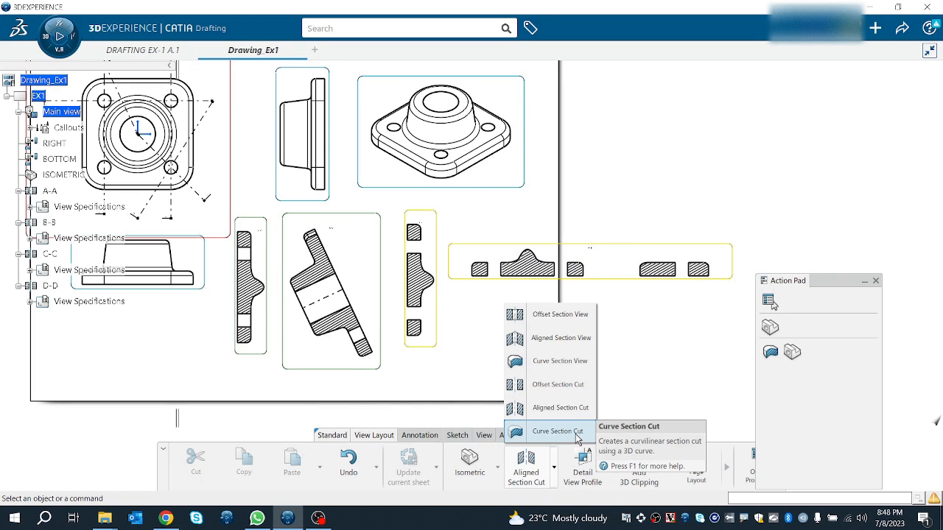
pyautogui.click(578, 363)
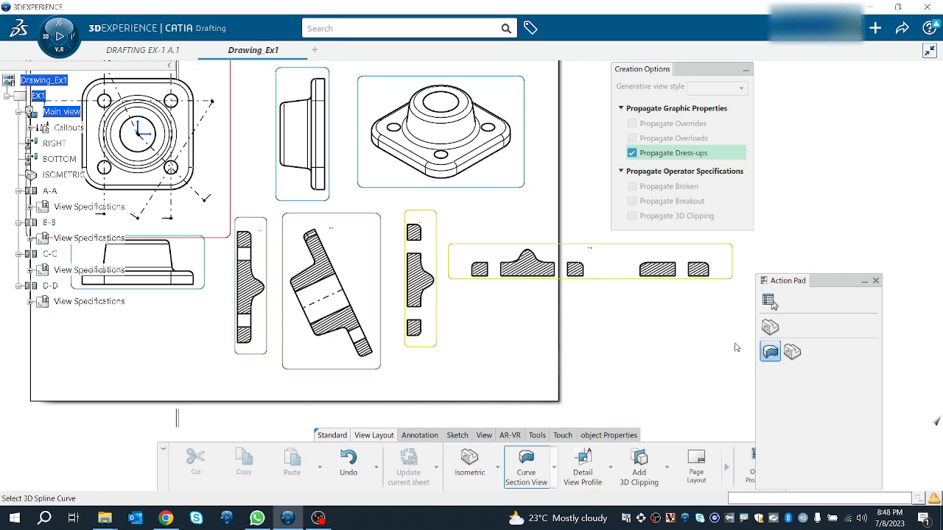
pyautogui.click(149, 51)
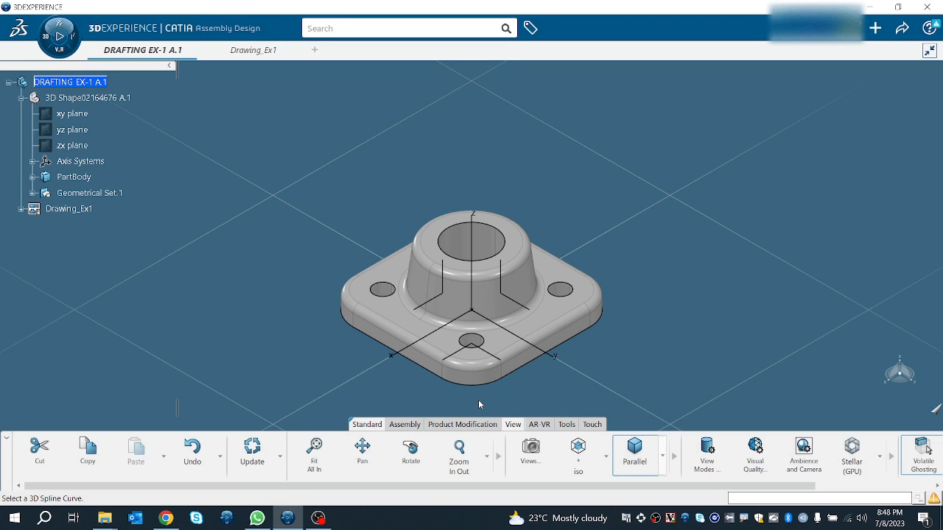
pyautogui.click(239, 456)
pyautogui.click(280, 519)
pyautogui.click(279, 519)
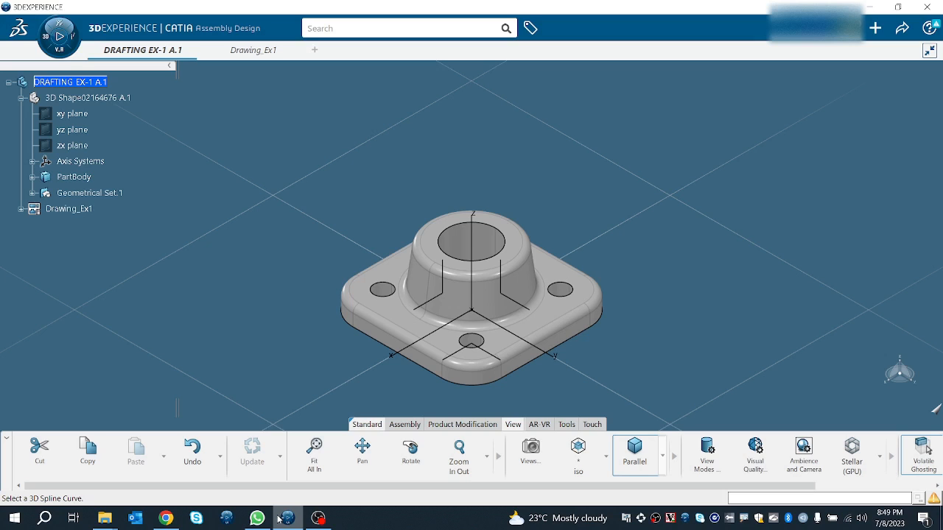
pyautogui.click(232, 55)
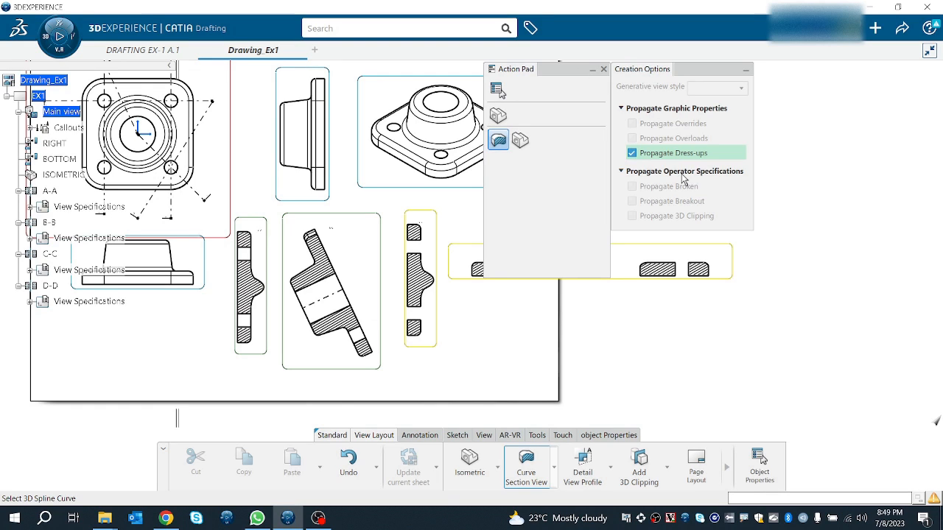
pyautogui.press('Escape')
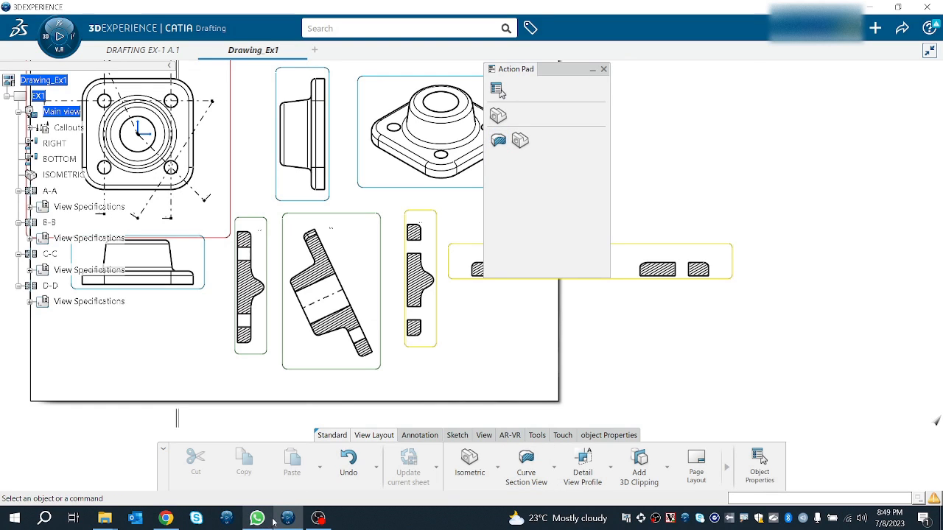
# Step: Switch to the flanged part's 3D model, DRAFTING EX-1 A.1, and update it
pyautogui.click(162, 50)
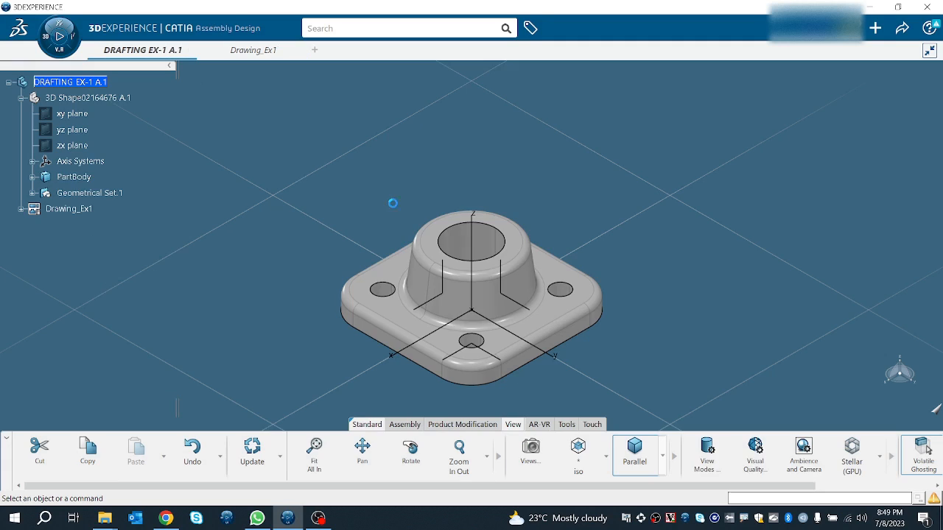
pyautogui.click(491, 353)
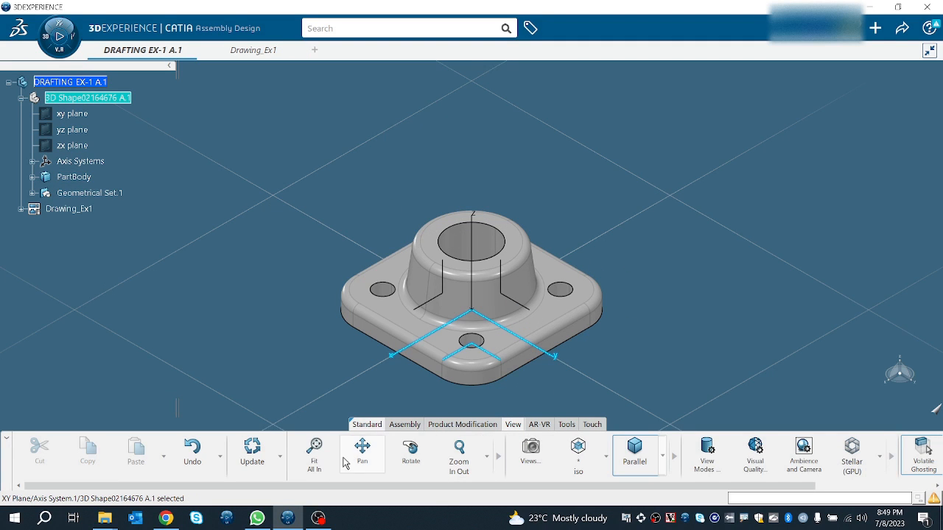
pyautogui.click(252, 450)
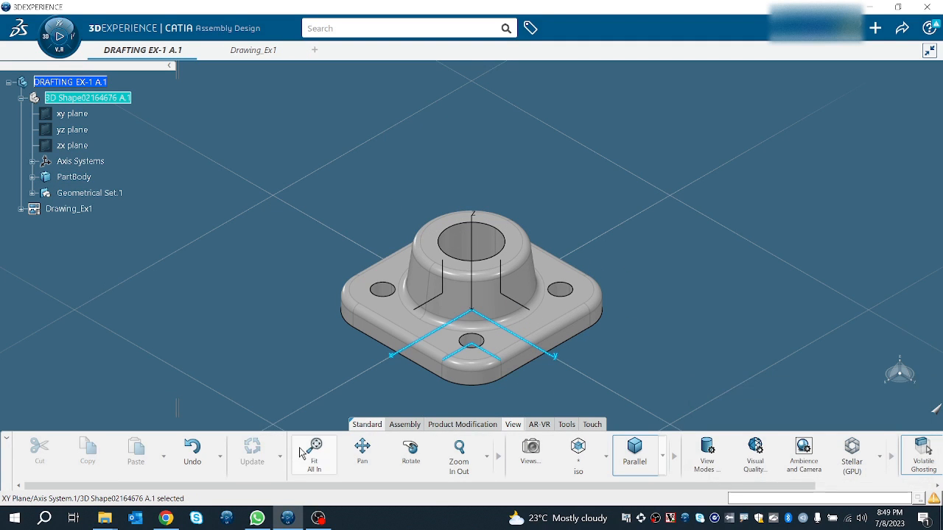
pyautogui.click(502, 358)
pyautogui.click(747, 324)
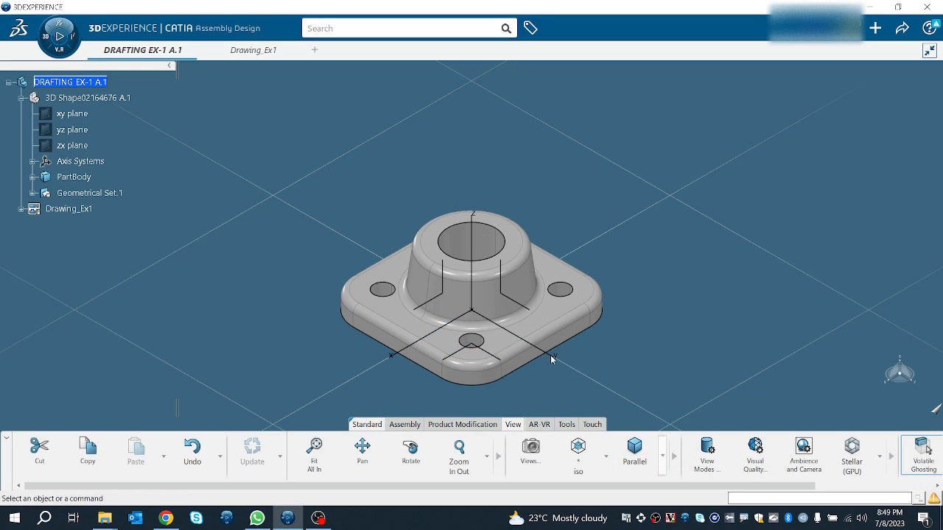
pyautogui.click(475, 352)
pyautogui.click(611, 276)
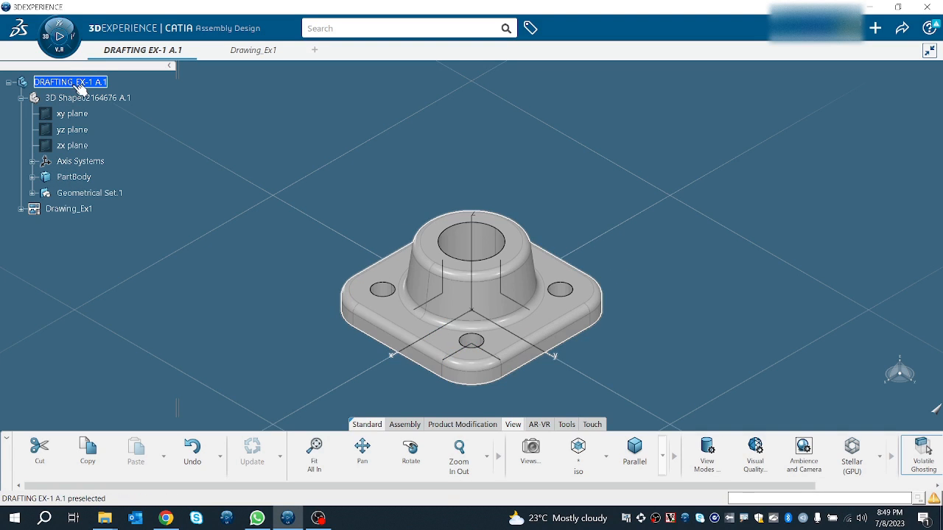
# Step: Activate the PartBody for part design and start a sketch on the XY plane of its axis system
pyautogui.click(32, 177)
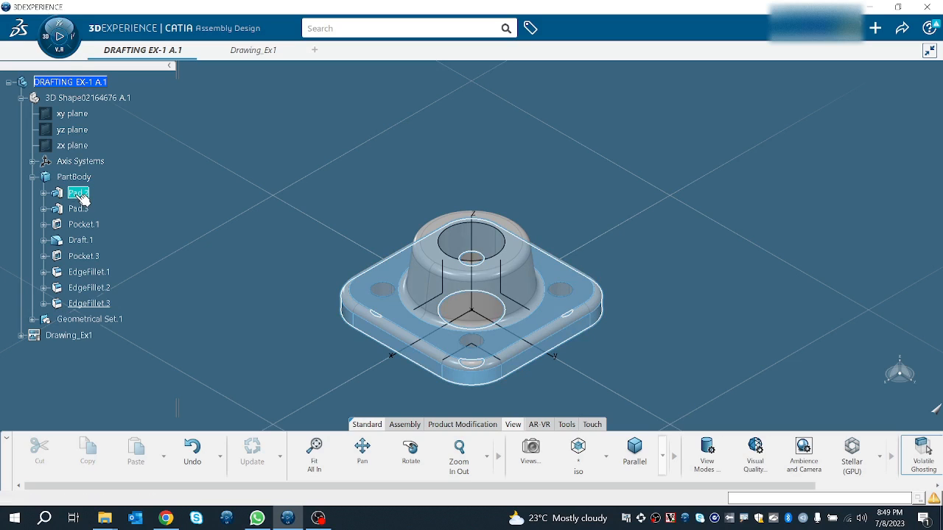
pyautogui.doubleClick(78, 193)
pyautogui.click(493, 352)
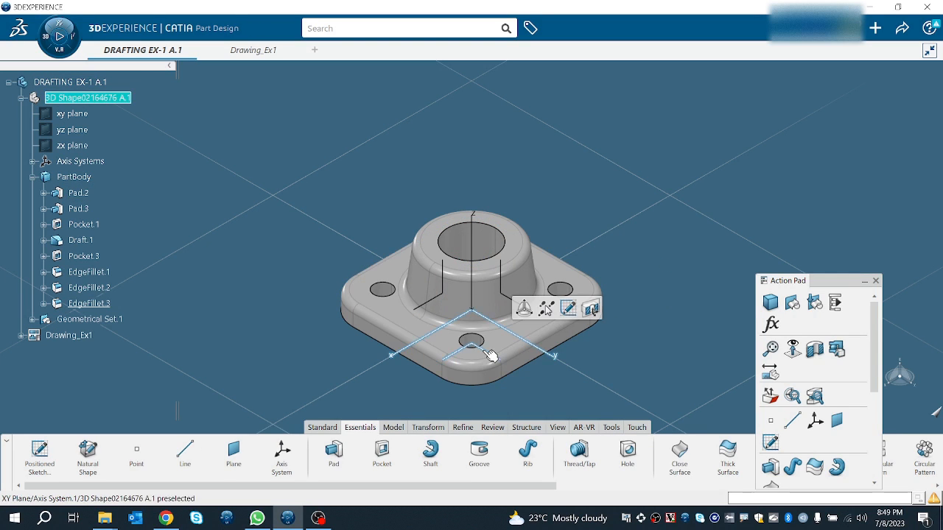
pyautogui.click(570, 308)
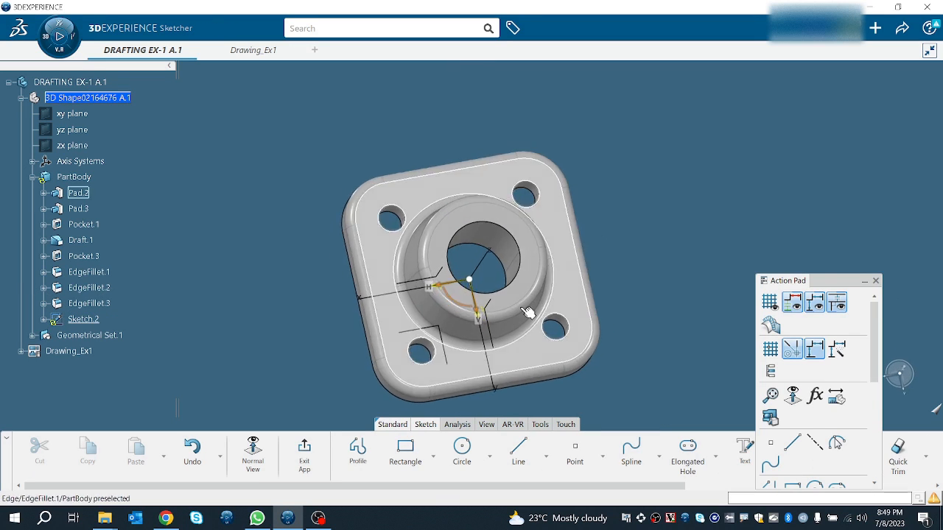
# Step: Draw a horizontal line from outside the flange through the upper-left hole, ending on the sketch's vertical axis
pyautogui.click(520, 450)
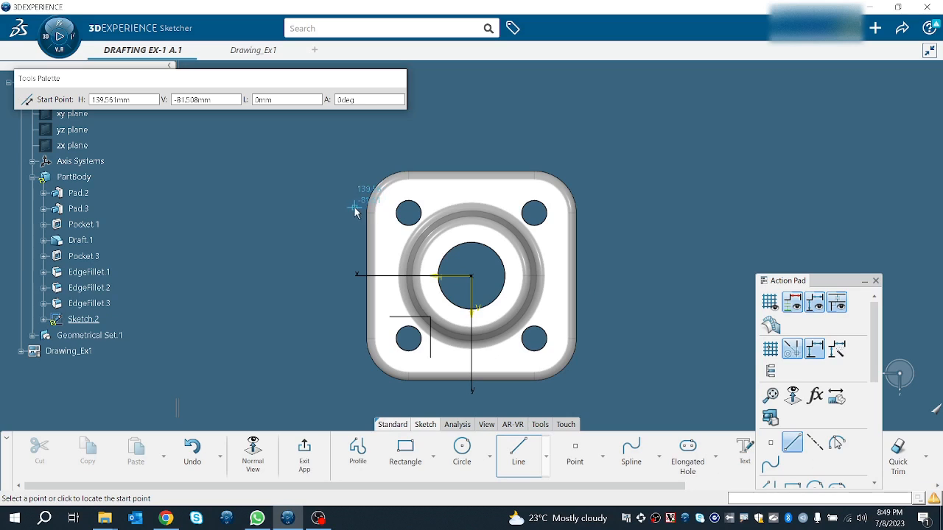
pyautogui.click(316, 209)
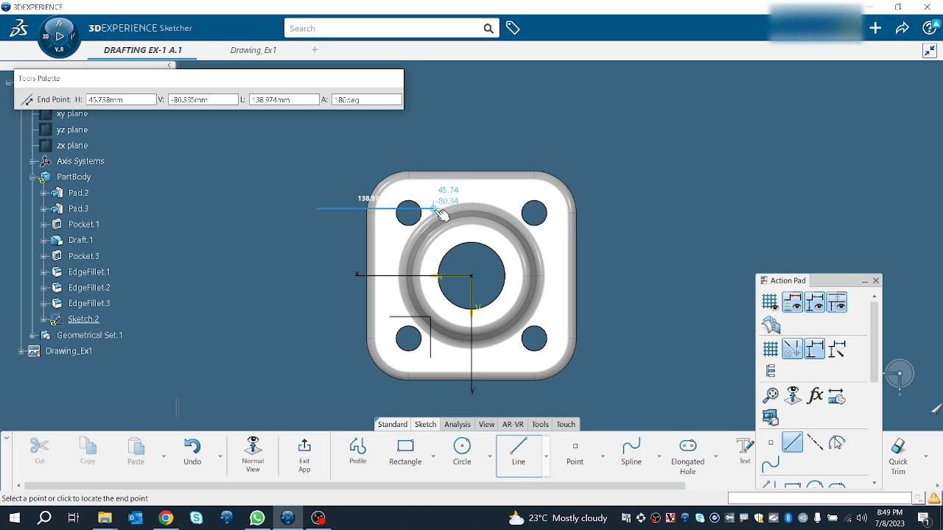
pyautogui.click(444, 210)
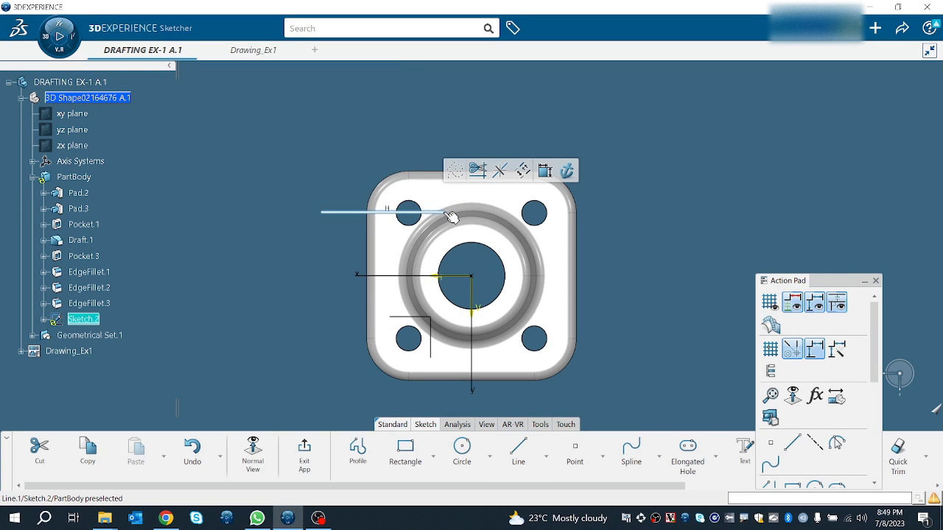
pyautogui.click(451, 214)
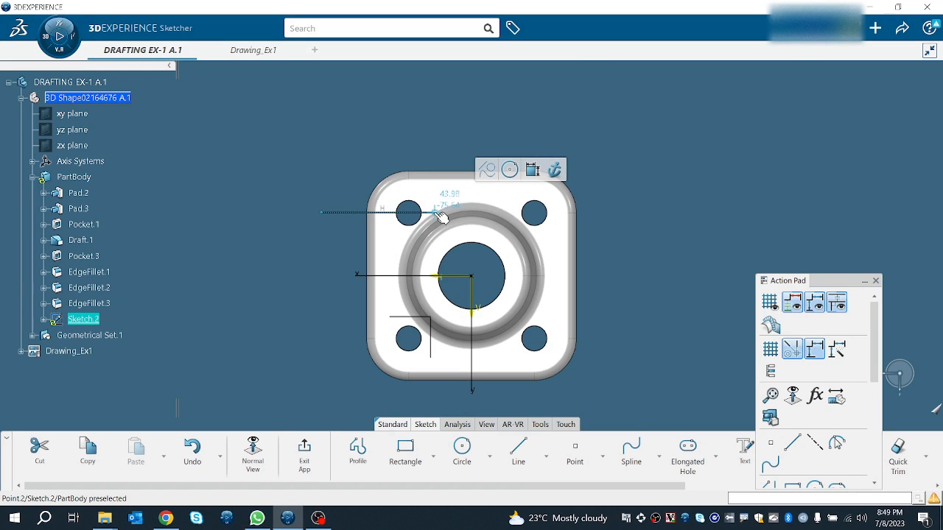
pyautogui.click(357, 449)
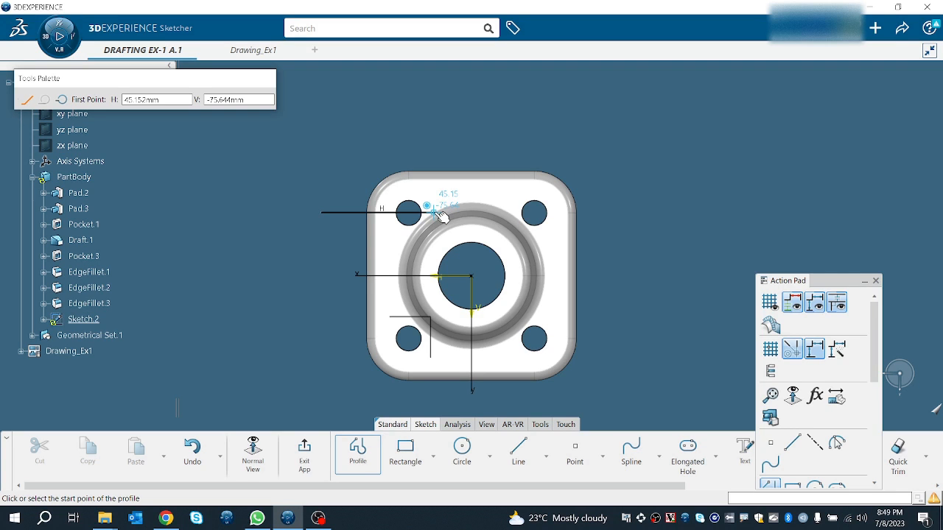
pyautogui.press('Escape')
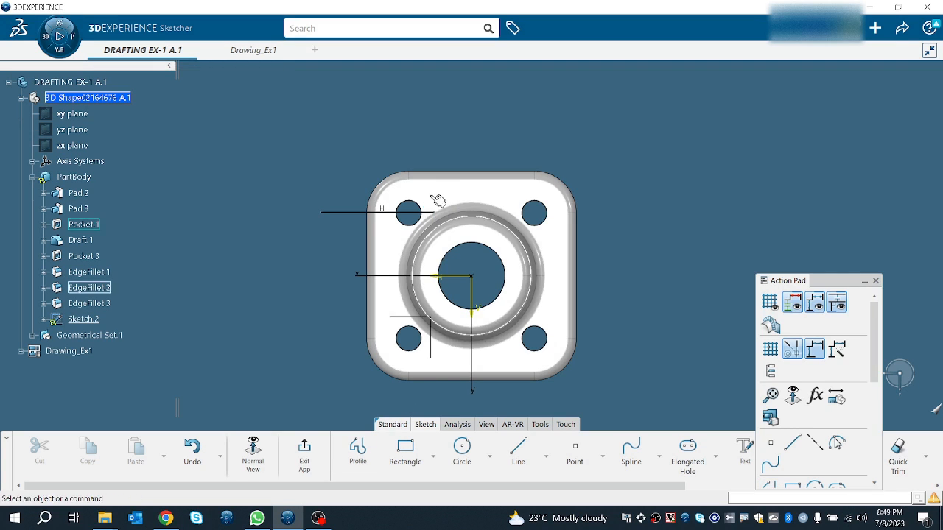
pyautogui.click(440, 216)
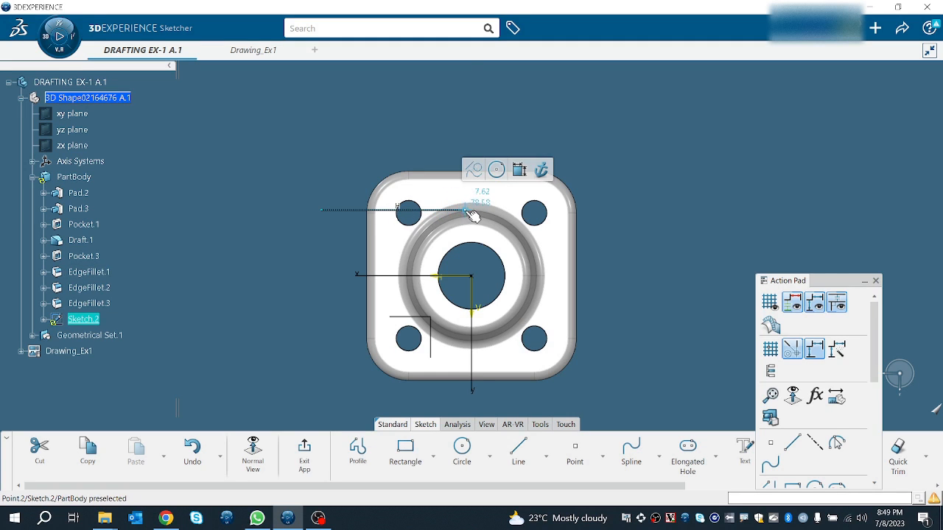
pyautogui.click(358, 449)
pyautogui.click(475, 208)
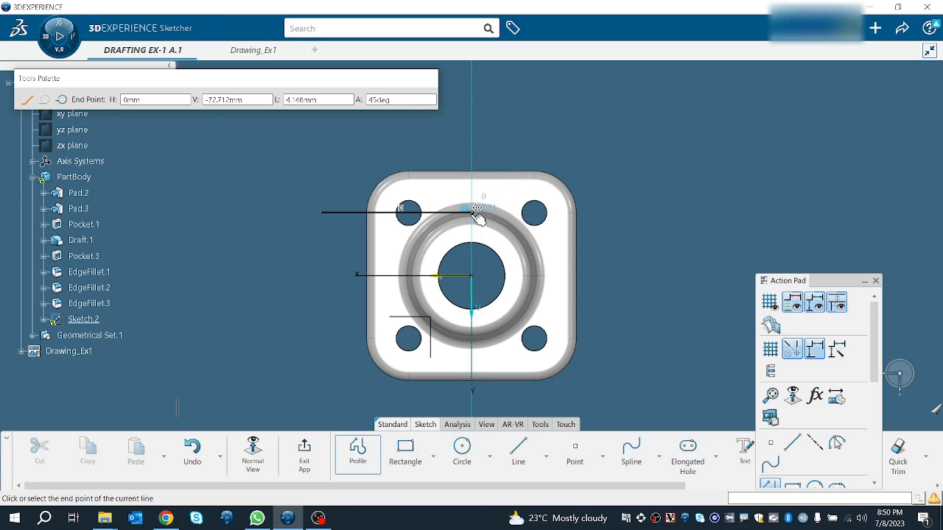
pyautogui.press('Escape')
# Step: Continue the profile from the line's end down the vertical axis and back out through the lower-left hole past the flange edge
pyautogui.click(370, 454)
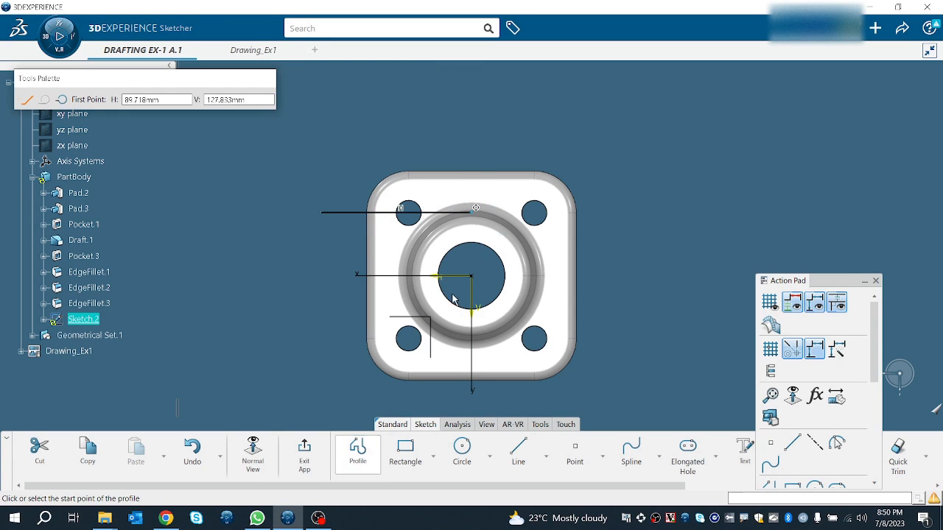
pyautogui.click(475, 208)
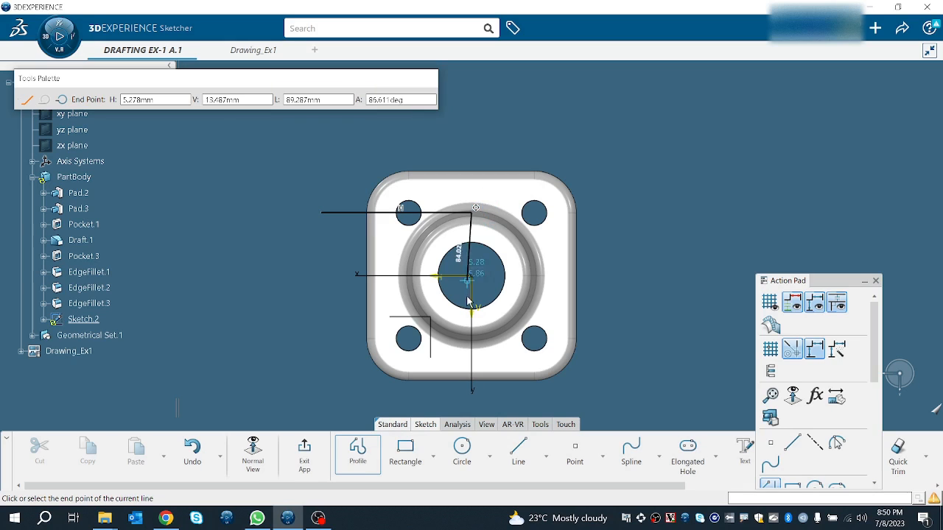
pyautogui.click(477, 338)
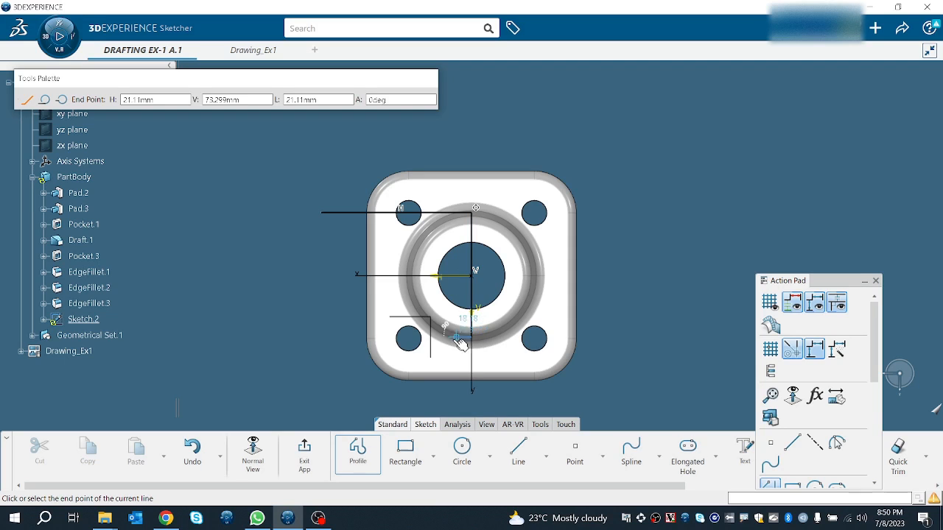
pyautogui.doubleClick(342, 336)
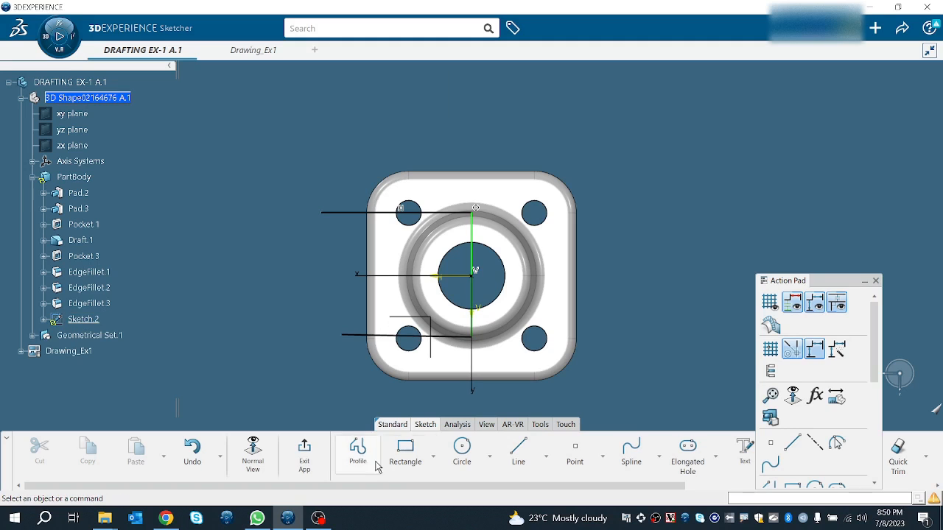
# Step: Round both corners of the open profile where it meets the vertical axis, with a radius of about 28 mm
pyautogui.click(471, 337)
pyautogui.press('Escape')
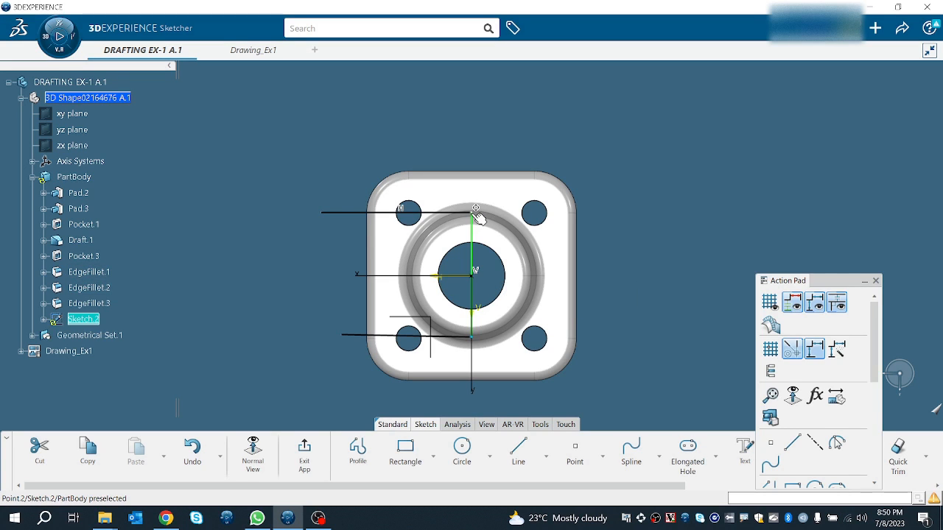
pyautogui.click(476, 212)
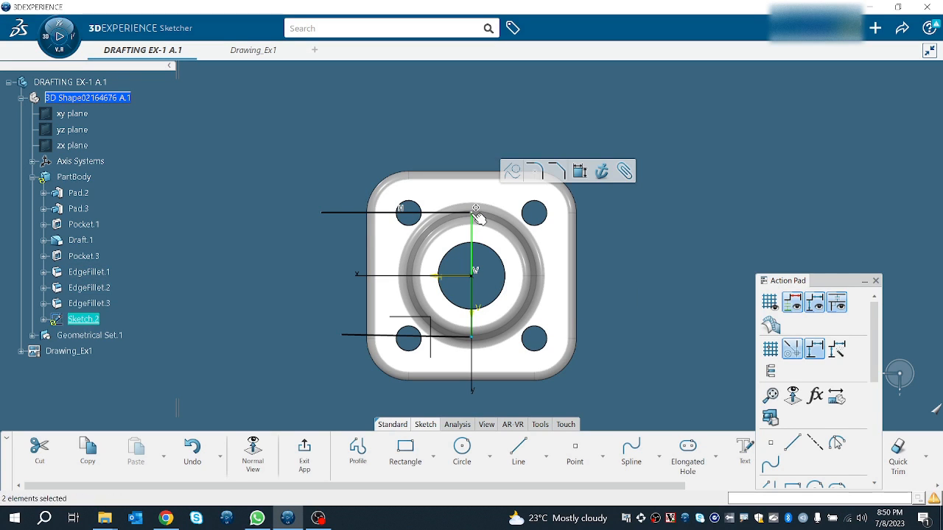
pyautogui.click(535, 171)
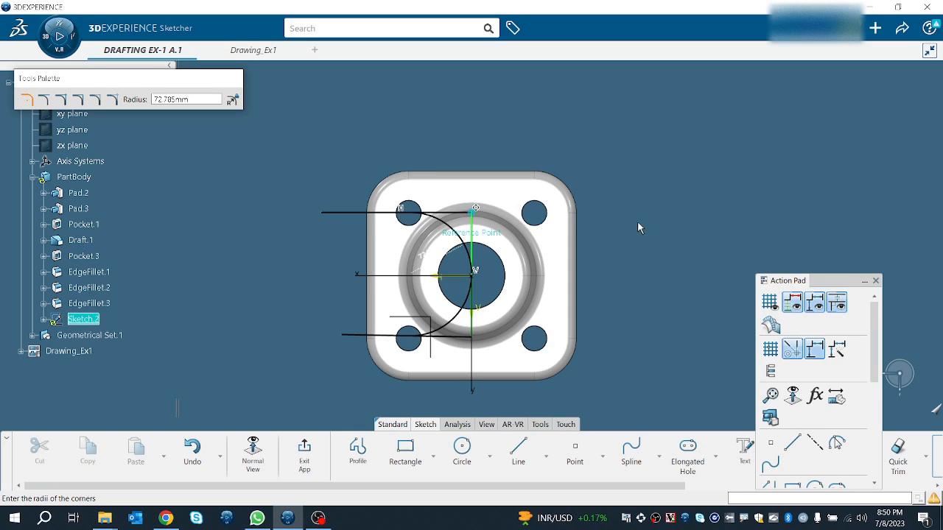
pyautogui.click(473, 221)
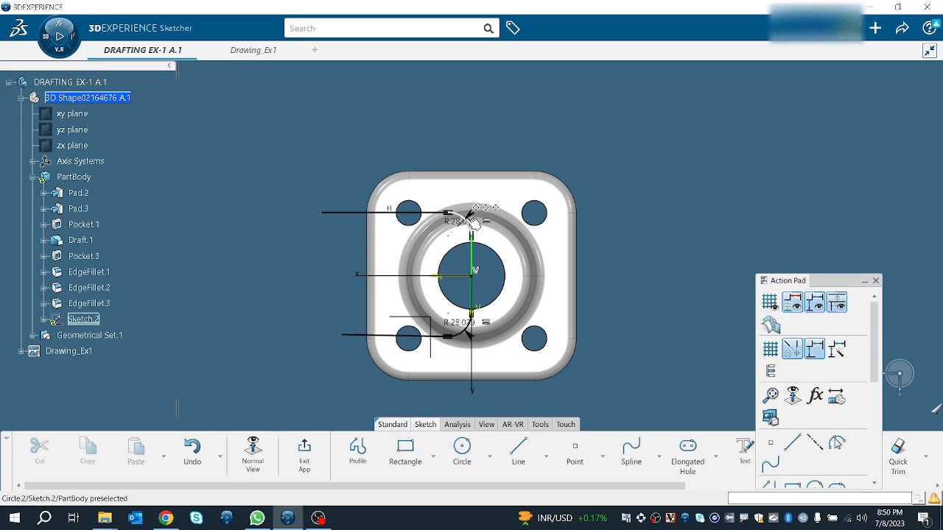
# Step: Set the radius of the profile's rounded corners to 10 mm
pyautogui.click(460, 227)
pyautogui.doubleClick(460, 227)
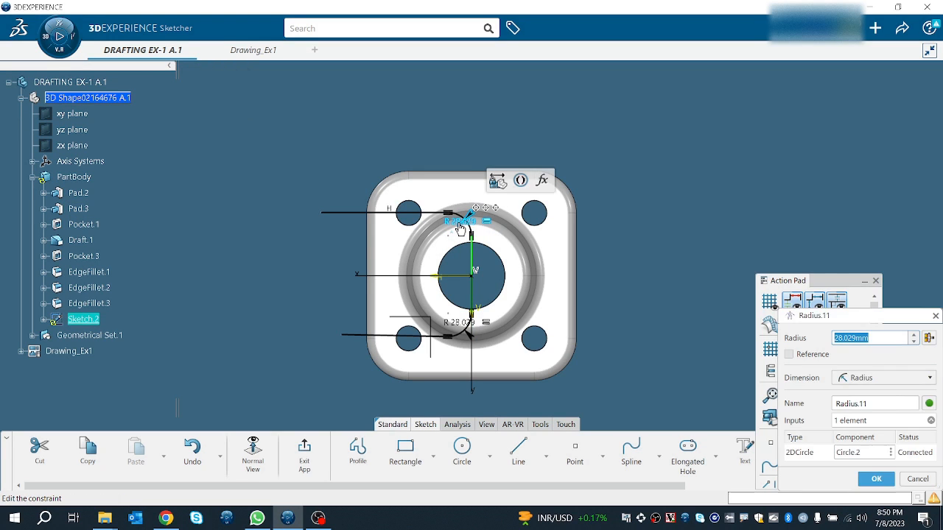
pyautogui.write('10')
pyautogui.press('Return')
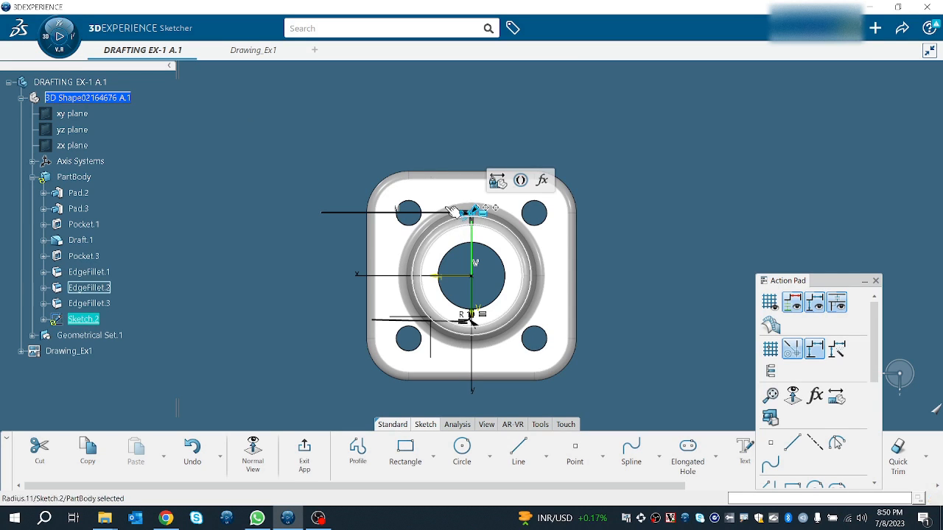
# Step: Move the profile's lower line back down through the lower-left hole, exit the sketch and return to the drawing
pyautogui.click(175, 422)
pyautogui.click(407, 324)
pyautogui.moveTo(411, 330); pyautogui.dragTo(352, 350)
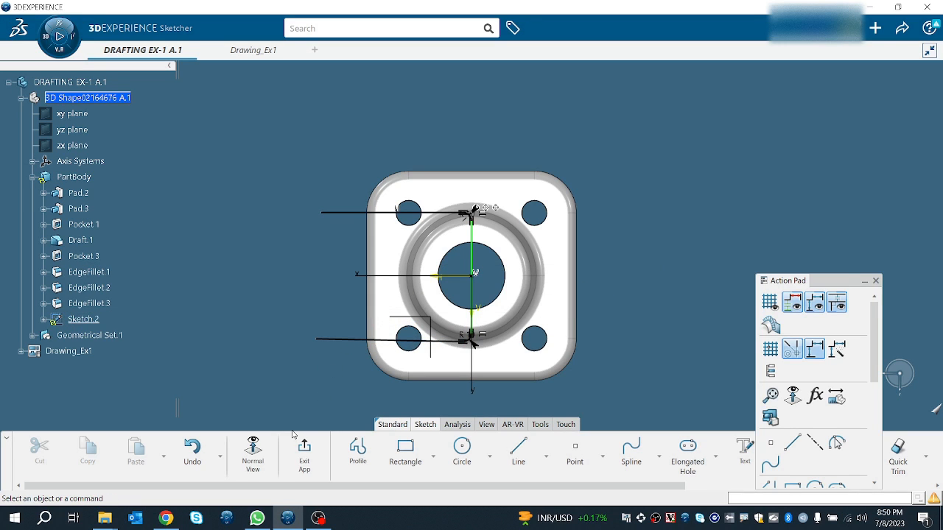
pyautogui.click(304, 451)
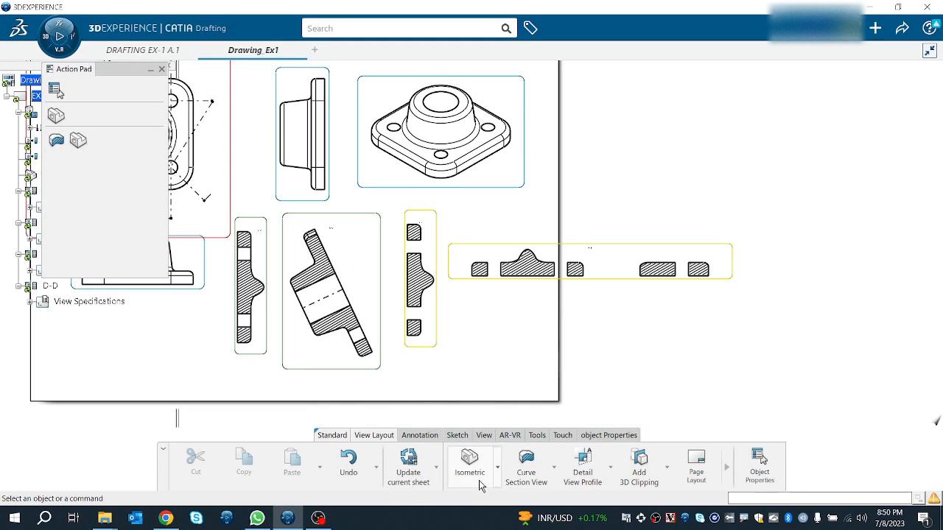
# Step: Create a curve section view of the Main view from the 3D model's sketched profile, placed below the bottom view
pyautogui.click(526, 465)
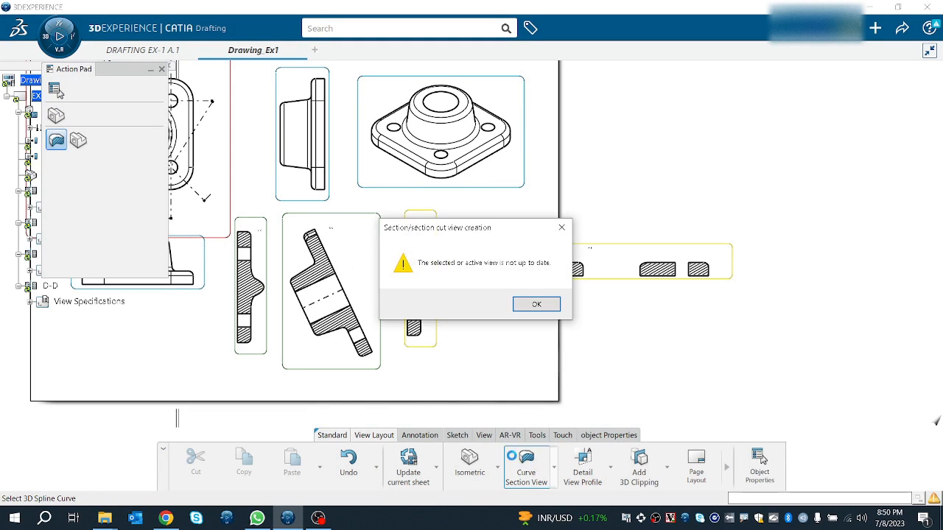
pyautogui.click(542, 307)
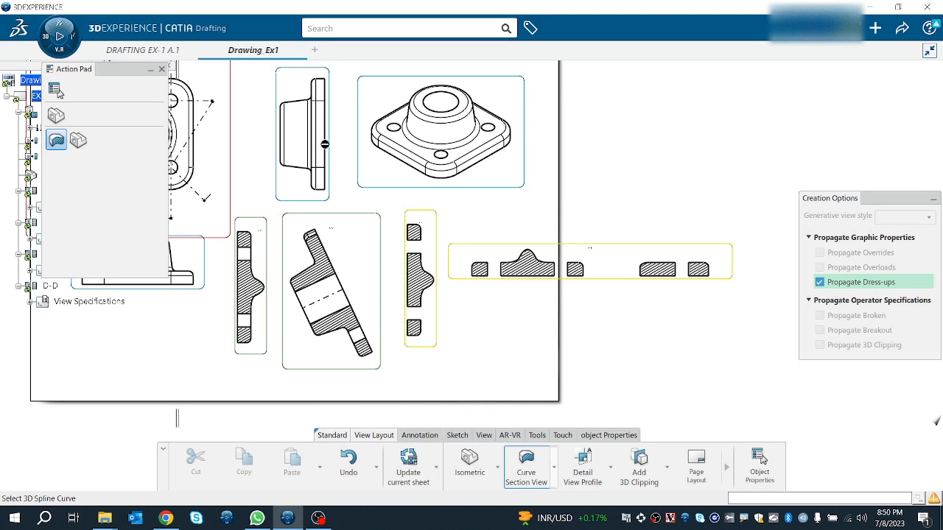
pyautogui.click(151, 51)
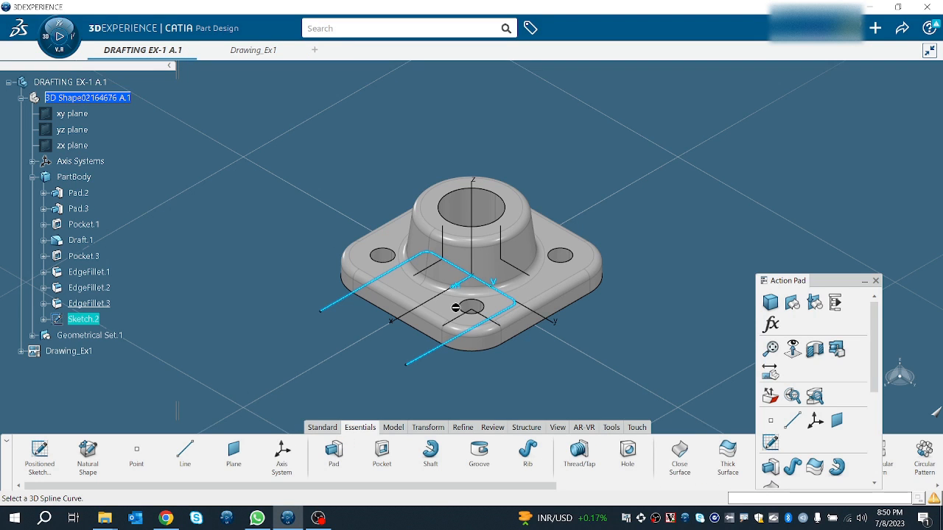
pyautogui.click(378, 282)
pyautogui.keyDown('ctrl'); pyautogui.moveTo(528, 313); pyautogui.dragTo(520, 353, button='middle'); pyautogui.keyUp('ctrl')
pyautogui.click(265, 323)
pyautogui.moveTo(286, 353)
pyautogui.keyDown('ctrl'); pyautogui.mouseDown(button='middle')
pyautogui.moveTo(333, 300)
pyautogui.moveTo(608, 218)
pyautogui.mouseUp(button='middle'); pyautogui.keyUp('ctrl')
pyautogui.moveTo(224, 286); pyautogui.dragTo(385, 321, button='middle')
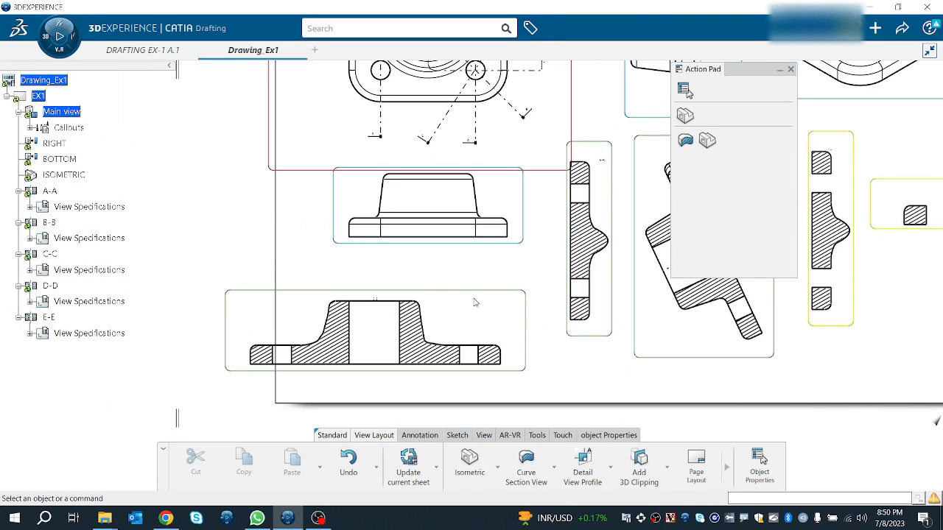
# Step: Adjust the vertical position of section E-E so it sits clear below the bottom view
pyautogui.moveTo(457, 293); pyautogui.dragTo(483, 268)
pyautogui.click(449, 389)
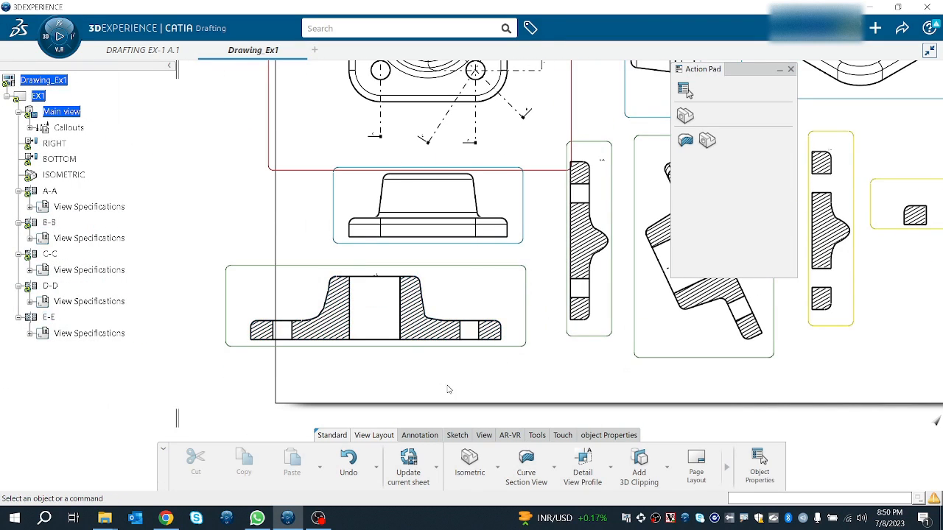
pyautogui.moveTo(423, 351); pyautogui.dragTo(459, 358)
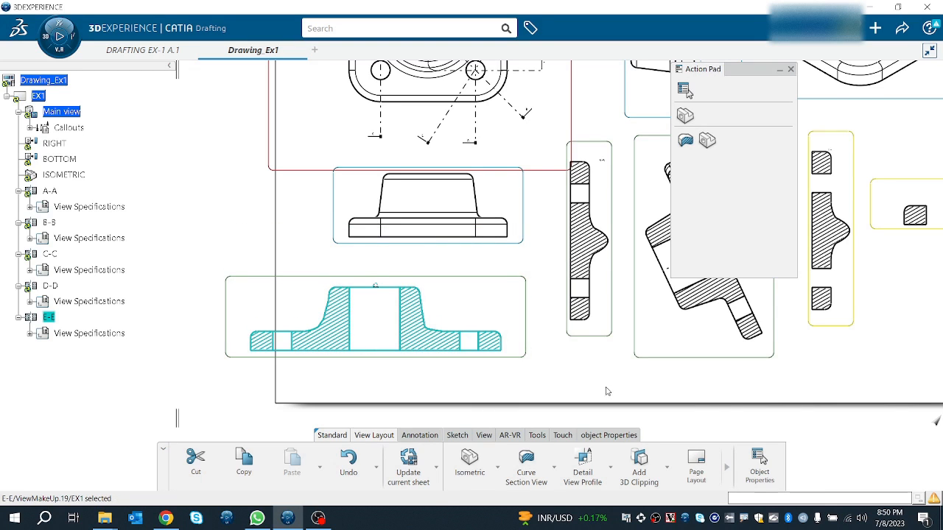
pyautogui.moveTo(531, 368); pyautogui.dragTo(434, 361, button='middle')
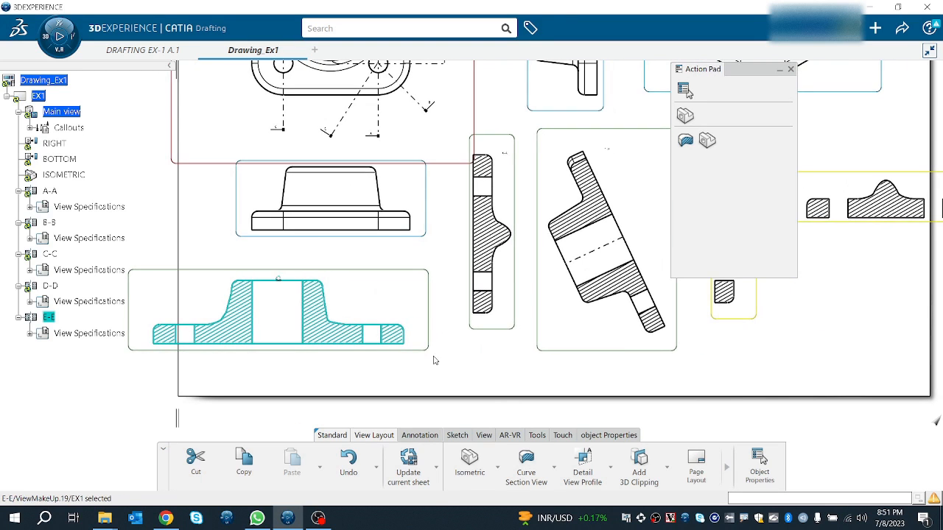
# Step: Position section E-E independently of its reference view and move it down and sideways, close to the sheet's lower edge
pyautogui.rightClick(384, 355)
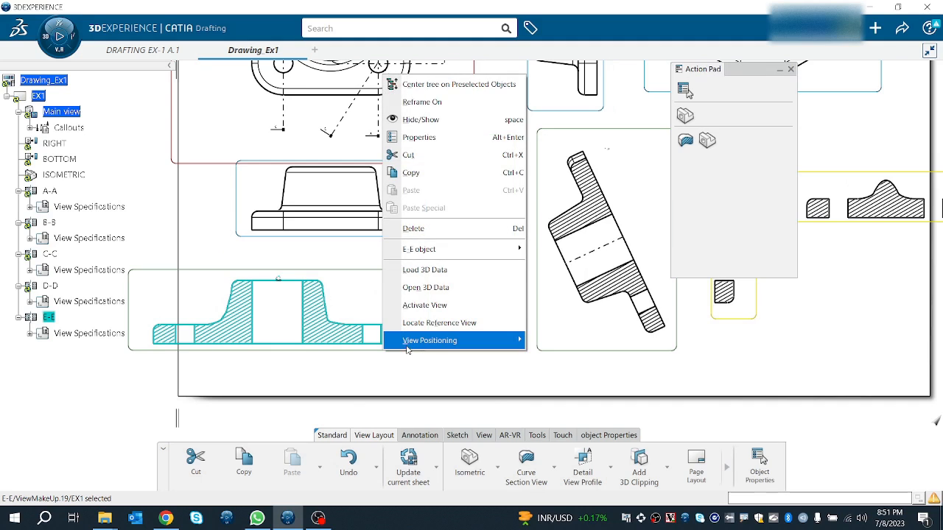
pyautogui.moveTo(409, 345)
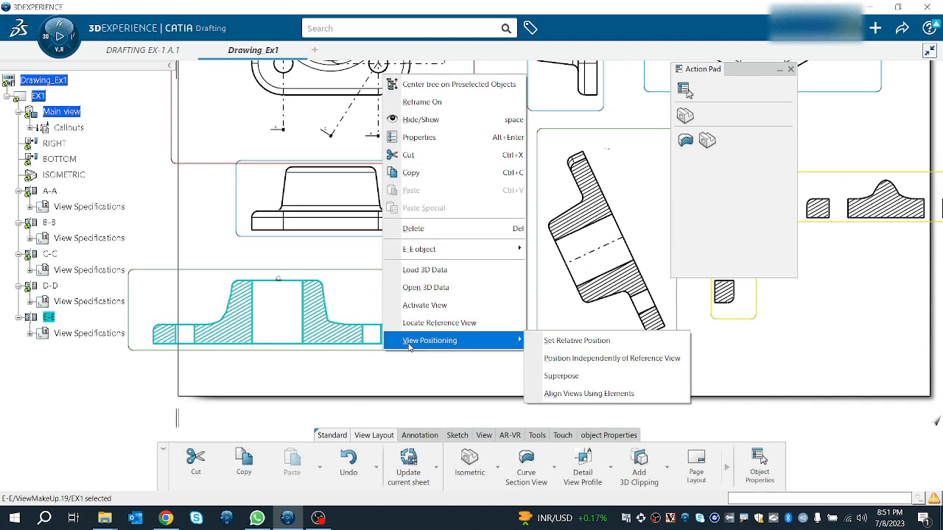
pyautogui.click(589, 360)
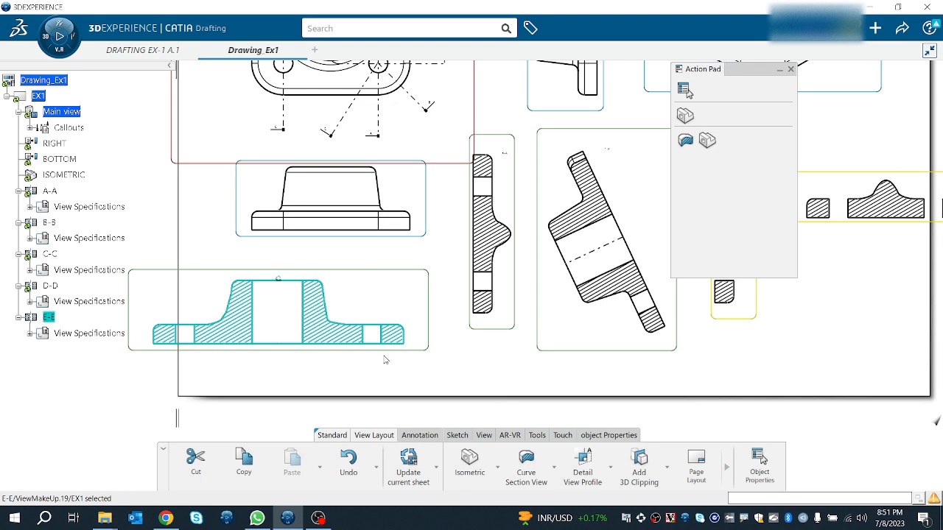
pyautogui.moveTo(407, 357); pyautogui.dragTo(457, 388)
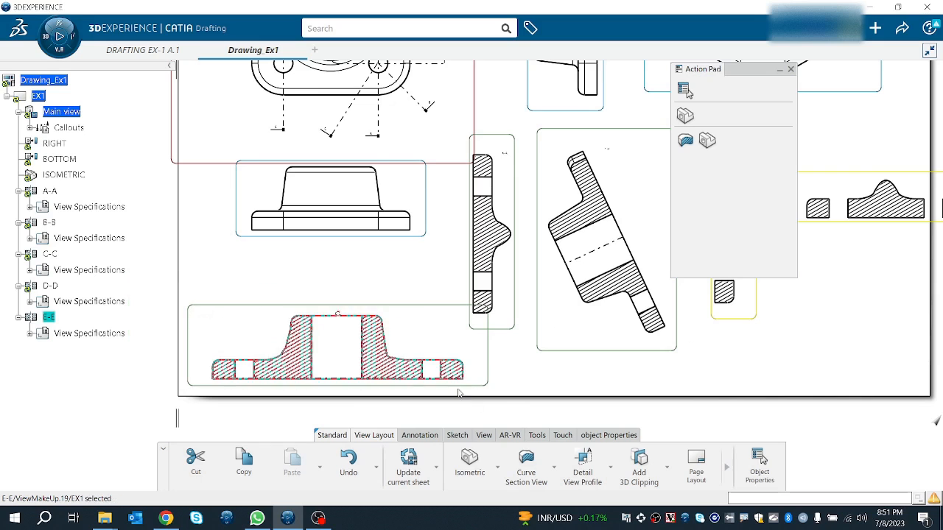
# Step: Position section E-E according to its reference view again and slide it vertically to just below the bottom view
pyautogui.rightClick(455, 389)
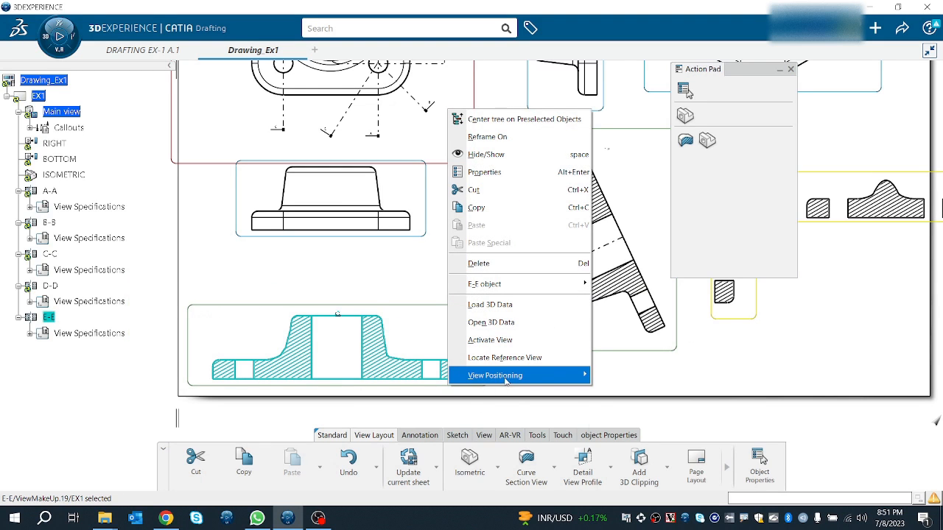
pyautogui.moveTo(507, 376)
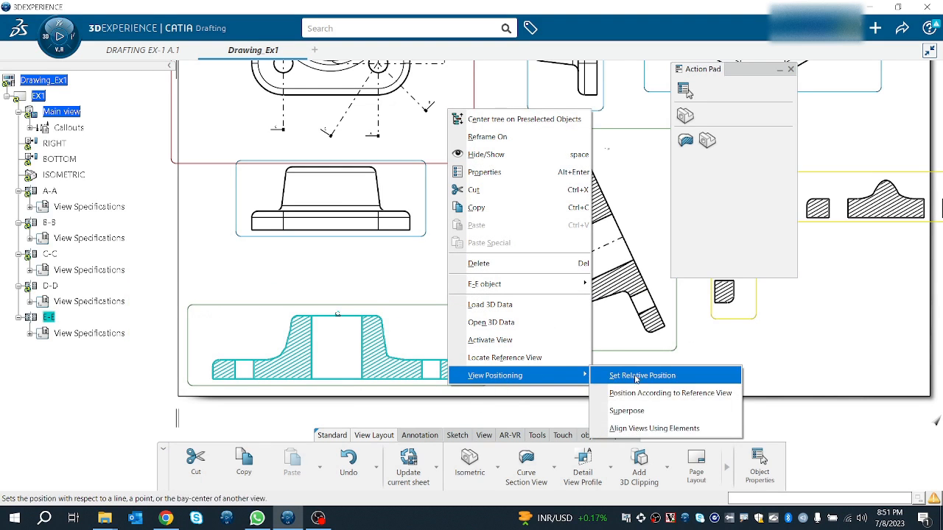
pyautogui.click(705, 400)
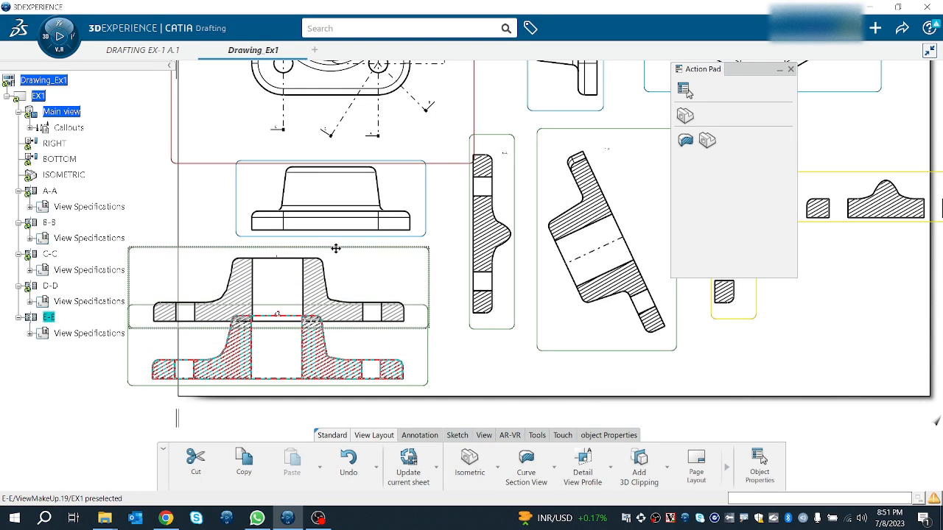
pyautogui.click(347, 266)
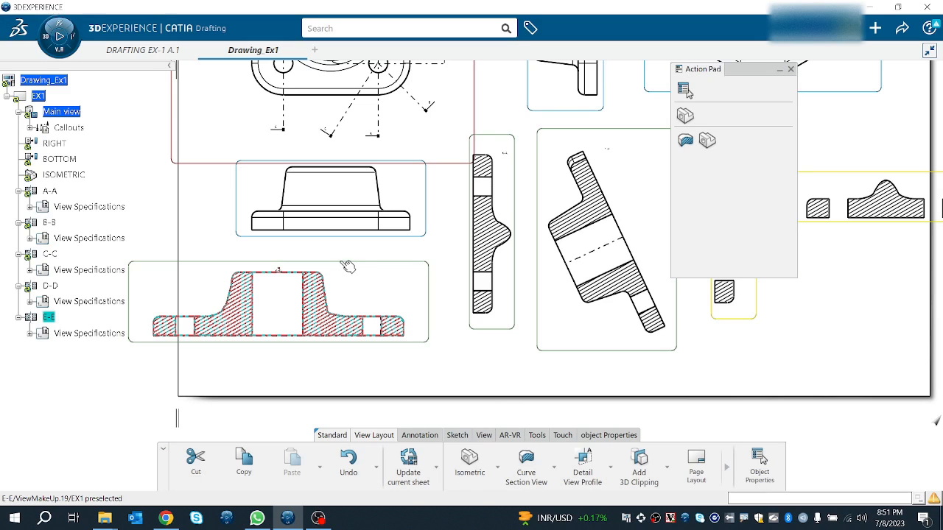
# Step: Make section E-E independent of its reference view, move it into the sheet's lower-left corner and update the current sheet
pyautogui.rightClick(341, 231)
pyautogui.moveTo(413, 496)
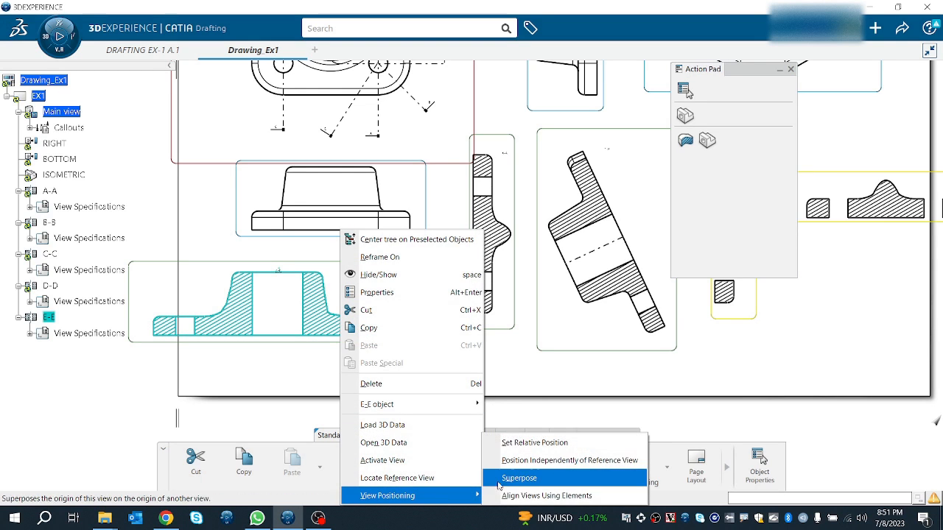
pyautogui.click(538, 460)
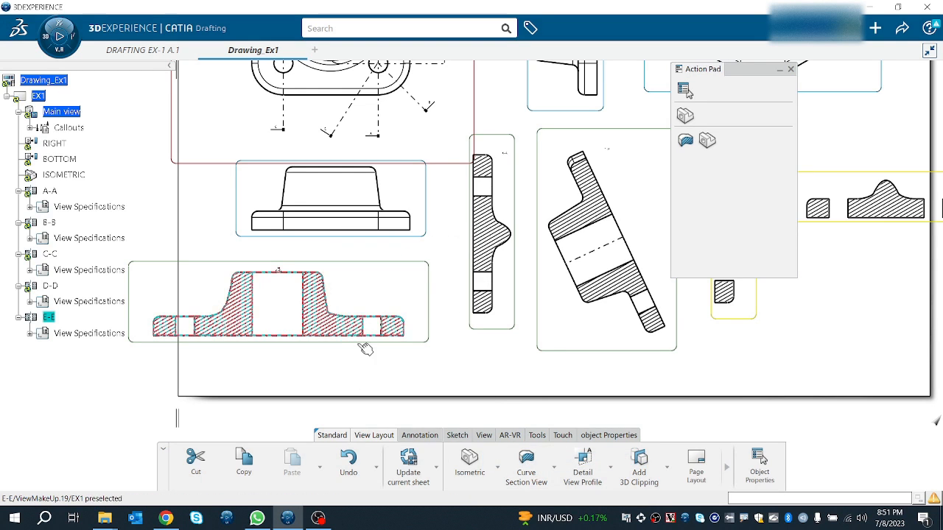
pyautogui.click(417, 390)
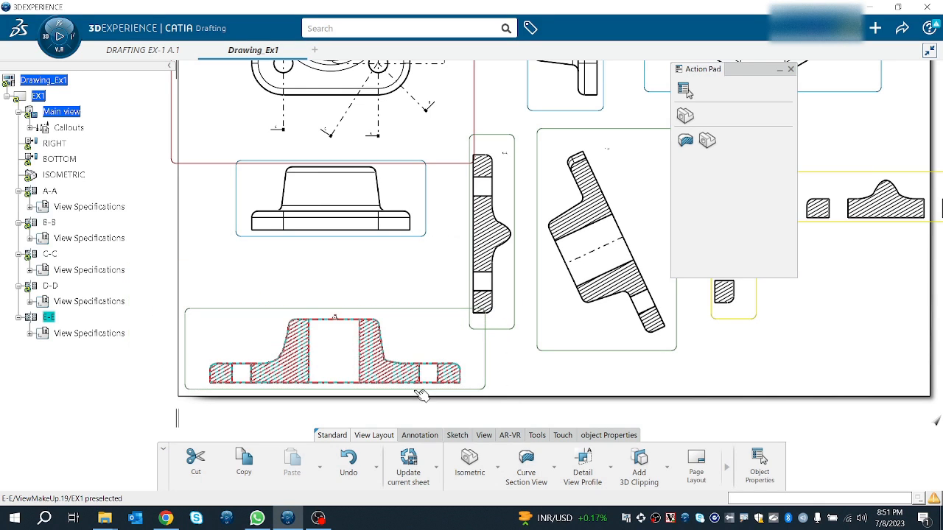
pyautogui.click(435, 465)
pyautogui.click(409, 468)
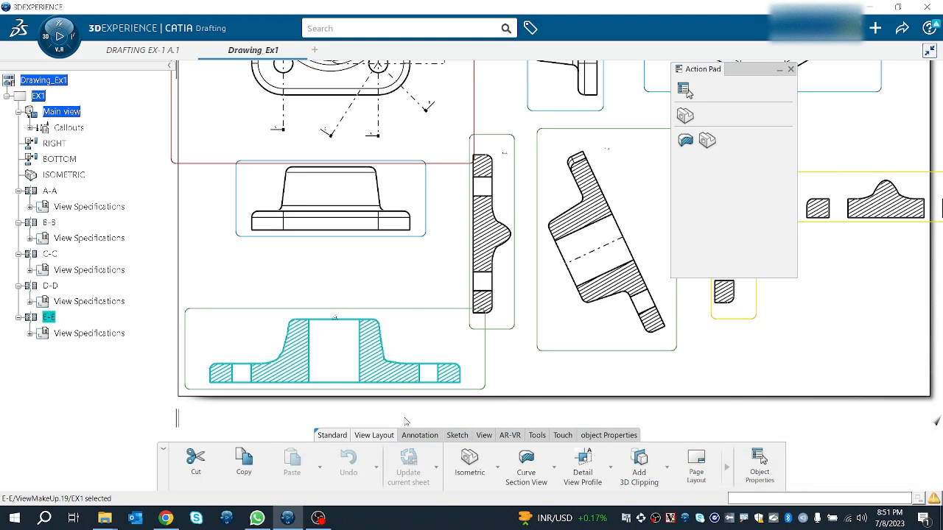
# Step: Delete all the section callouts drawn over the Main view
pyautogui.moveTo(374, 225)
pyautogui.keyDown('ctrl'); pyautogui.mouseDown(button='middle')
pyautogui.moveTo(371, 280)
pyautogui.moveTo(174, 325)
pyautogui.mouseUp(button='middle'); pyautogui.keyUp('ctrl')
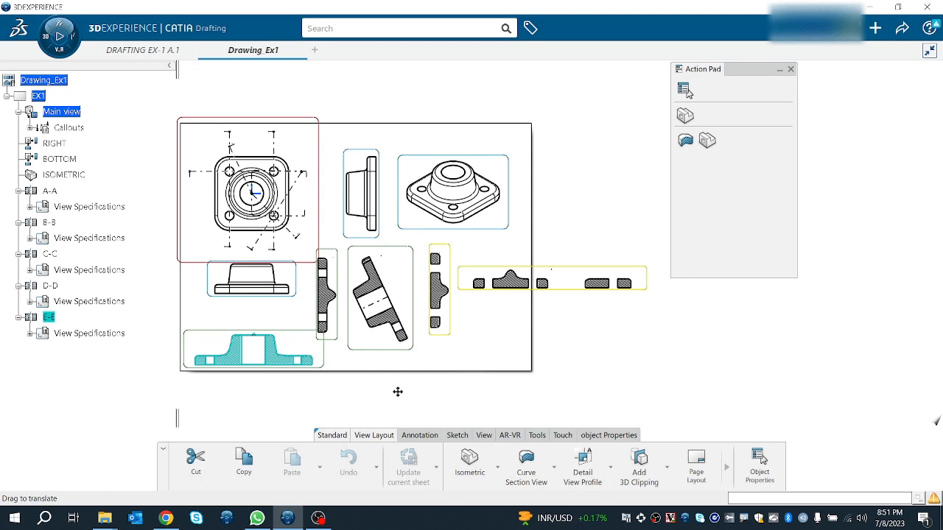
pyautogui.moveTo(398, 392)
pyautogui.mouseDown(button='middle')
pyautogui.moveTo(440, 347)
pyautogui.moveTo(541, 452)
pyautogui.mouseUp(button='middle')
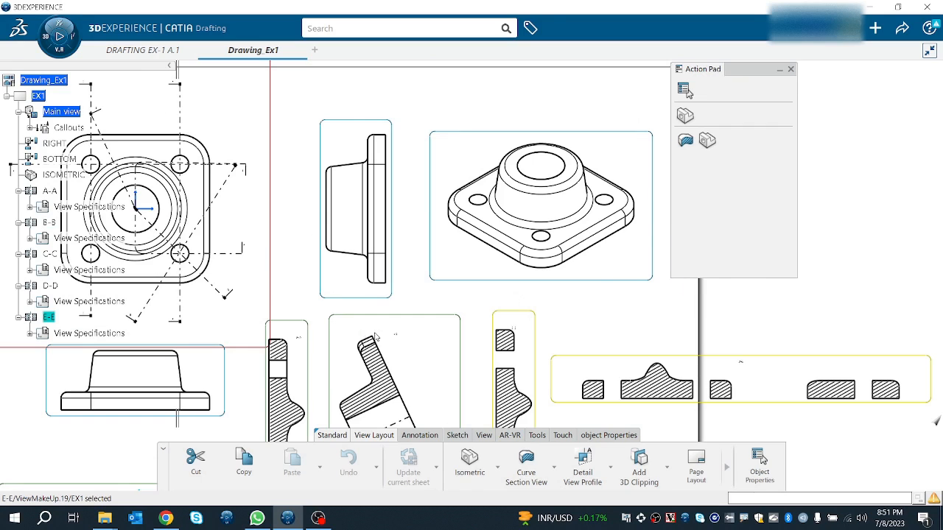
pyautogui.moveTo(186, 111); pyautogui.dragTo(357, 139, button='middle')
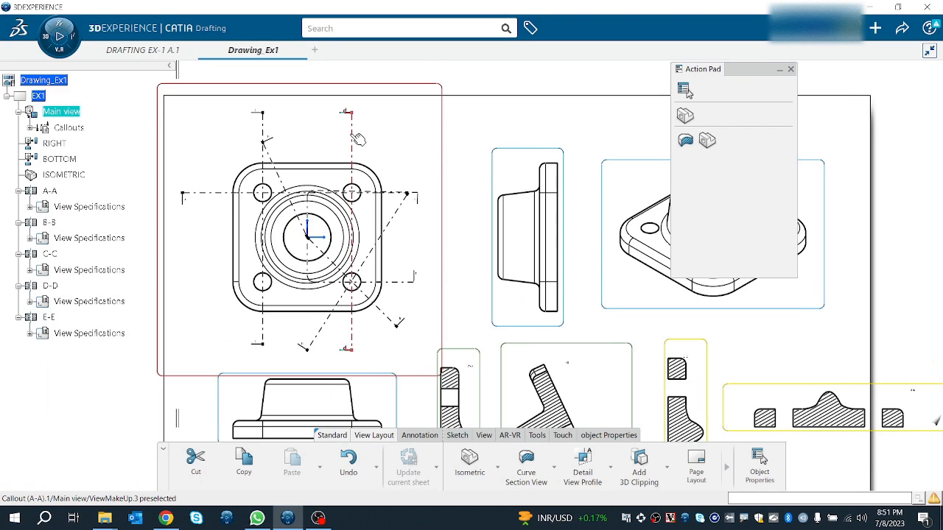
pyautogui.click(409, 208)
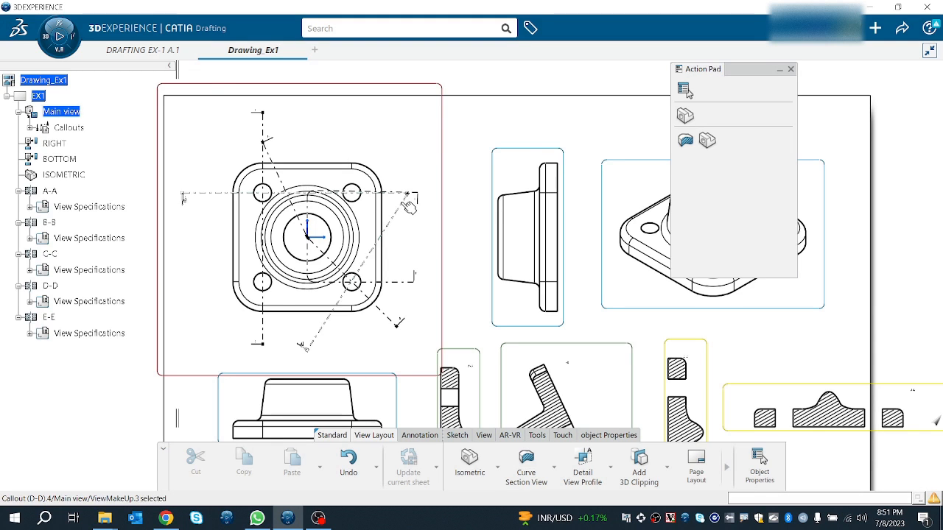
pyautogui.press('Delete')
pyautogui.click(414, 199)
pyautogui.press('Delete')
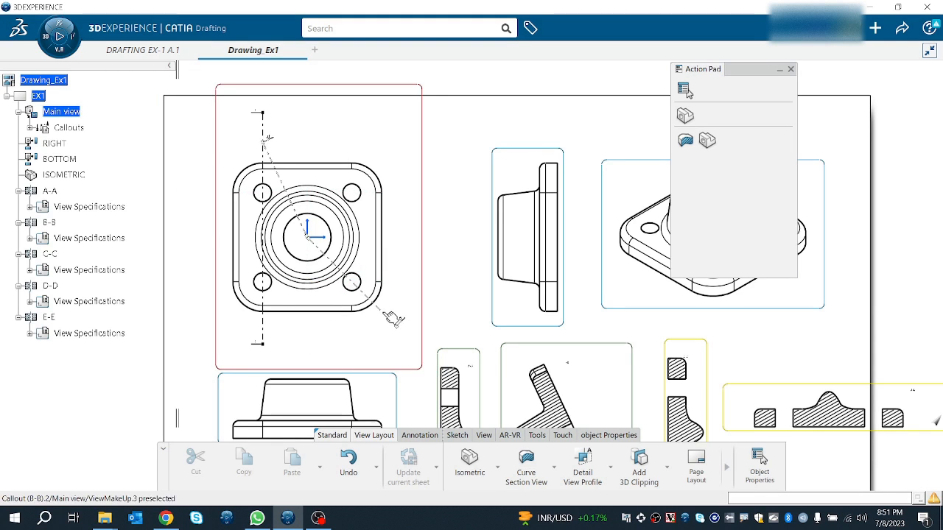
pyautogui.click(393, 318)
pyautogui.press('Delete')
pyautogui.click(262, 296)
pyautogui.press('Delete')
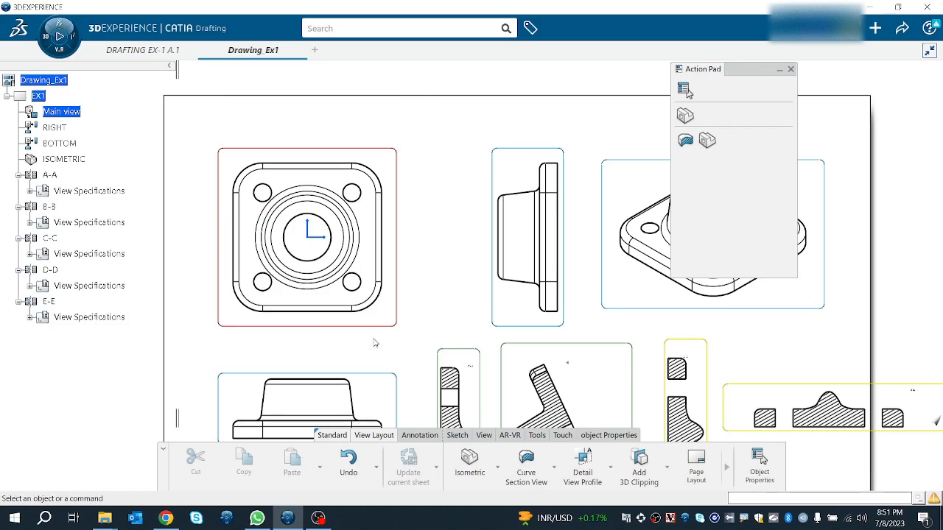
pyautogui.moveTo(373, 339)
pyautogui.mouseDown(button='middle')
pyautogui.moveTo(312, 210)
pyautogui.moveTo(334, 276)
pyautogui.moveTo(339, 335)
pyautogui.mouseUp(button='middle')
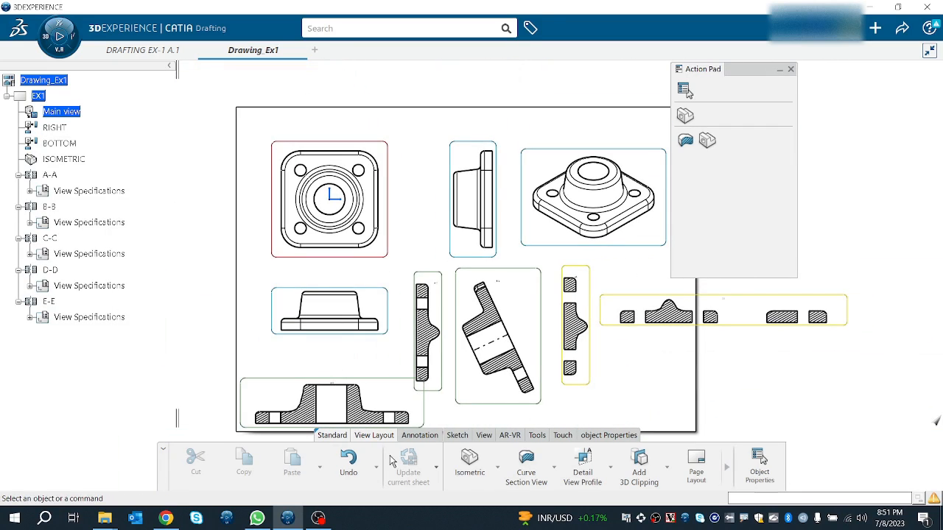
pyautogui.rightClick(47, 103)
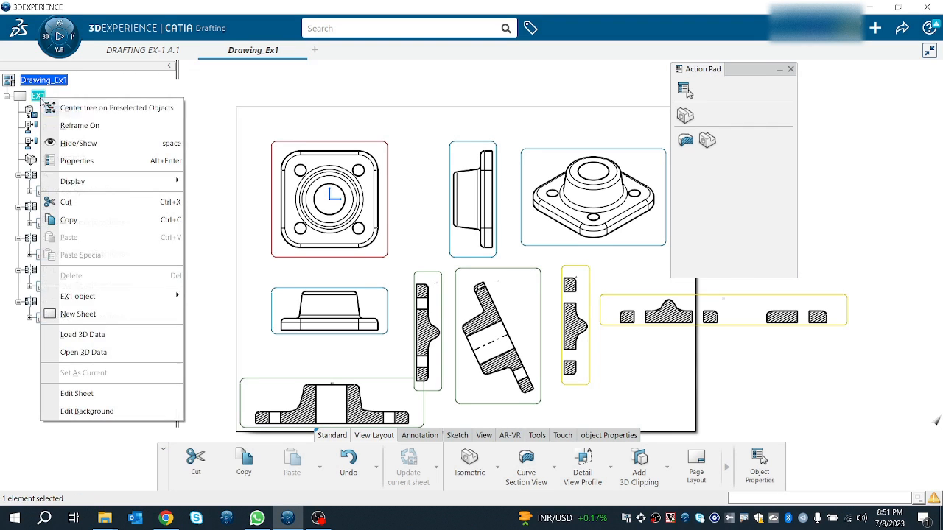
pyautogui.click(207, 357)
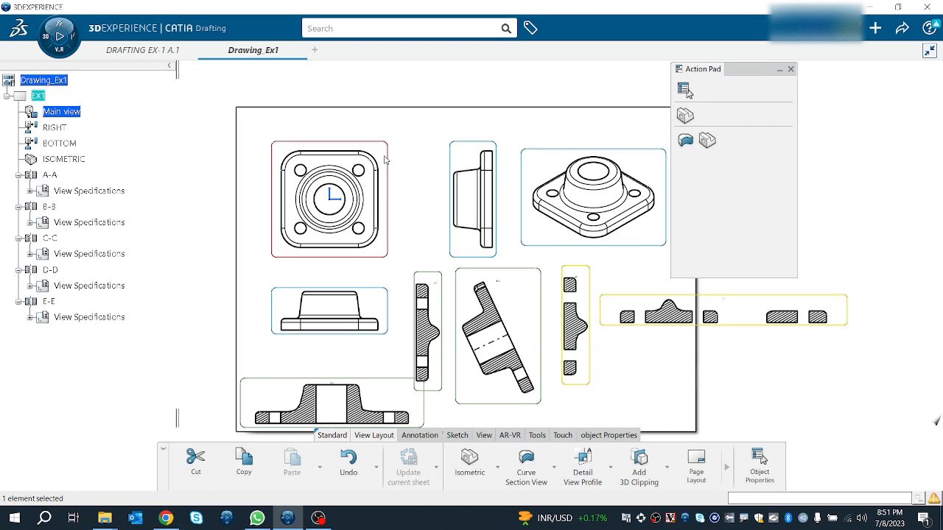
pyautogui.moveTo(384, 159); pyautogui.dragTo(313, 175, button='middle')
pyautogui.click(574, 460)
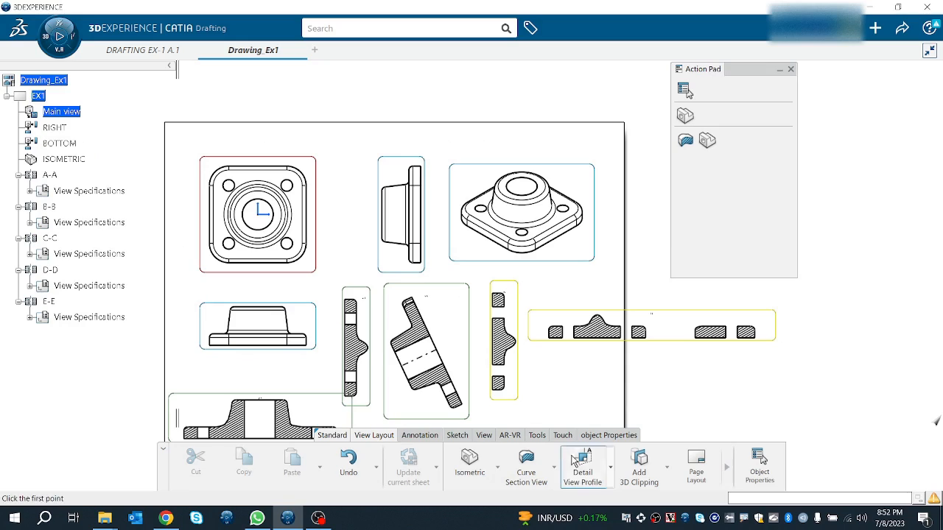
pyautogui.keyDown('ctrl'); pyautogui.moveTo(275, 214); pyautogui.dragTo(277, 159, button='middle'); pyautogui.keyUp('ctrl')
pyautogui.moveTo(269, 180); pyautogui.dragTo(443, 303, button='middle')
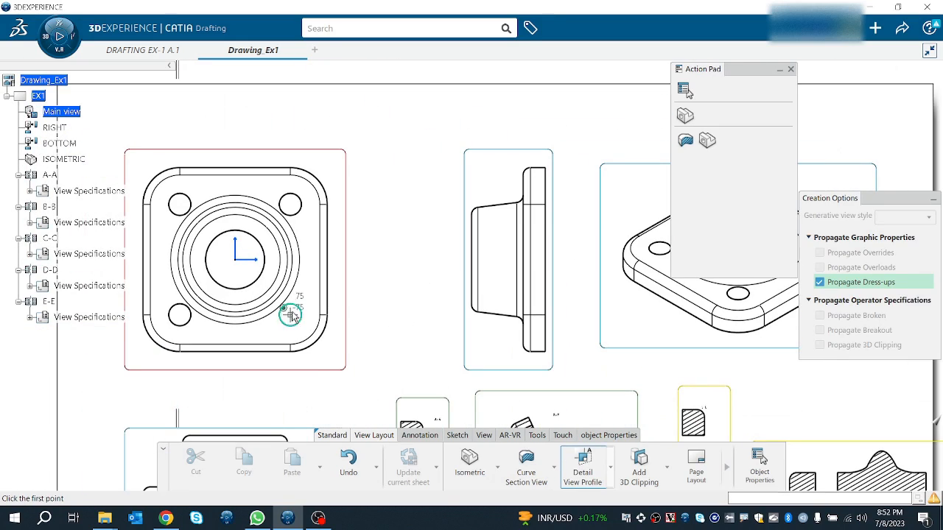
pyautogui.click(310, 338)
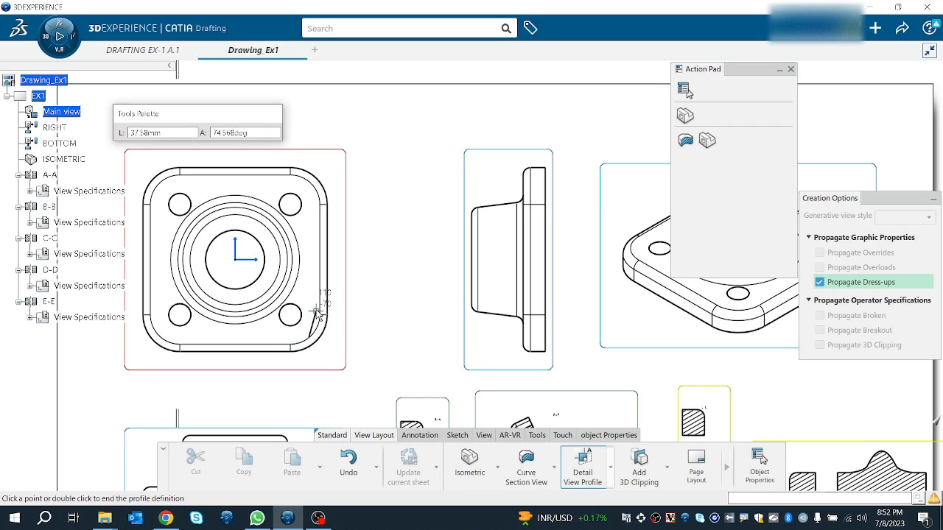
# Step: Create a circular detail view around the Main view's lower-right corner hole, placed below the long aligned section cut near the sheet's lower-right corner
pyautogui.click(611, 467)
pyautogui.click(598, 407)
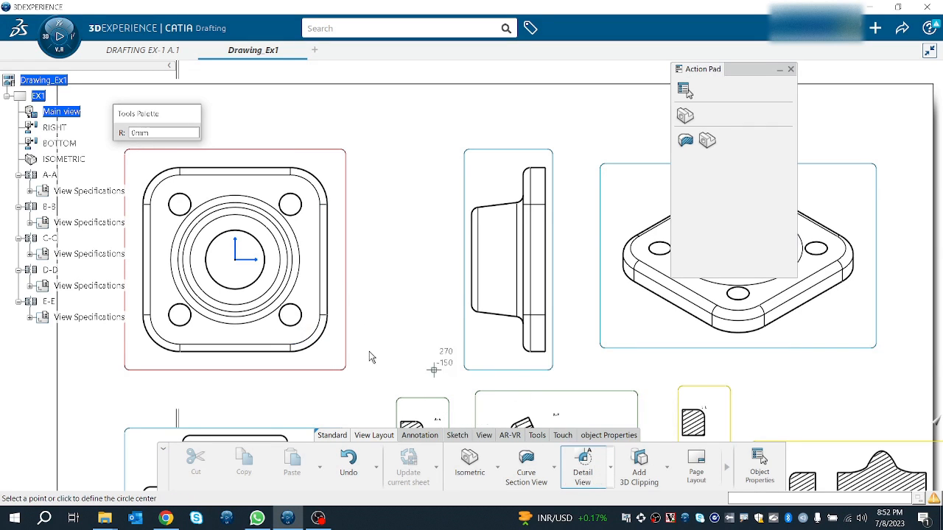
pyautogui.click(313, 333)
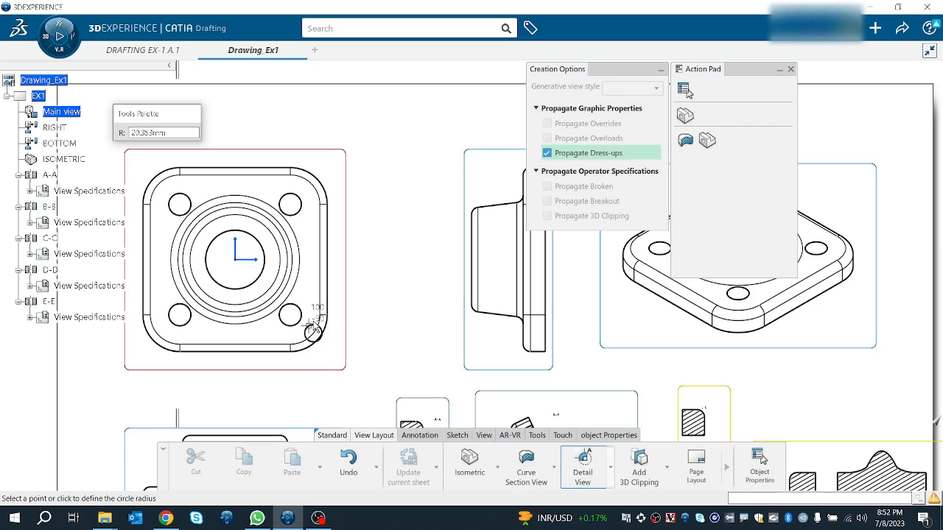
pyautogui.click(340, 298)
pyautogui.scroll(-5, 456, 276)
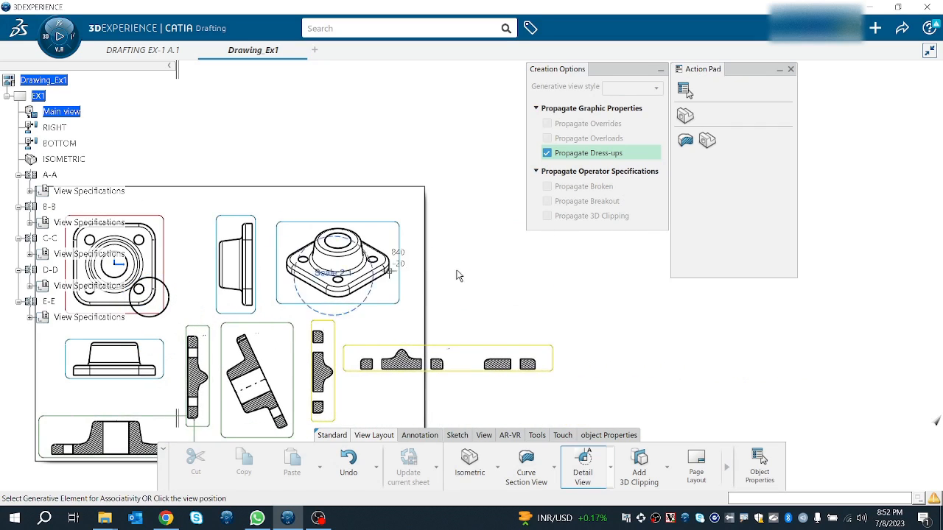
pyautogui.moveTo(480, 381); pyautogui.dragTo(361, 145, button='middle')
pyautogui.click(383, 184)
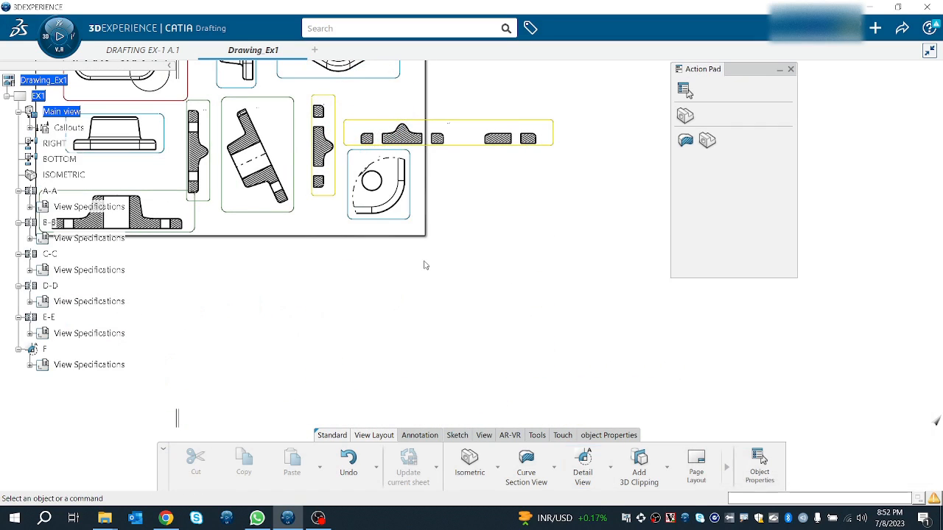
pyautogui.keyDown('ctrl'); pyautogui.moveTo(389, 259); pyautogui.dragTo(423, 207, button='middle'); pyautogui.keyUp('ctrl')
pyautogui.moveTo(424, 208); pyautogui.dragTo(543, 393, button='middle')
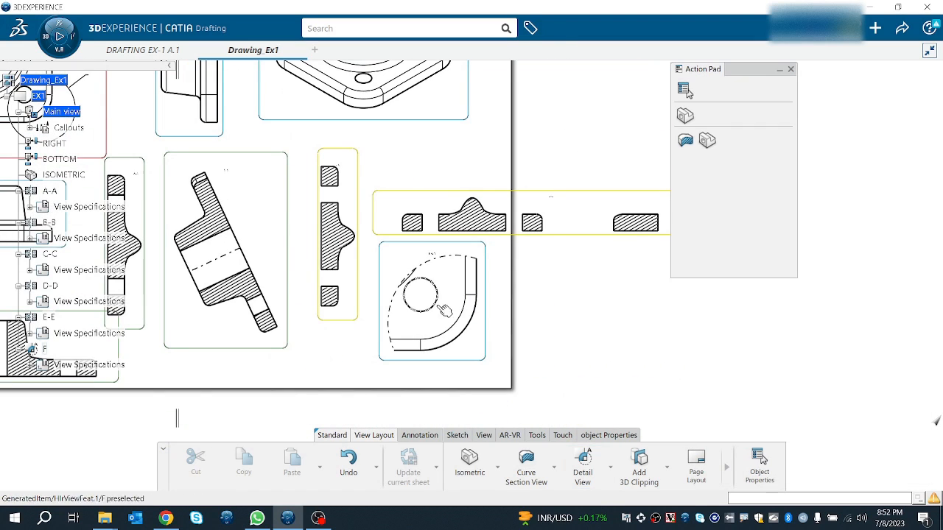
pyautogui.moveTo(306, 280)
pyautogui.mouseDown(button='middle')
pyautogui.moveTo(378, 349)
pyautogui.moveTo(557, 434)
pyautogui.mouseUp(button='middle')
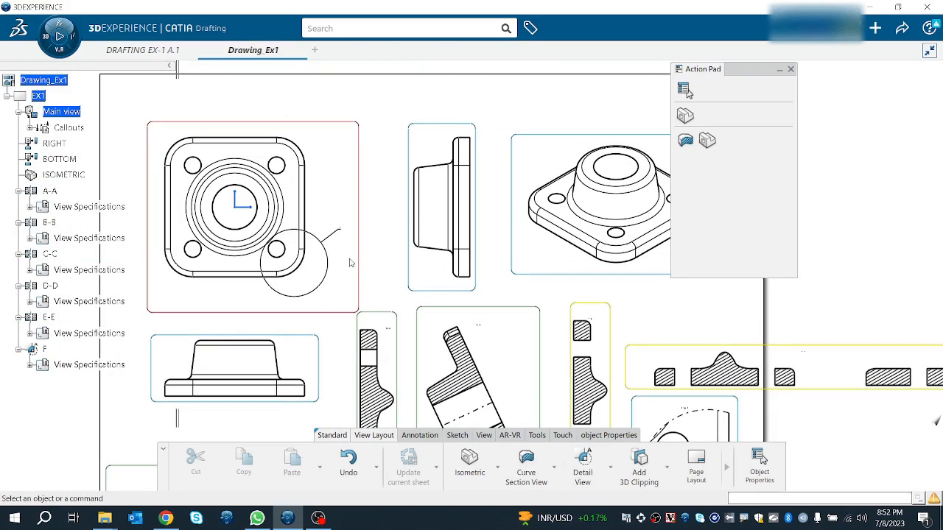
pyautogui.moveTo(517, 391); pyautogui.dragTo(190, 228, button='middle')
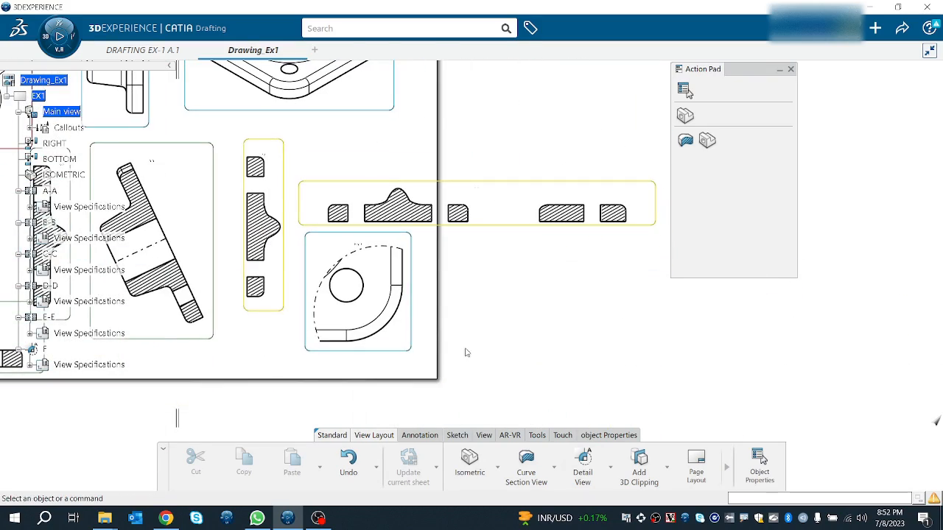
# Step: Create a profile detail view from a triangle over the Main view's upper-left quarter, placed outside the sheet's upper-left corner
pyautogui.click(607, 465)
pyautogui.click(604, 431)
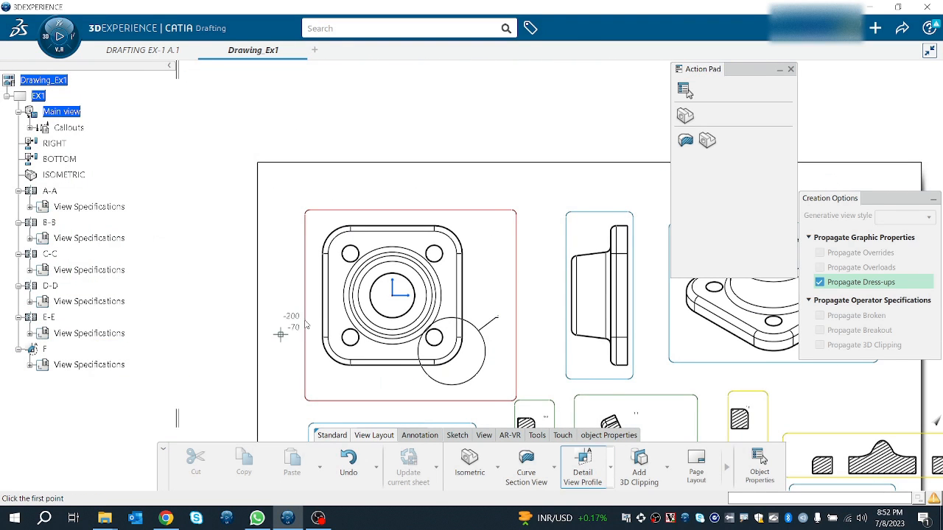
pyautogui.click(275, 296)
pyautogui.click(378, 295)
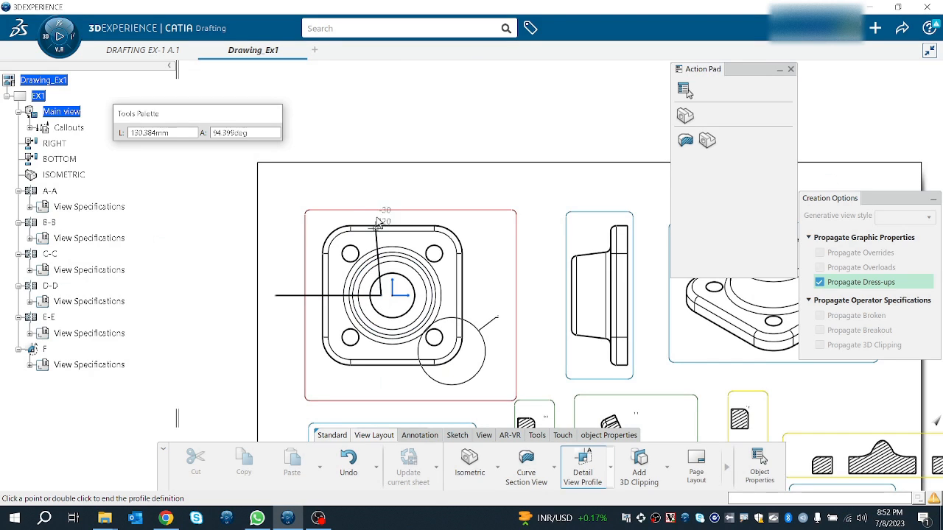
pyautogui.click(376, 185)
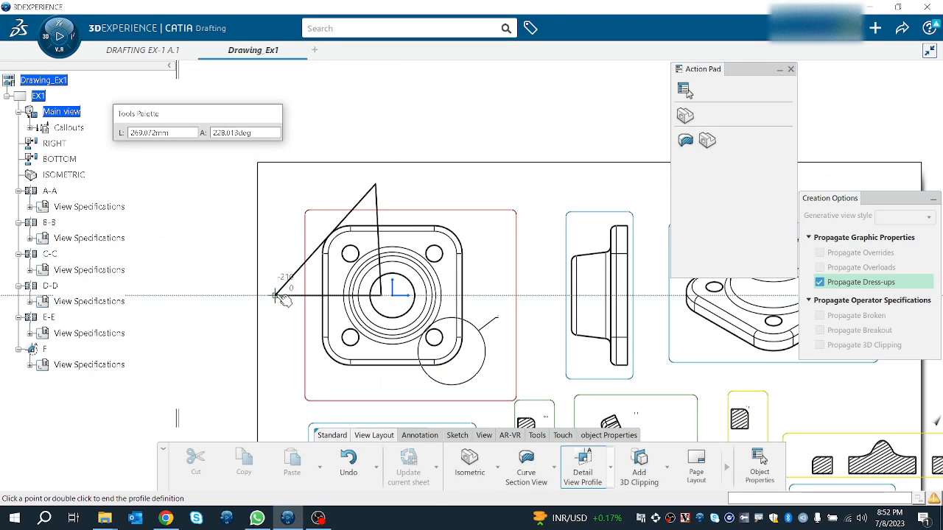
pyautogui.click(276, 296)
pyautogui.click(190, 179)
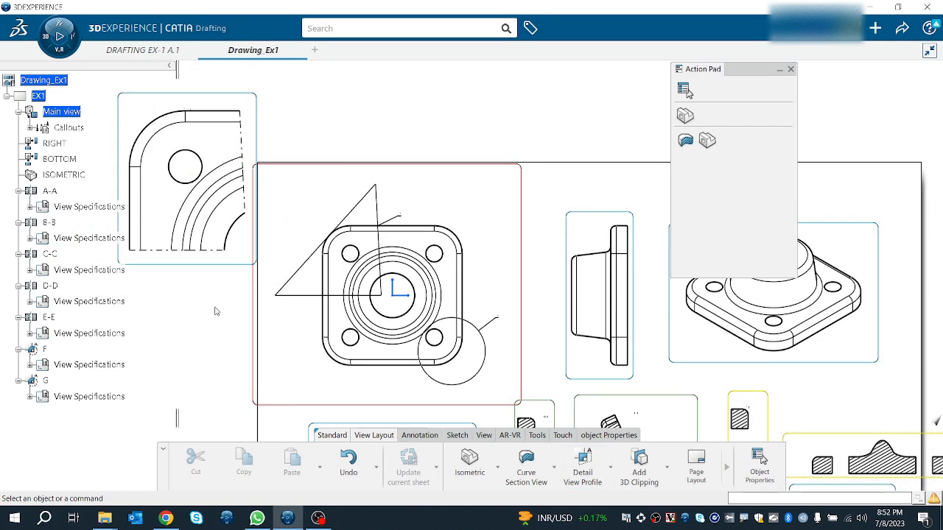
pyautogui.moveTo(215, 306); pyautogui.dragTo(204, 297, button='middle')
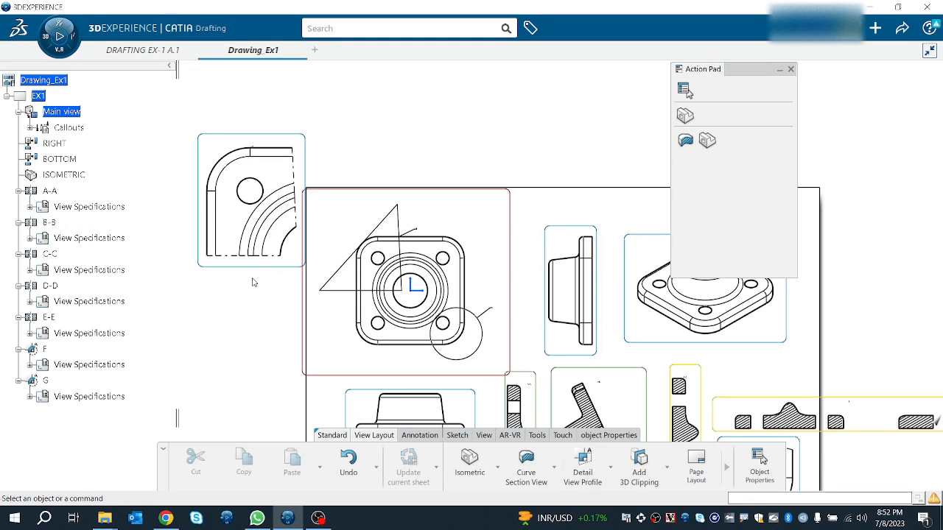
pyautogui.moveTo(535, 349); pyautogui.dragTo(414, 332, button='middle')
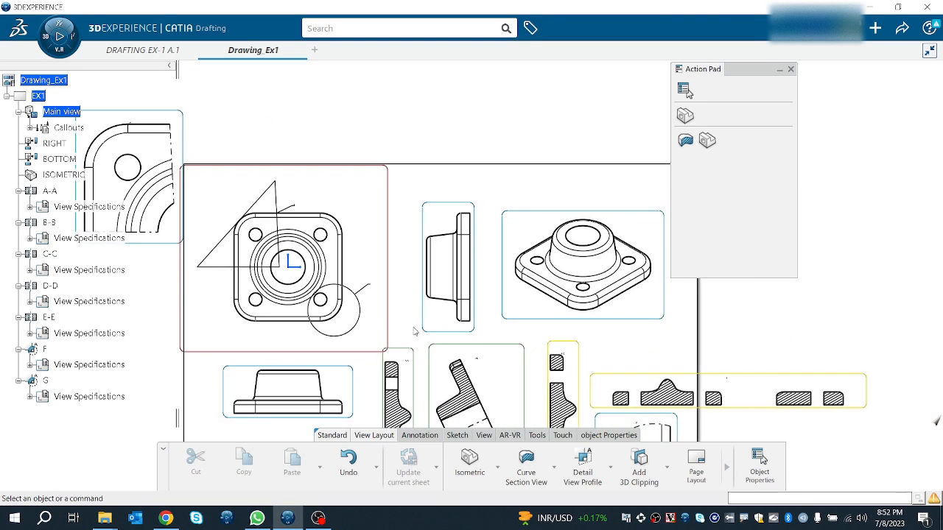
pyautogui.click(667, 470)
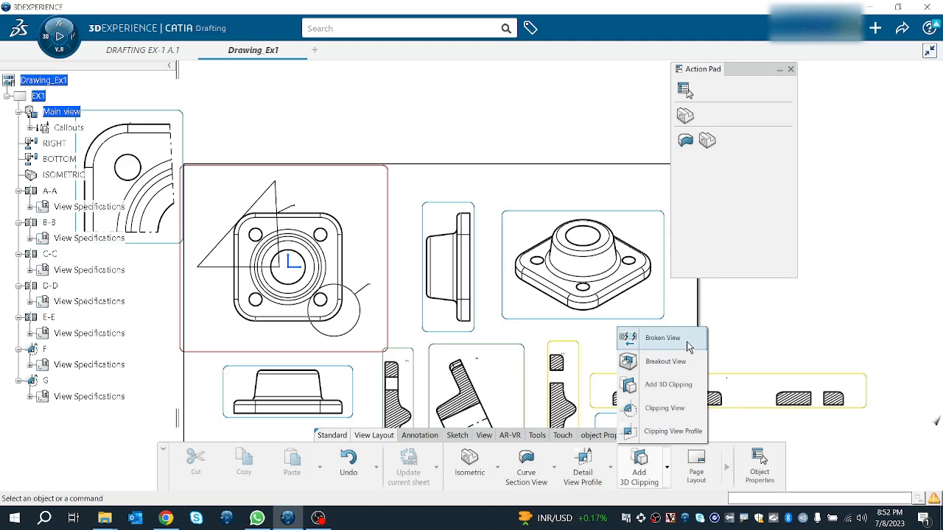
pyautogui.click(663, 339)
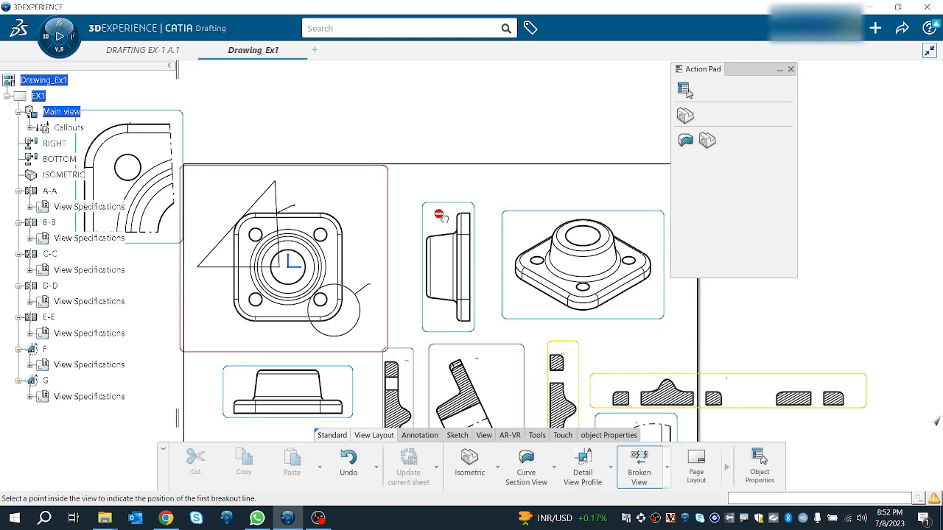
pyautogui.press('Escape')
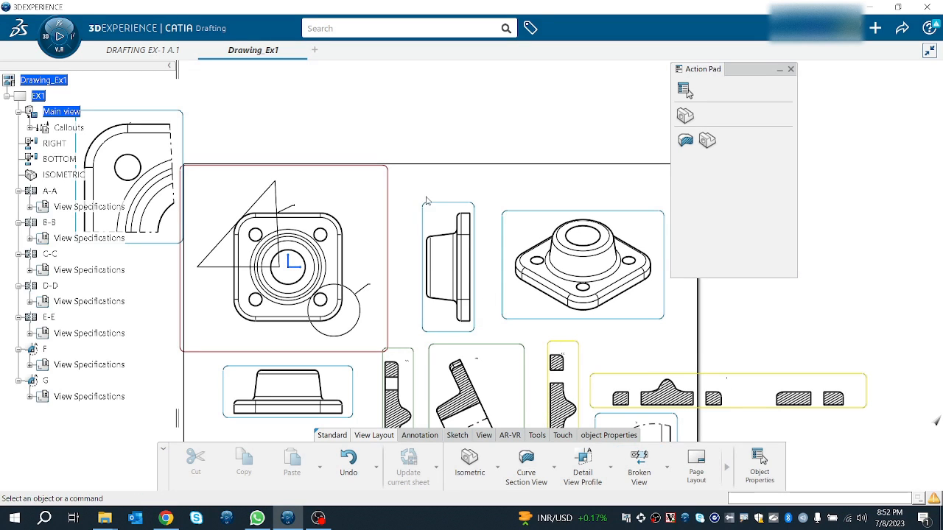
pyautogui.click(638, 464)
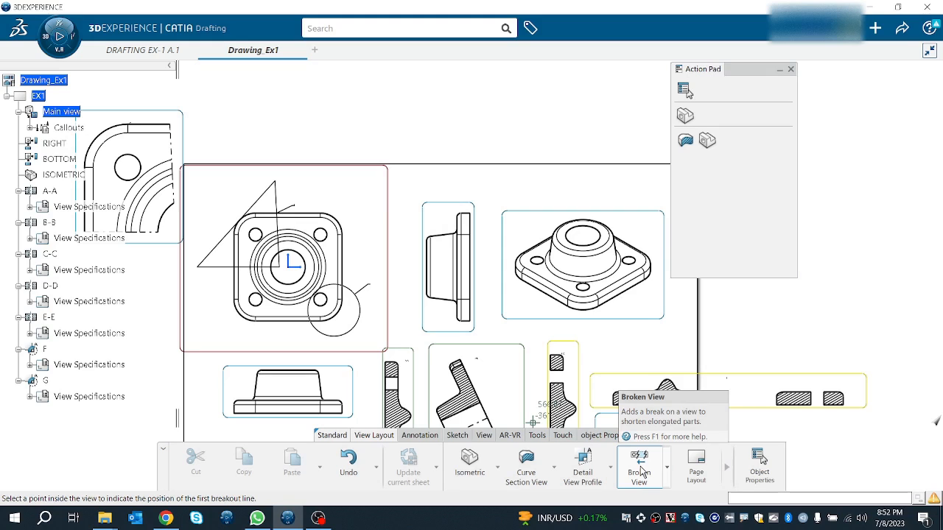
pyautogui.click(640, 473)
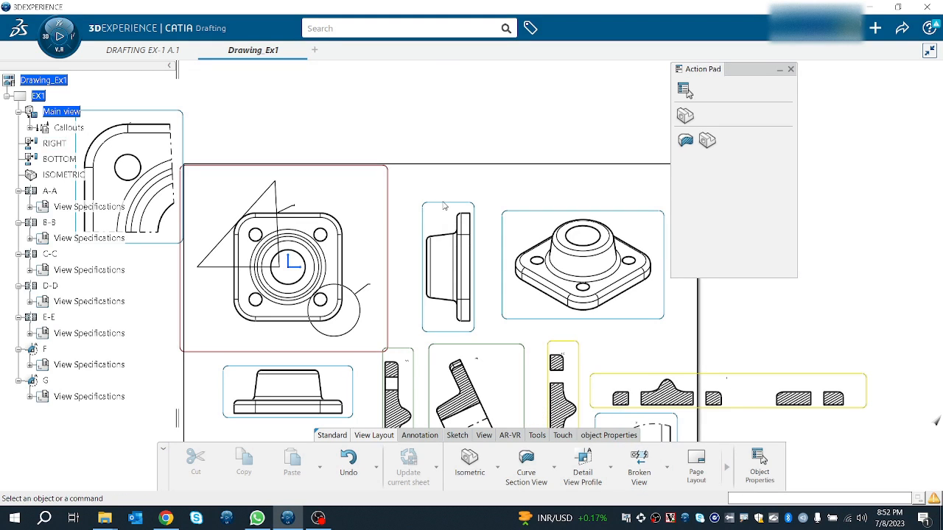
# Step: Activate the RIGHT view and create a broken view with two horizontal breakout lines across the flange's upper end
pyautogui.click(444, 206)
pyautogui.scroll(5, 464, 251)
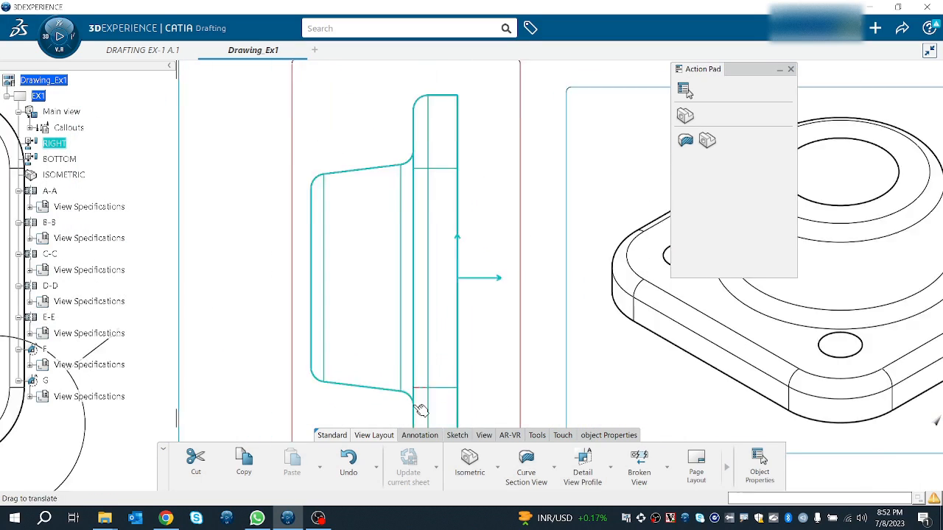
pyautogui.moveTo(420, 411); pyautogui.dragTo(409, 469, button='middle')
pyautogui.click(639, 472)
pyautogui.click(360, 172)
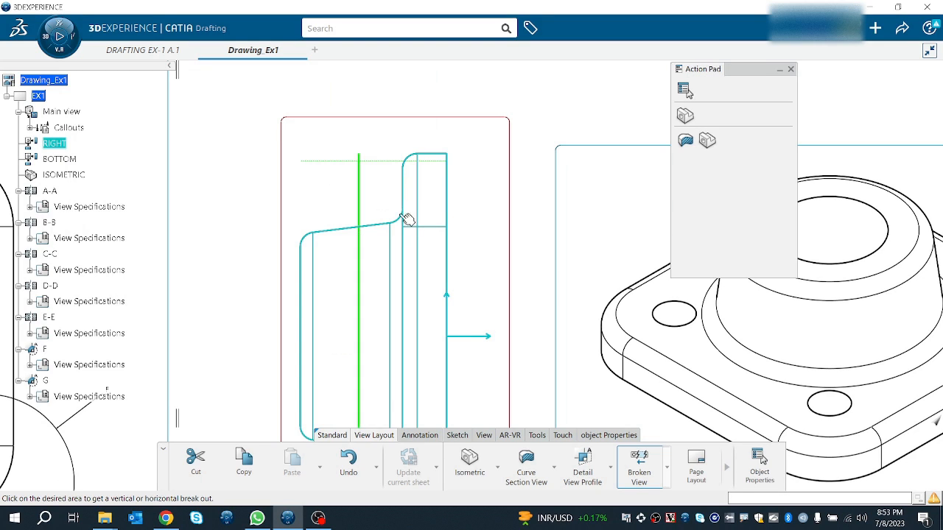
pyautogui.click(454, 205)
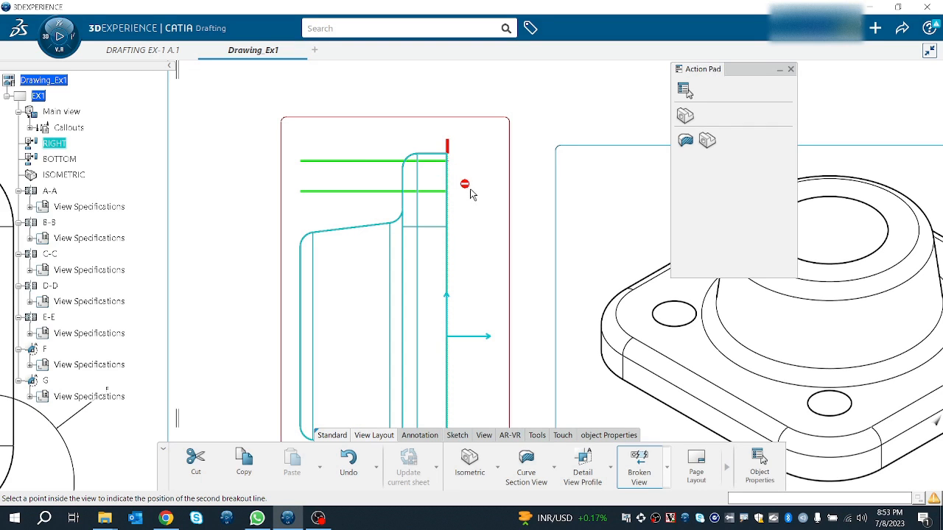
pyautogui.click(379, 175)
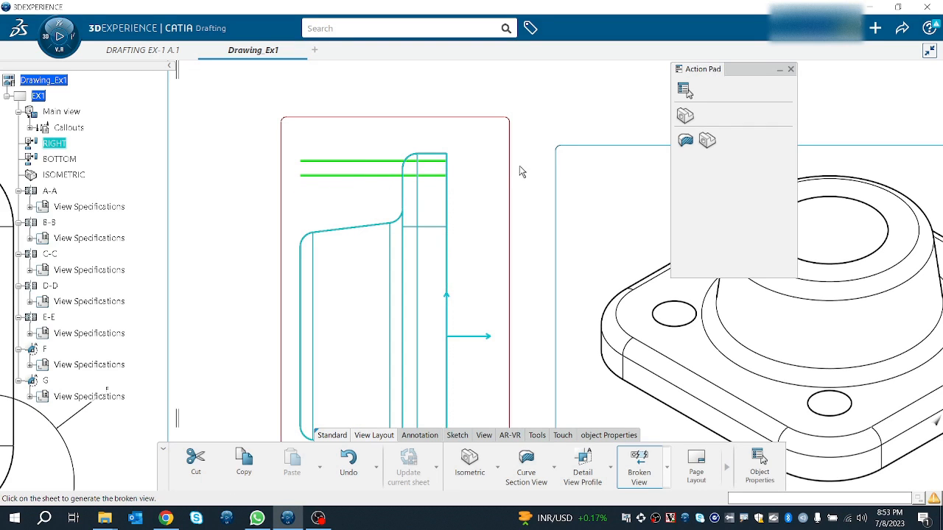
pyautogui.click(478, 167)
pyautogui.moveTo(467, 191)
pyautogui.keyDown('ctrl'); pyautogui.mouseDown(button='middle')
pyautogui.moveTo(476, 158)
pyautogui.moveTo(466, 319)
pyautogui.mouseUp(button='middle'); pyautogui.keyUp('ctrl')
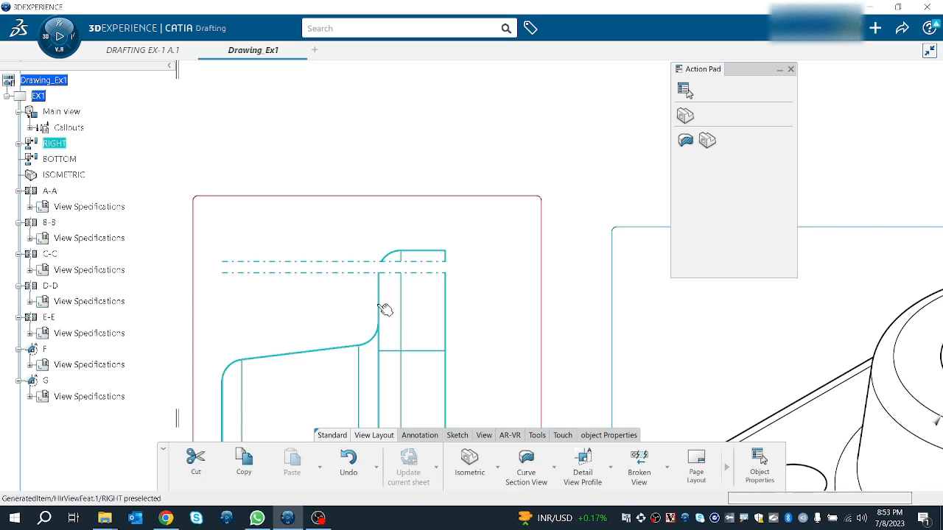
pyautogui.keyDown('ctrl'); pyautogui.moveTo(385, 303); pyautogui.dragTo(386, 340, button='middle'); pyautogui.keyUp('ctrl')
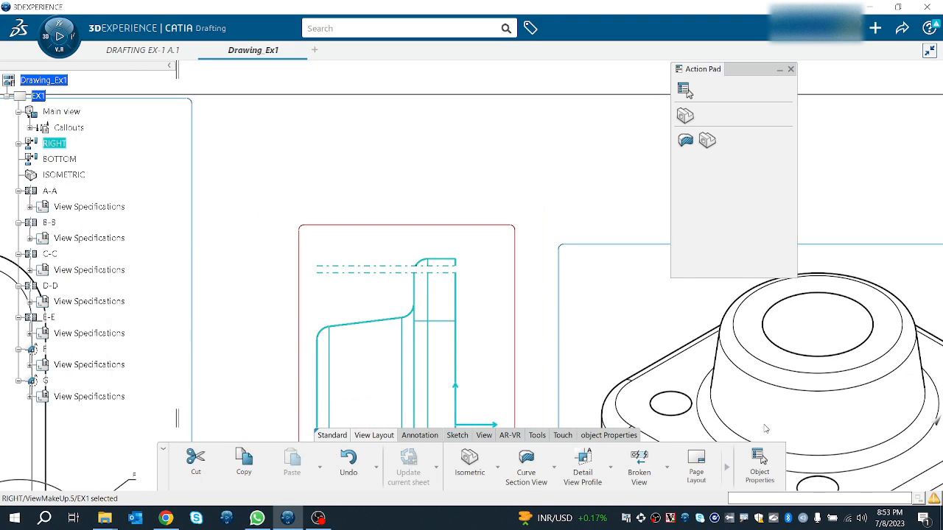
# Step: Try to create a breakout view in the RIGHT view from a rectangle about 30 by 25 mm on the flange's lower end
pyautogui.click(667, 468)
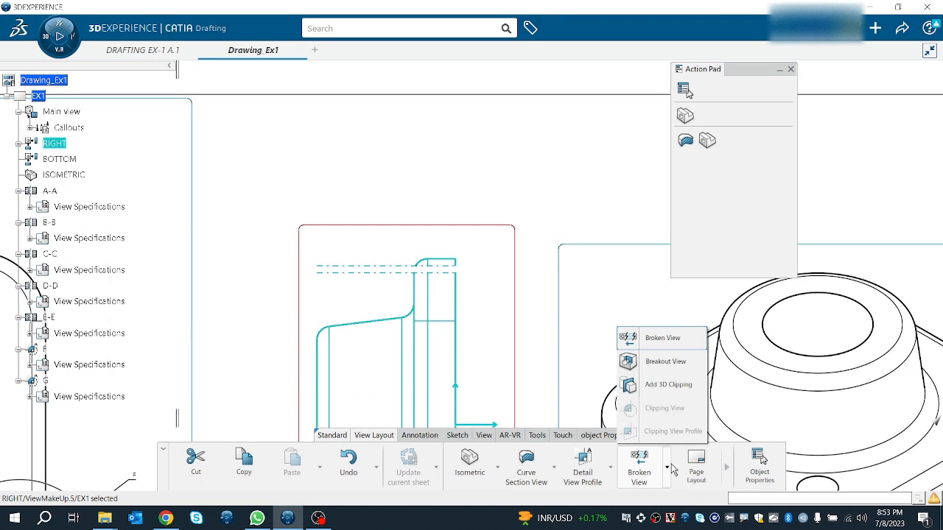
pyautogui.click(658, 369)
pyautogui.click(658, 369)
pyautogui.moveTo(0, 0); pyautogui.dragTo(0, 0)
pyautogui.moveTo(473, 352); pyautogui.dragTo(298, 213, button='middle')
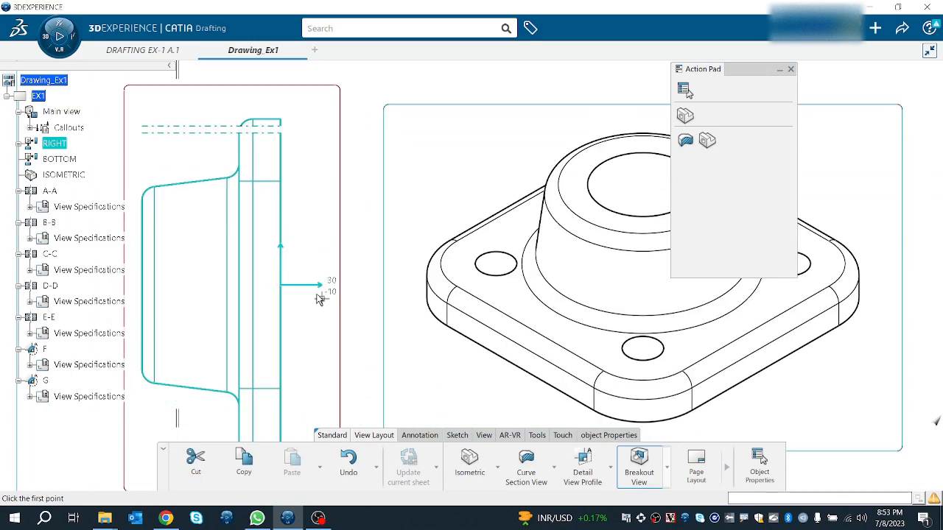
pyautogui.moveTo(322, 276); pyautogui.dragTo(393, 179, button='middle')
pyautogui.moveTo(350, 338); pyautogui.dragTo(393, 223, button='middle')
pyautogui.moveTo(663, 96)
pyautogui.mouseDown(button='middle')
pyautogui.moveTo(428, 304)
pyautogui.moveTo(371, 265)
pyautogui.moveTo(361, 220)
pyautogui.mouseUp(button='middle')
pyautogui.moveTo(295, 273)
pyautogui.mouseDown(button='middle')
pyautogui.moveTo(345, 265)
pyautogui.moveTo(574, 161)
pyautogui.mouseUp(button='middle')
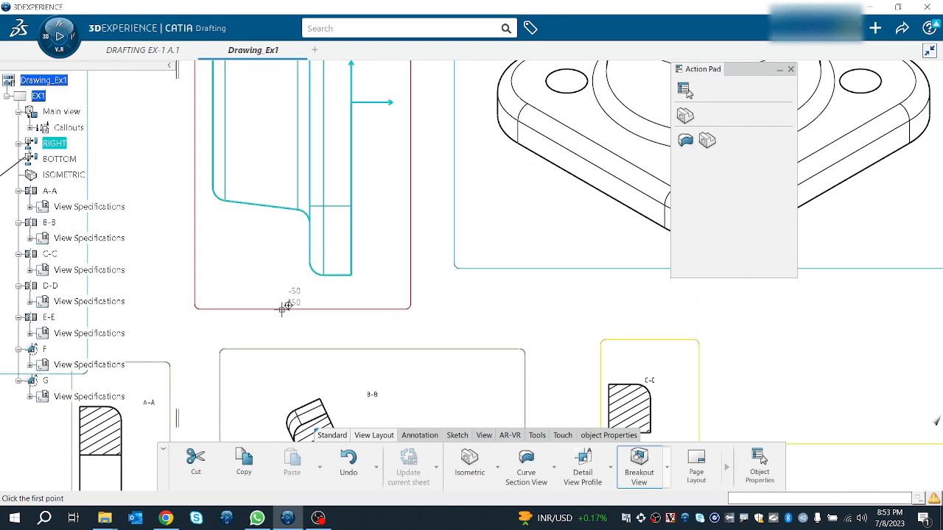
pyautogui.click(311, 241)
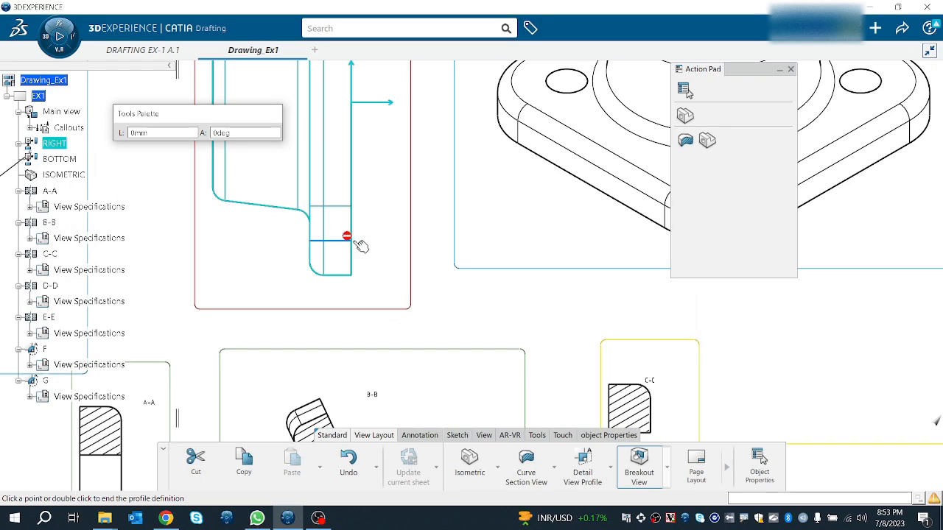
pyautogui.click(352, 241)
pyautogui.click(351, 275)
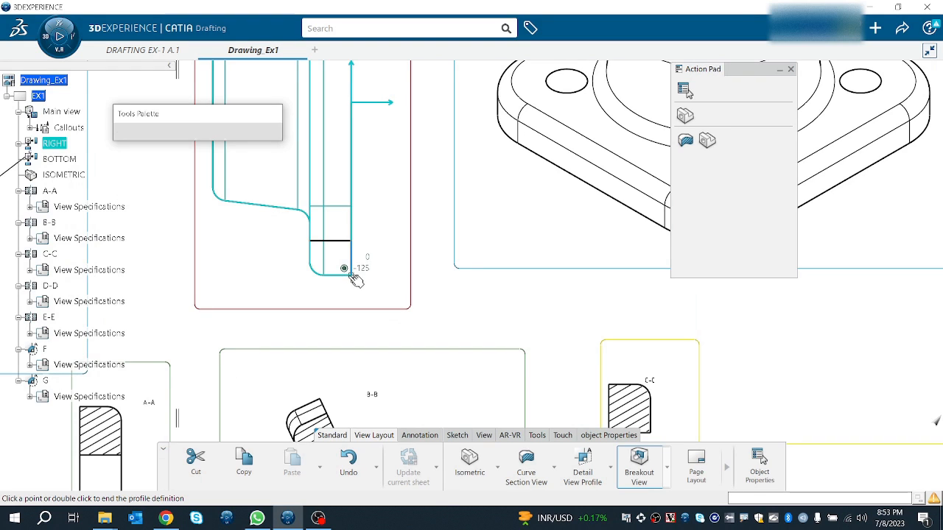
pyautogui.click(311, 275)
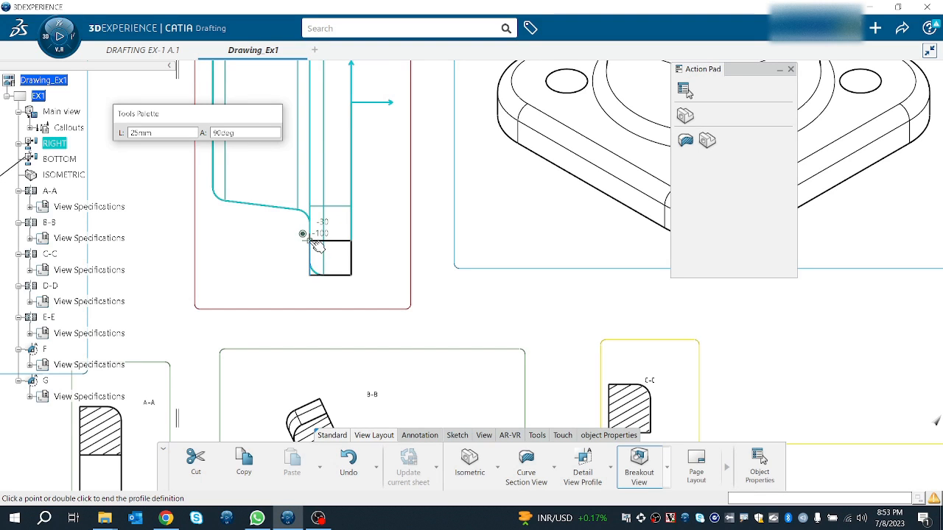
pyautogui.click(313, 242)
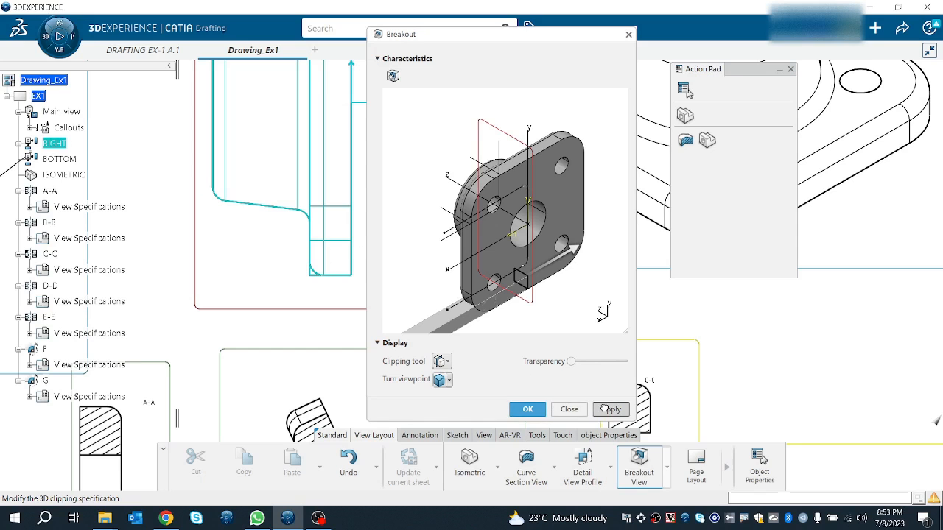
pyautogui.click(554, 413)
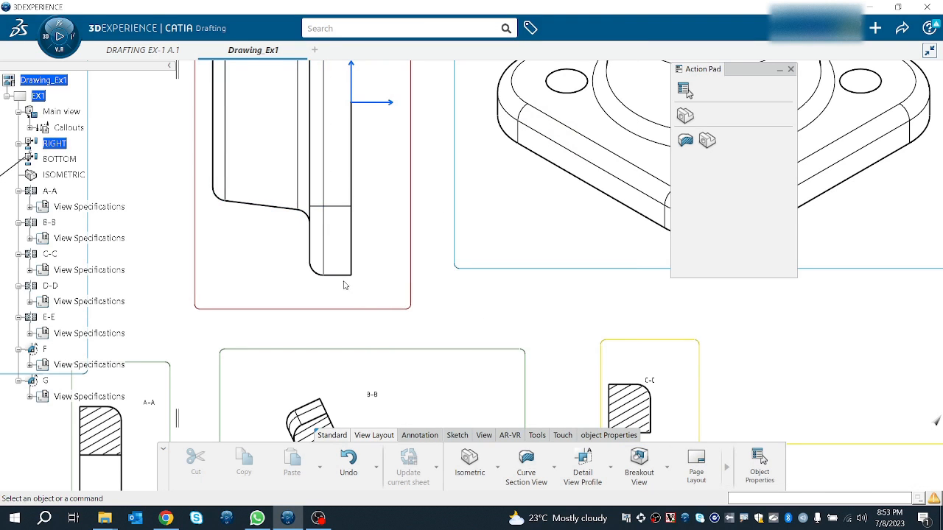
# Step: Sketch a breakout profile about 70 by 40 mm as a rectangle enclosing the lower end of the RIGHT view's flange
pyautogui.scroll(-6, 343, 286)
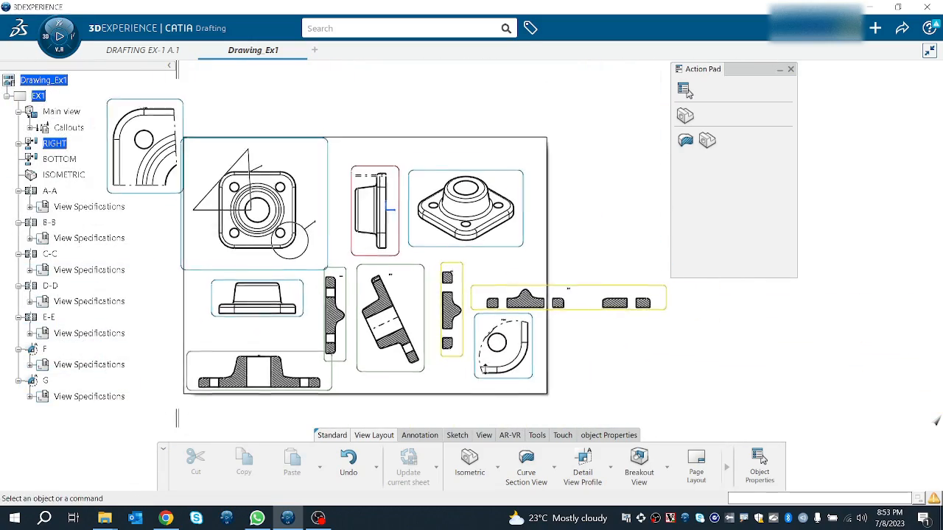
pyautogui.keyDown('ctrl'); pyautogui.moveTo(485, 368); pyautogui.dragTo(483, 377, button='middle'); pyautogui.keyUp('ctrl')
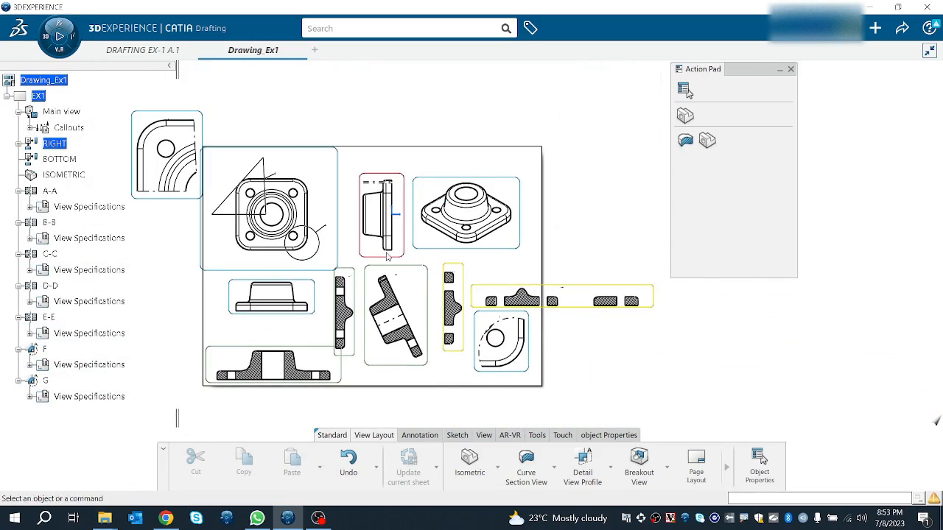
pyautogui.scroll(7, 386, 256)
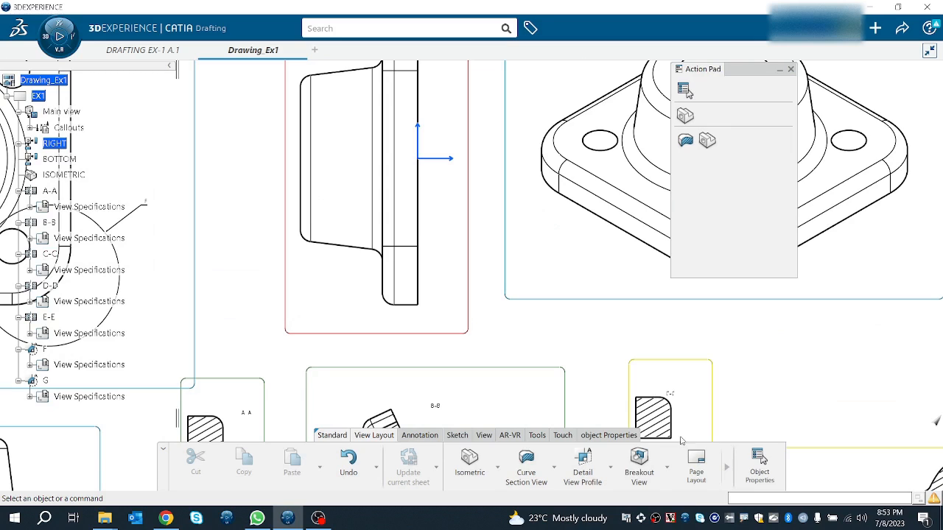
pyautogui.click(639, 462)
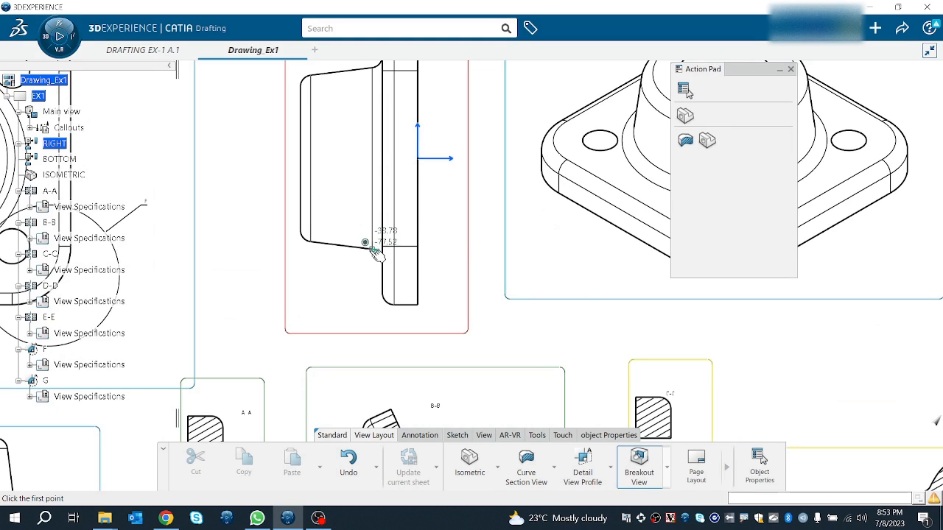
pyautogui.click(359, 276)
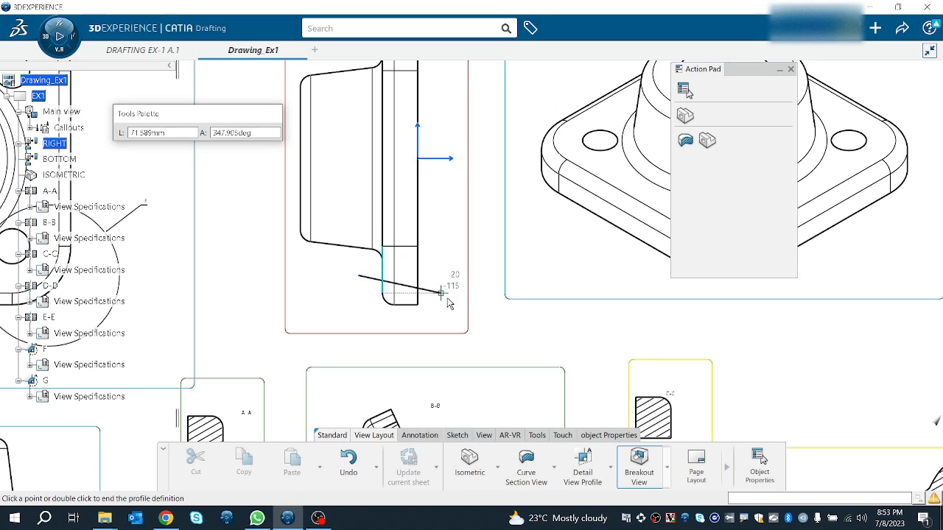
pyautogui.click(441, 277)
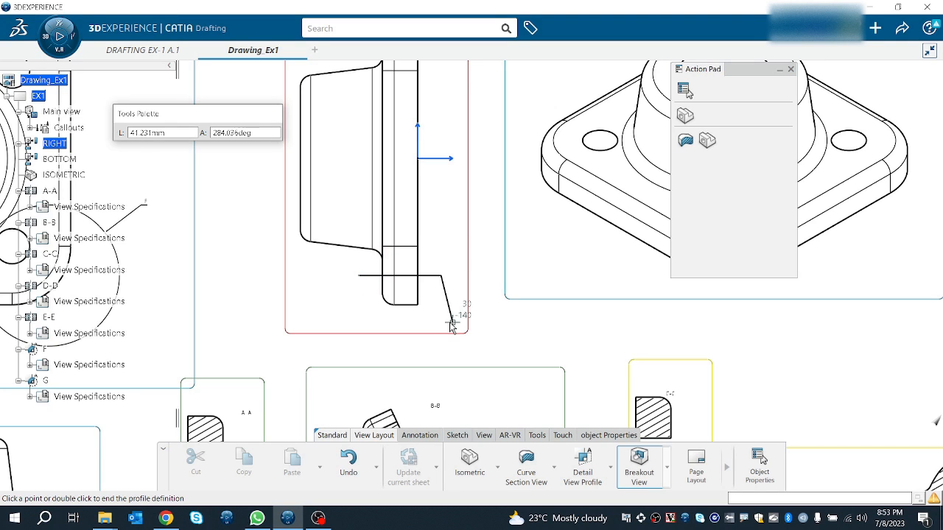
pyautogui.click(441, 322)
pyautogui.click(357, 321)
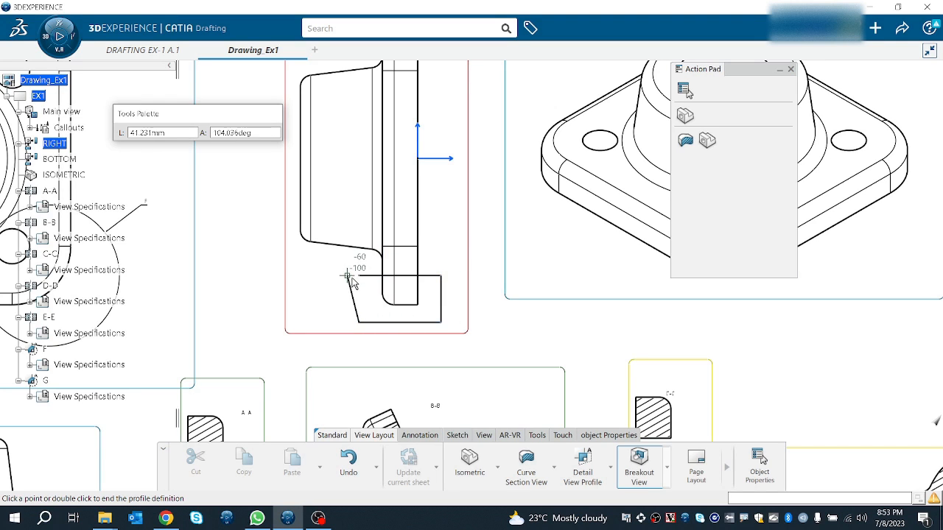
pyautogui.click(359, 276)
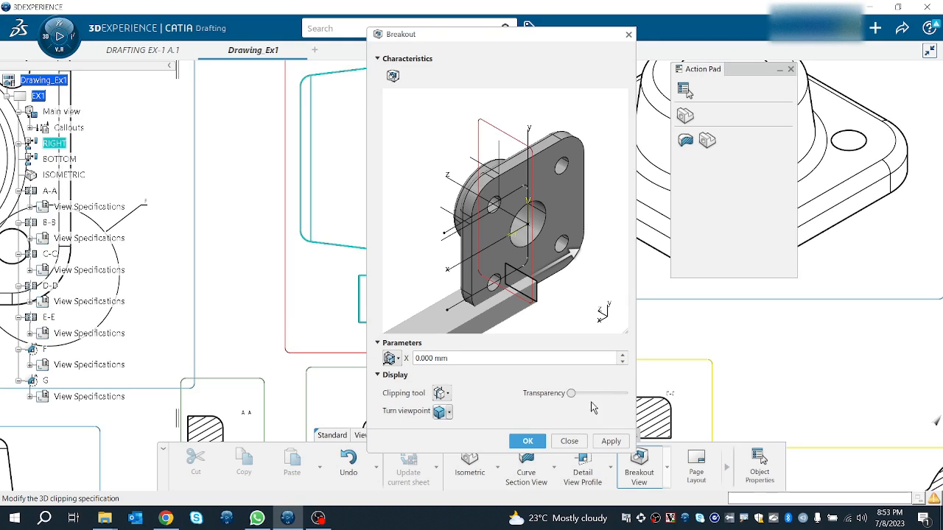
# Step: Shift the breakout's clipping plane to X -7.675 mm and apply the breakout to the RIGHT view
pyautogui.click(449, 411)
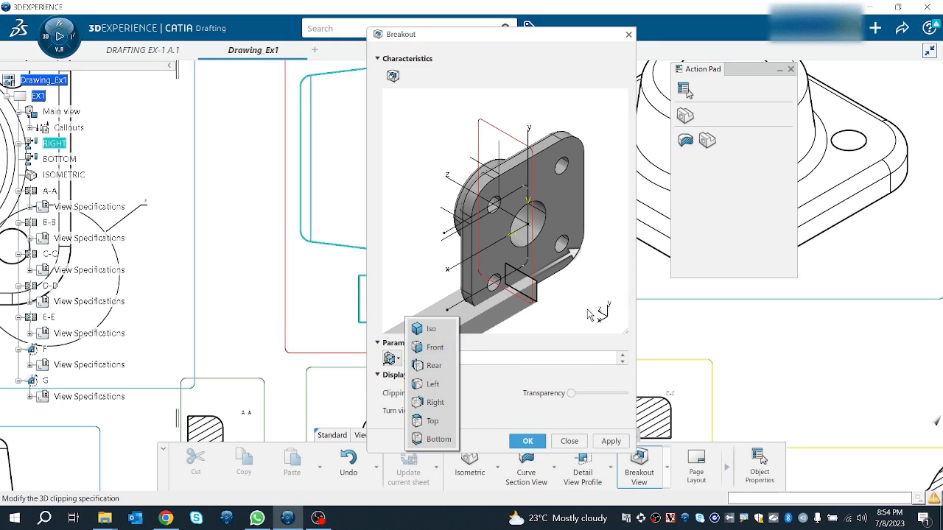
pyautogui.click(523, 349)
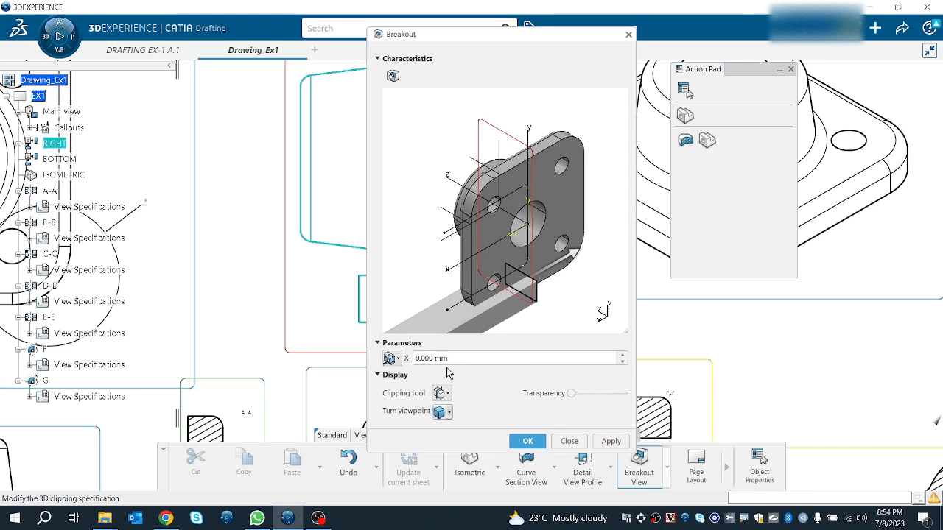
pyautogui.moveTo(571, 251); pyautogui.dragTo(564, 256)
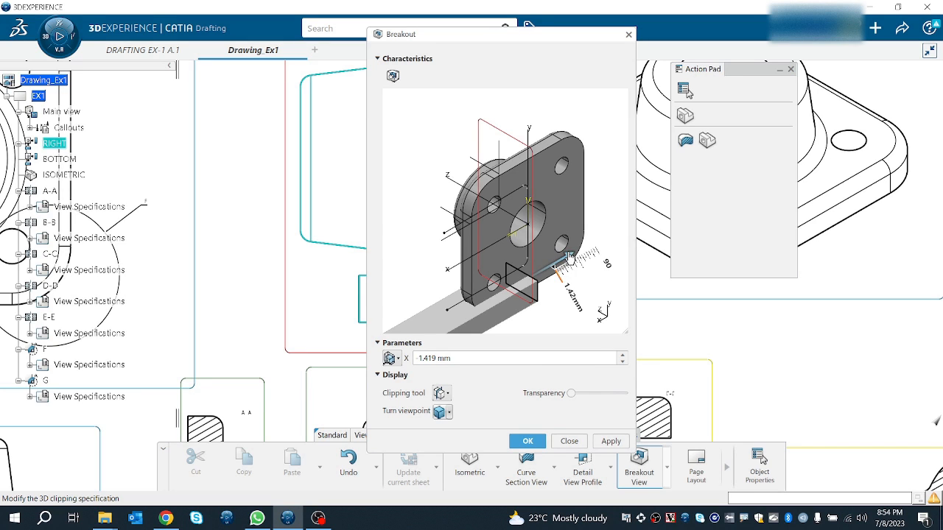
pyautogui.moveTo(569, 254)
pyautogui.mouseDown()
pyautogui.moveTo(533, 274)
pyautogui.moveTo(589, 246)
pyautogui.moveTo(577, 268)
pyautogui.mouseUp()
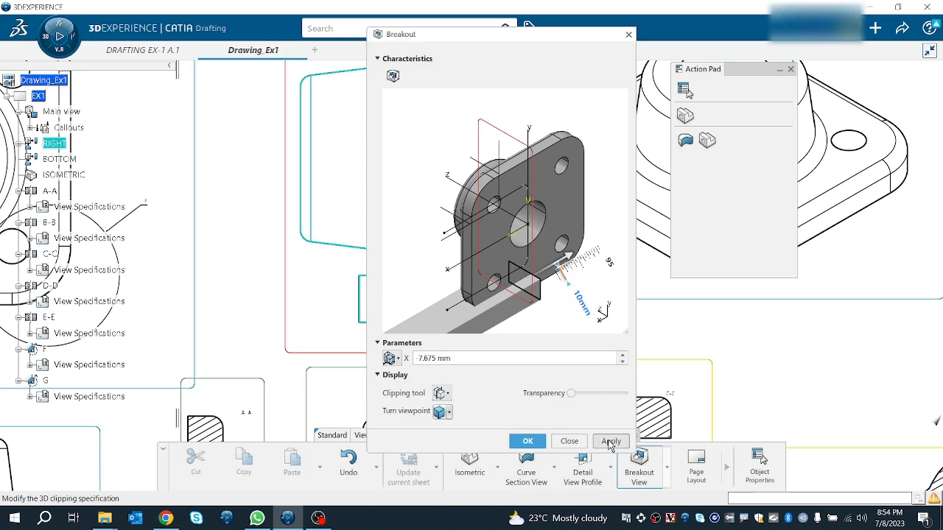
pyautogui.click(611, 443)
pyautogui.click(530, 442)
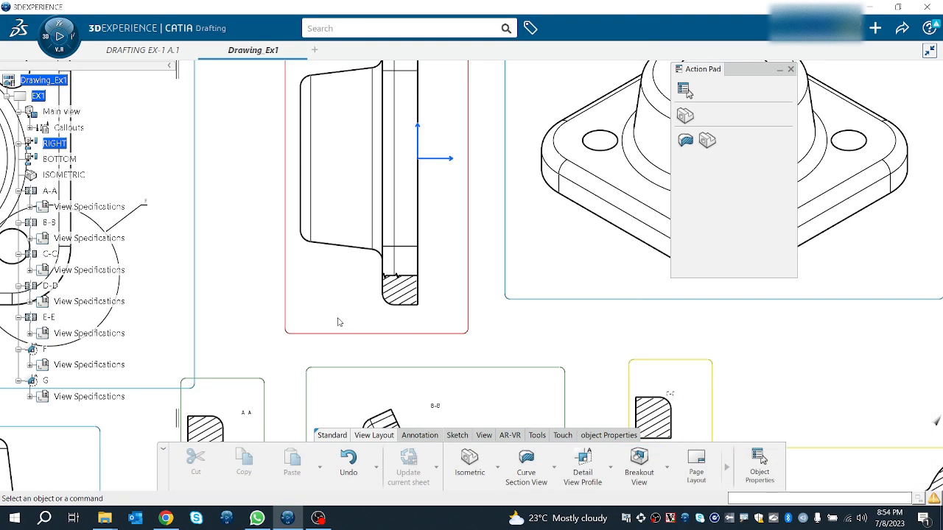
pyautogui.scroll(-5, 338, 322)
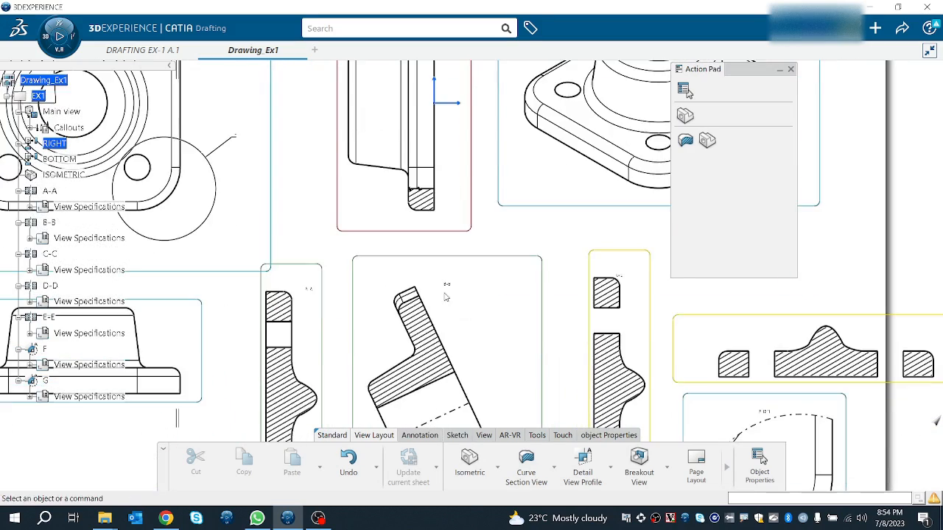
pyautogui.scroll(-5, 442, 309)
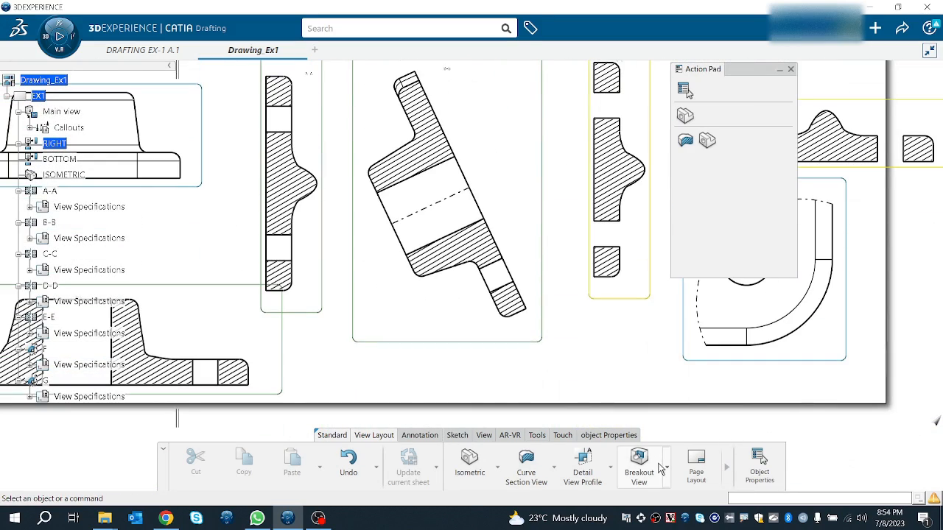
pyautogui.click(665, 467)
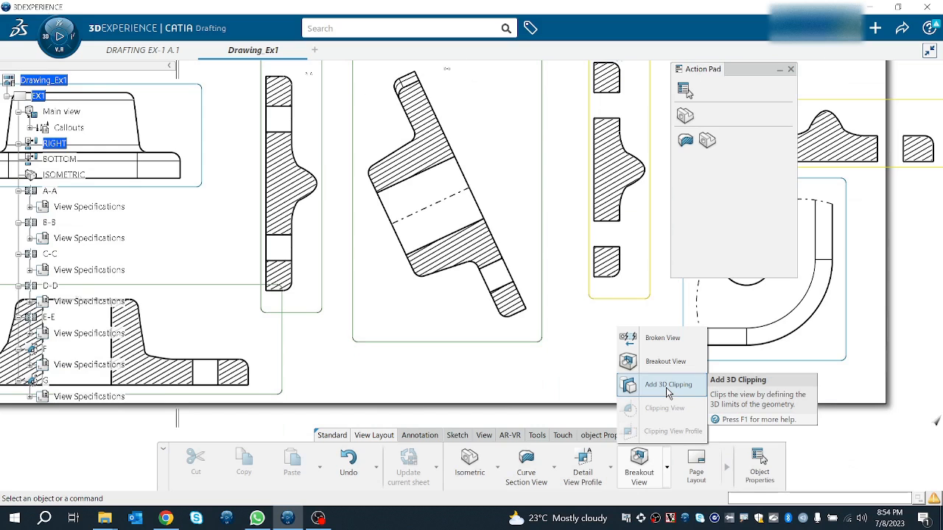
pyautogui.click(768, 410)
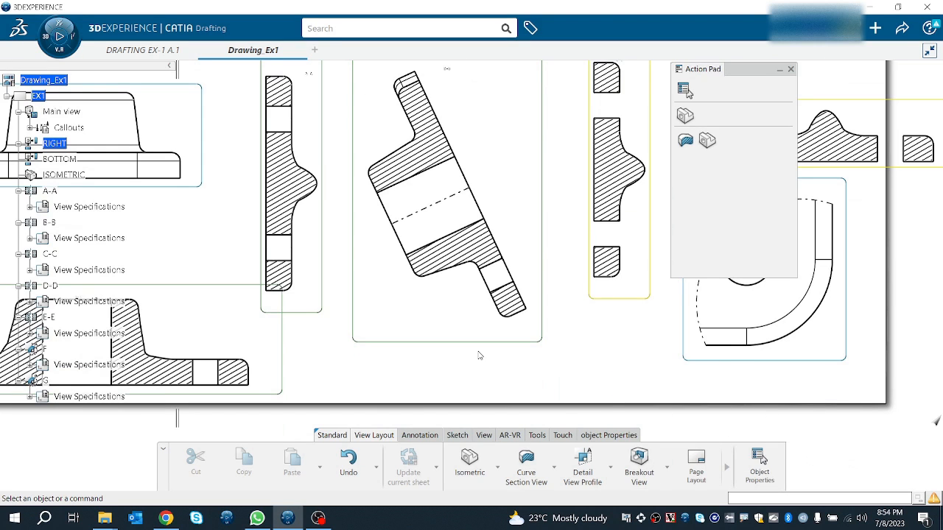
# Step: Activate the Main view
pyautogui.scroll(1, 527, 351)
pyautogui.scroll(4, 505, 323)
pyautogui.moveTo(480, 330); pyautogui.dragTo(349, 219, button='middle')
pyautogui.scroll(4, 507, 331)
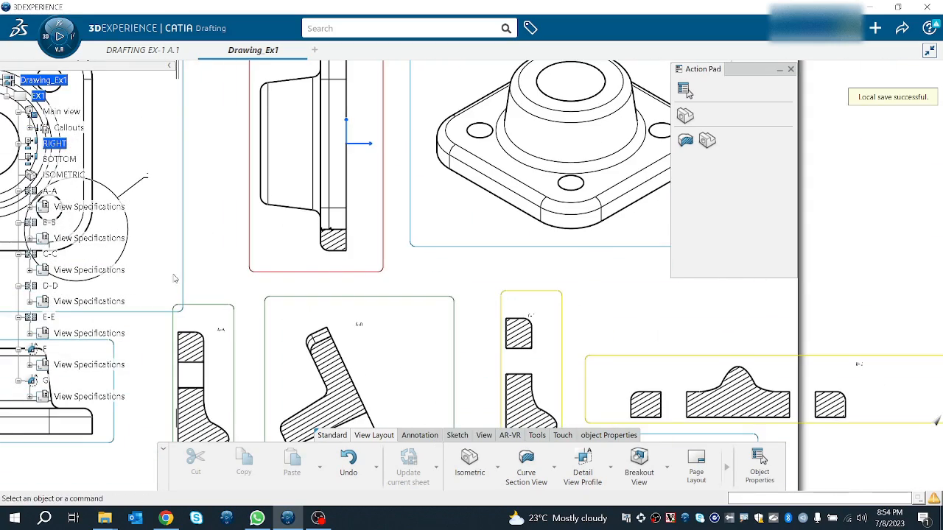
pyautogui.moveTo(175, 277); pyautogui.dragTo(434, 204, button='middle')
pyautogui.click(390, 238)
pyautogui.doubleClick(389, 239)
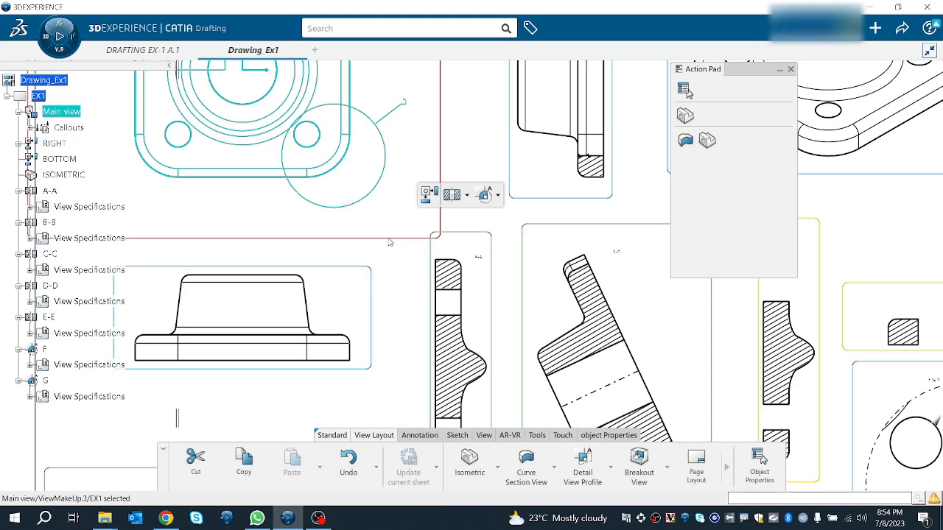
# Step: Clip the Main view with a circular Clipping View profile centred outside the flange and covering its lower-left corner hole
pyautogui.click(610, 456)
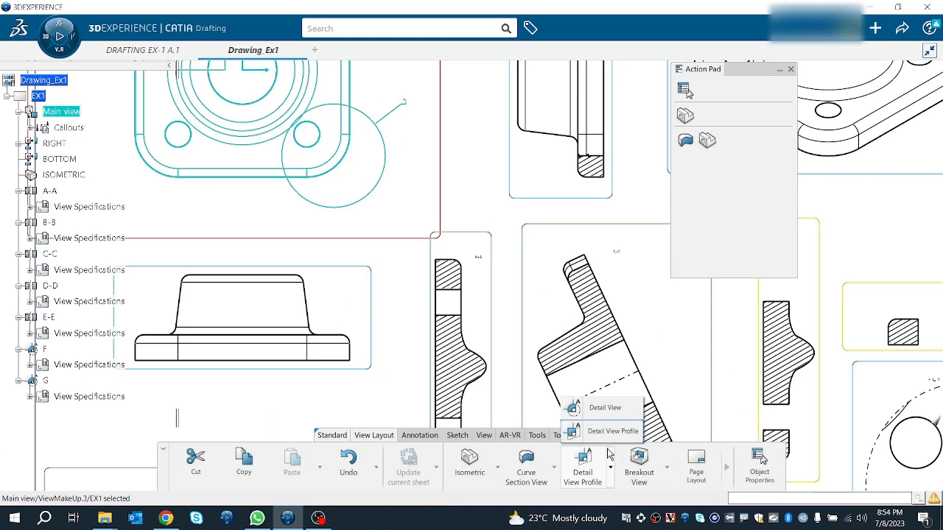
pyautogui.click(668, 468)
pyautogui.click(669, 412)
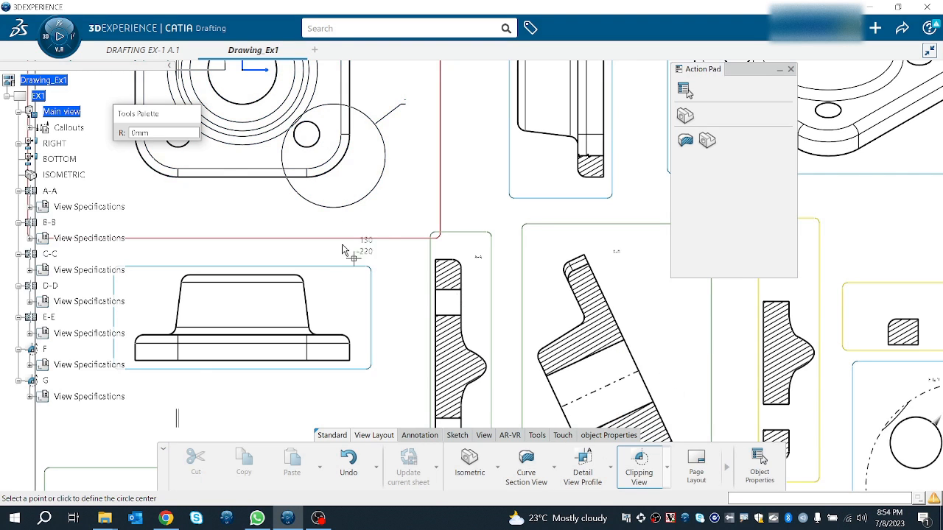
pyautogui.moveTo(337, 233); pyautogui.dragTo(400, 310, button='middle')
pyautogui.moveTo(174, 253); pyautogui.dragTo(190, 271, button='middle')
pyautogui.click(271, 252)
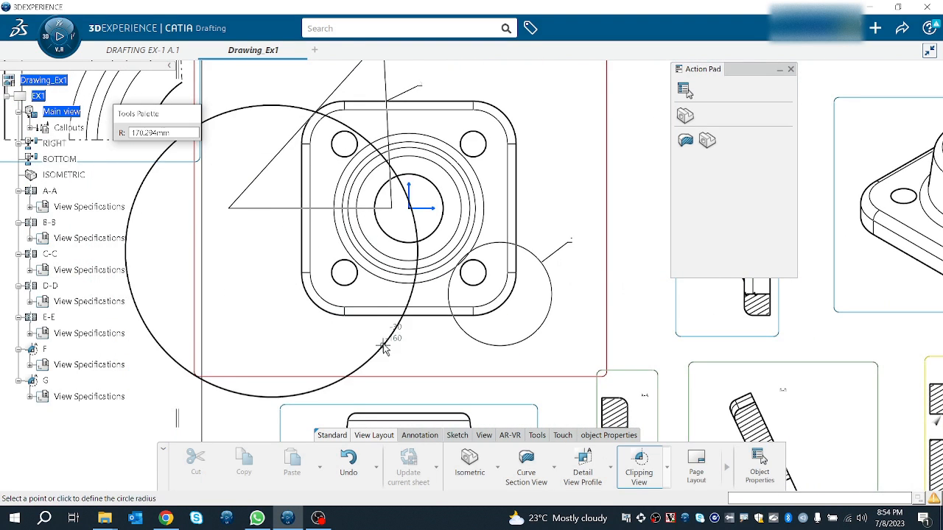
pyautogui.click(343, 310)
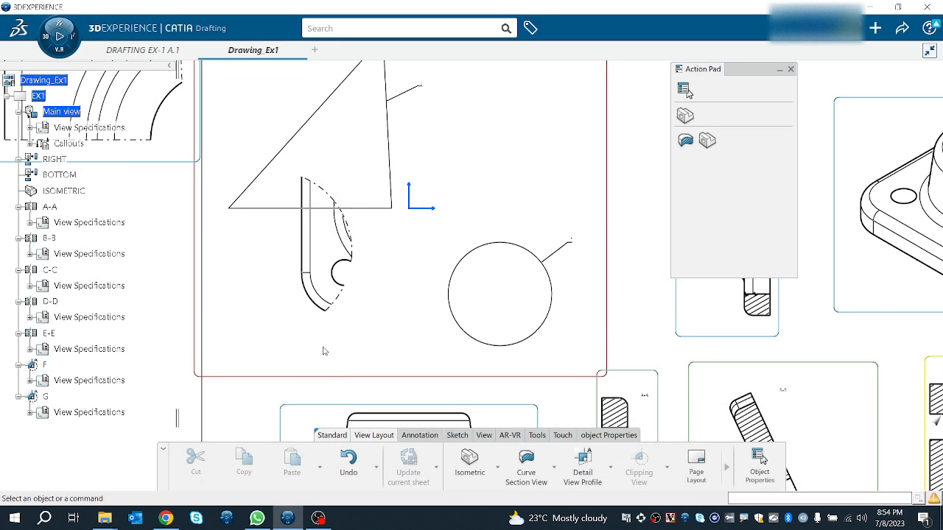
pyautogui.moveTo(366, 321); pyautogui.dragTo(372, 368, button='middle')
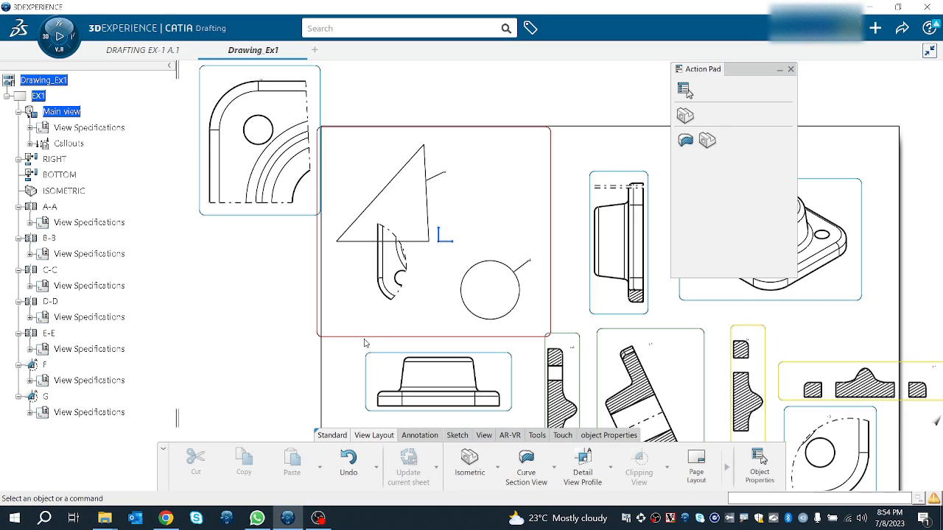
pyautogui.rightClick(368, 340)
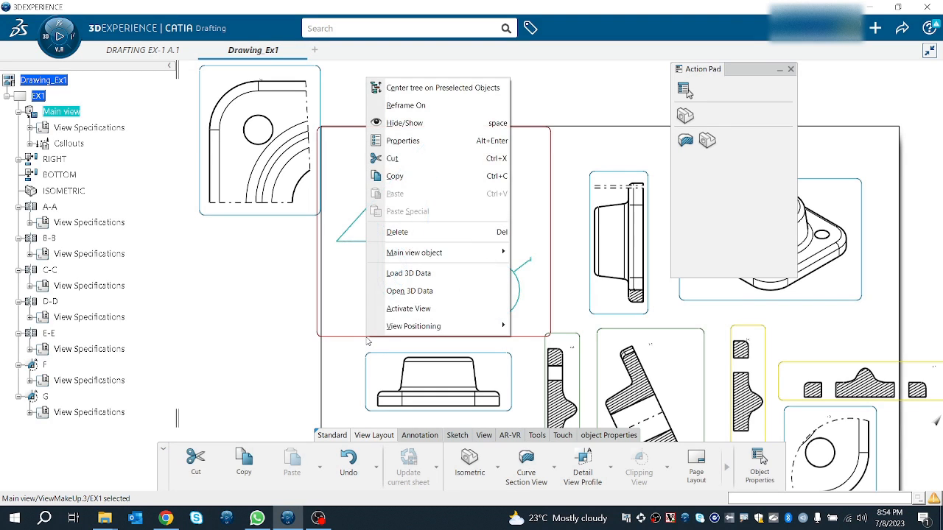
pyautogui.moveTo(382, 333)
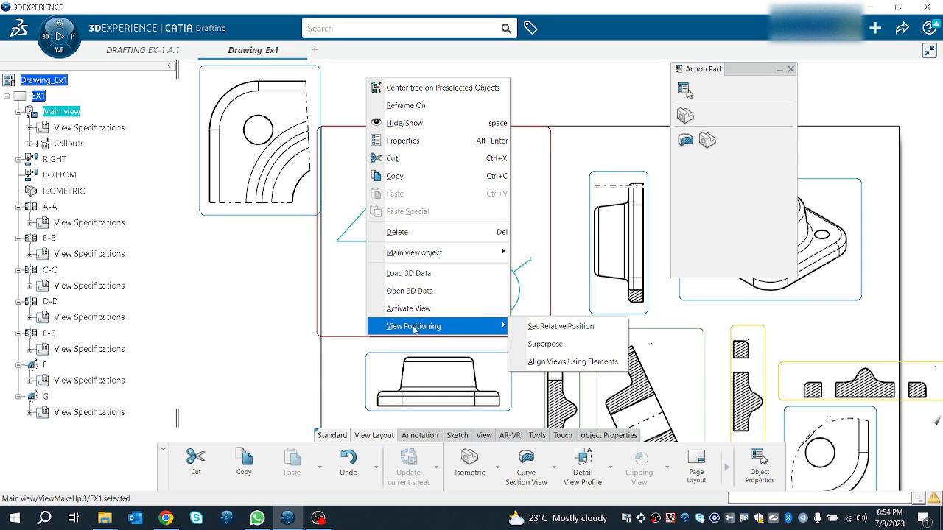
pyautogui.moveTo(454, 261)
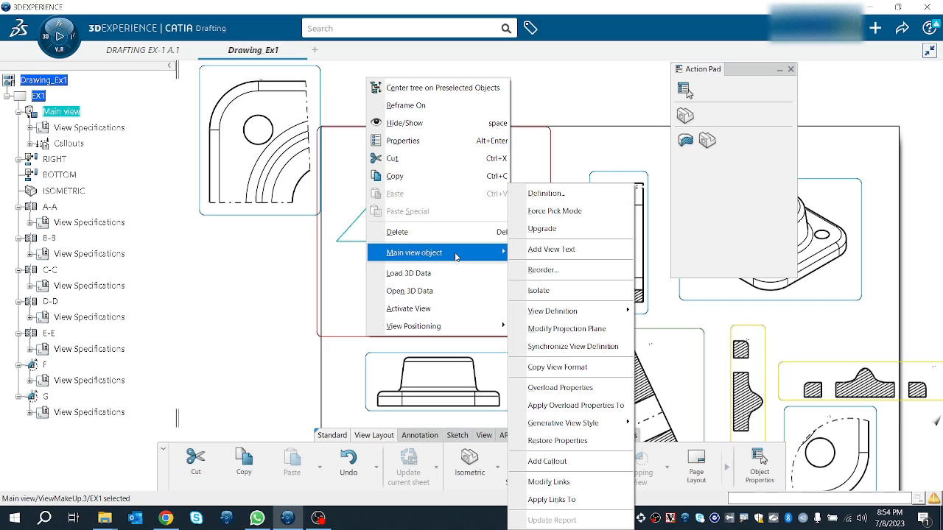
pyautogui.click(467, 308)
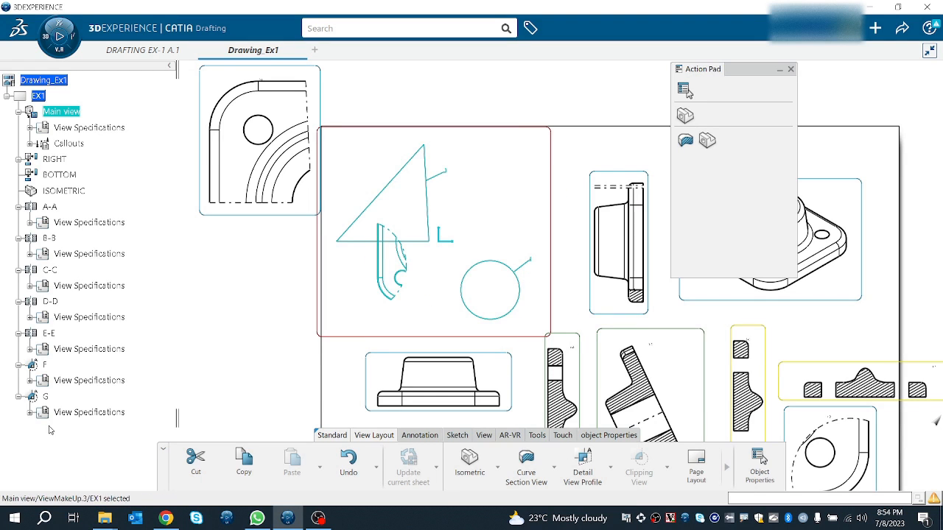
# Step: Examine the view specifications of detail view G and the callouts of the Main view in the tree
pyautogui.click(46, 397)
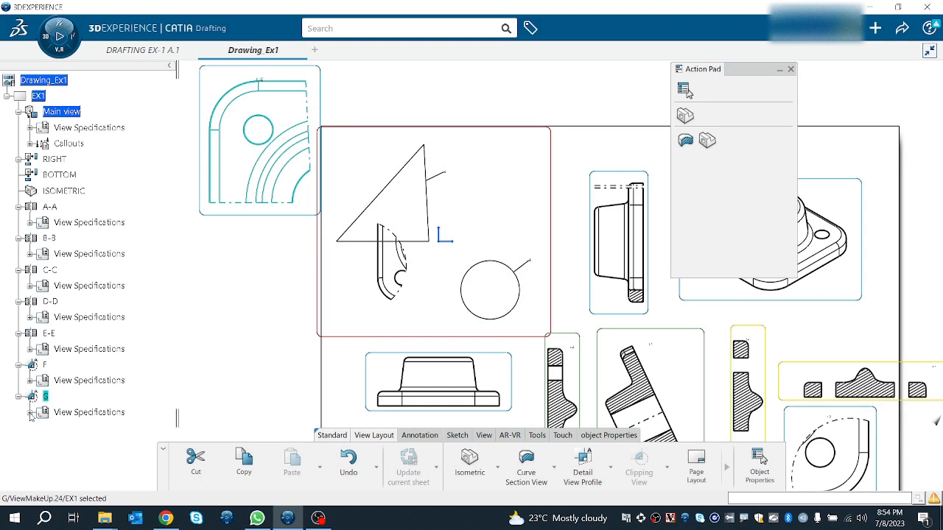
pyautogui.click(29, 413)
pyautogui.click(86, 422)
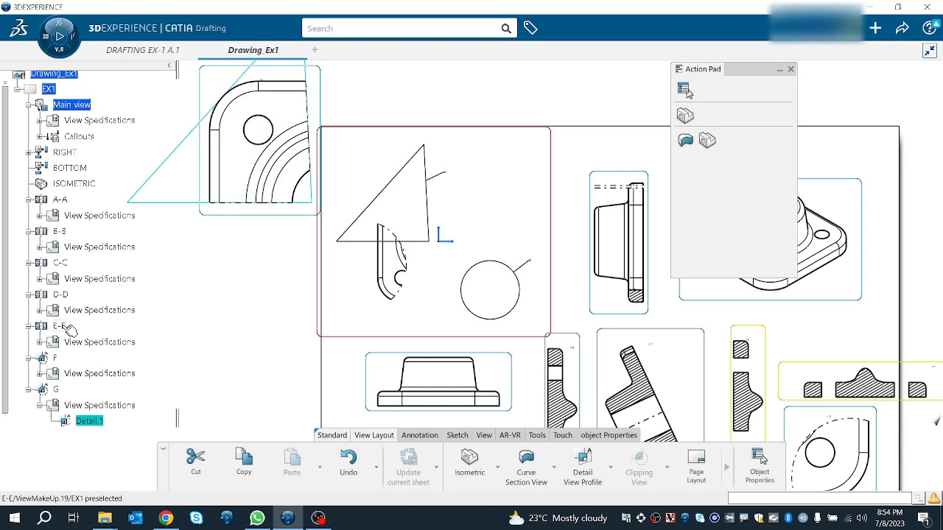
pyautogui.click(81, 135)
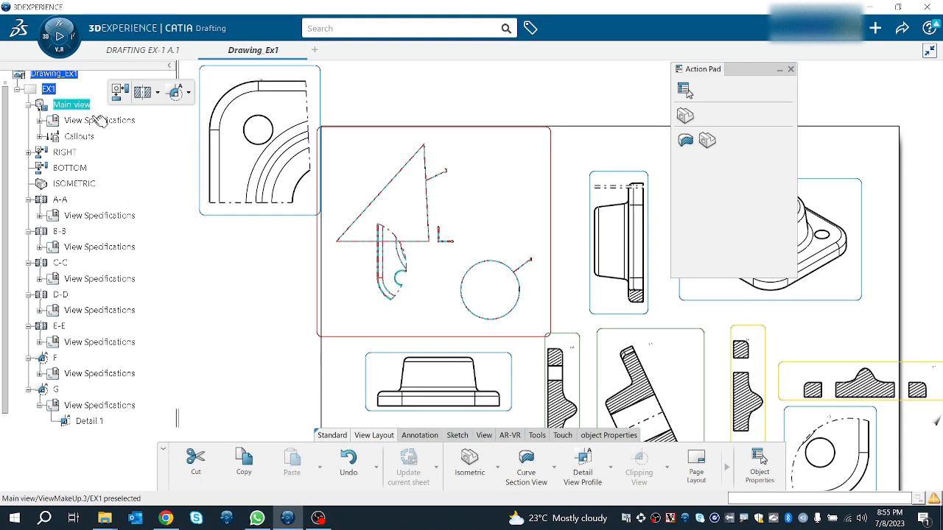
pyautogui.press('Escape')
pyautogui.click(74, 133)
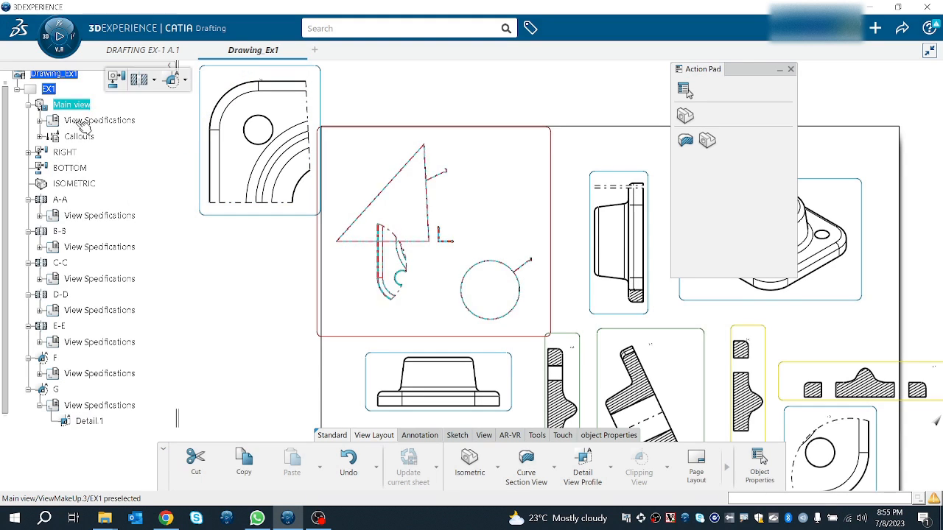
pyautogui.click(39, 137)
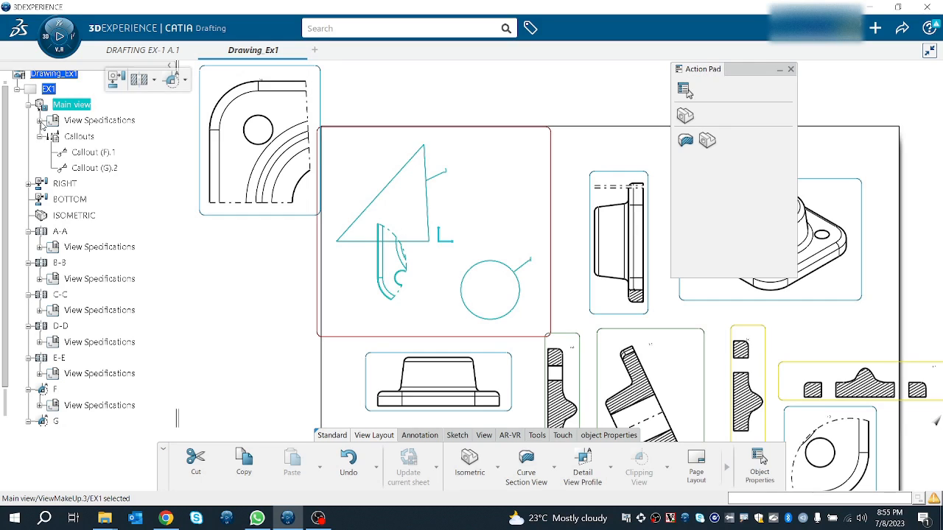
# Step: Review the profile definition of the Main view's circular clipping, then delete that clipping
pyautogui.click(40, 121)
pyautogui.rightClick(91, 137)
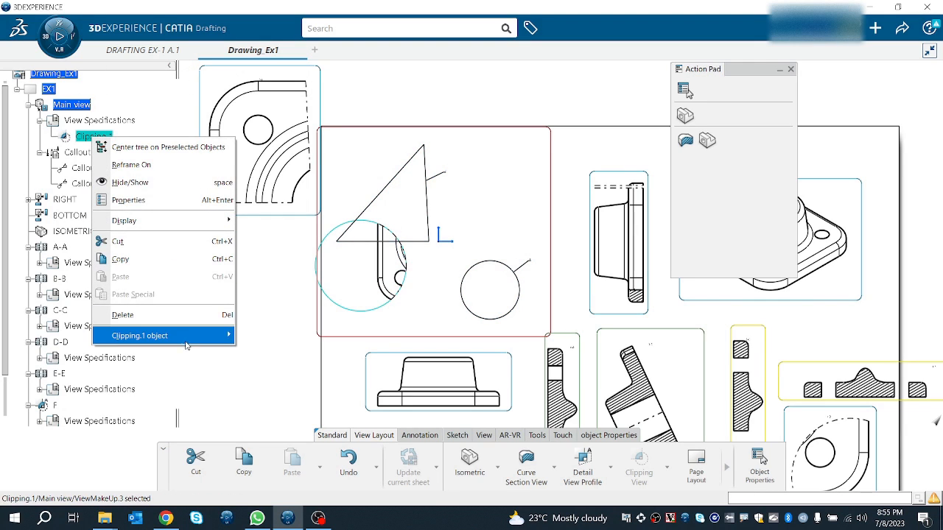
pyautogui.moveTo(221, 337)
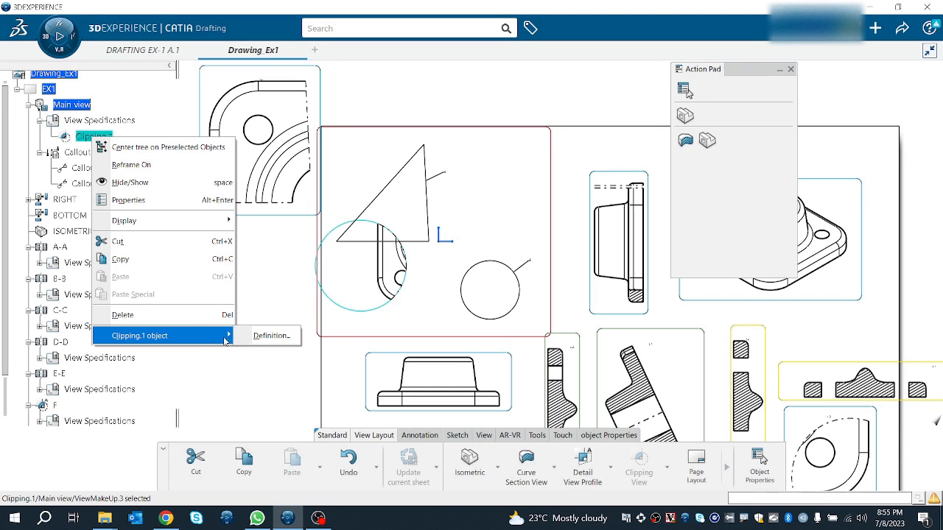
pyautogui.click(267, 338)
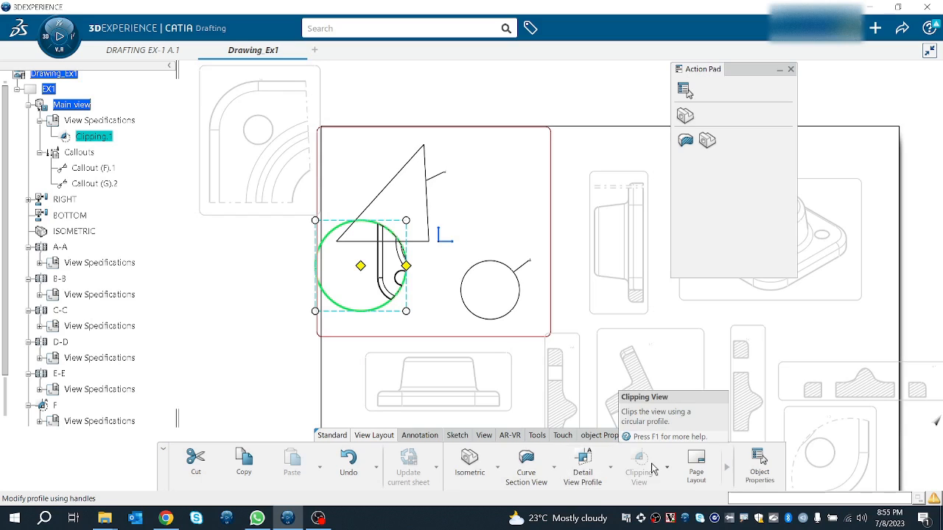
pyautogui.click(198, 274)
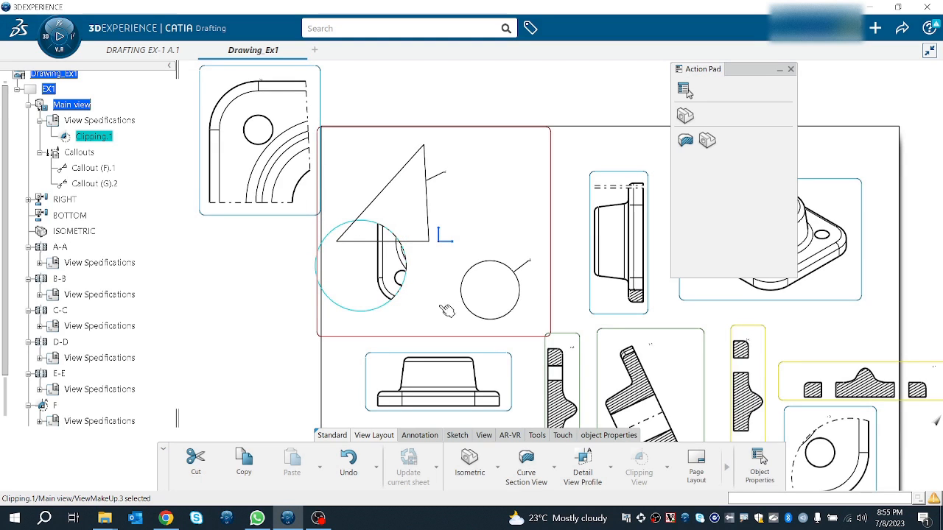
pyautogui.press('Delete')
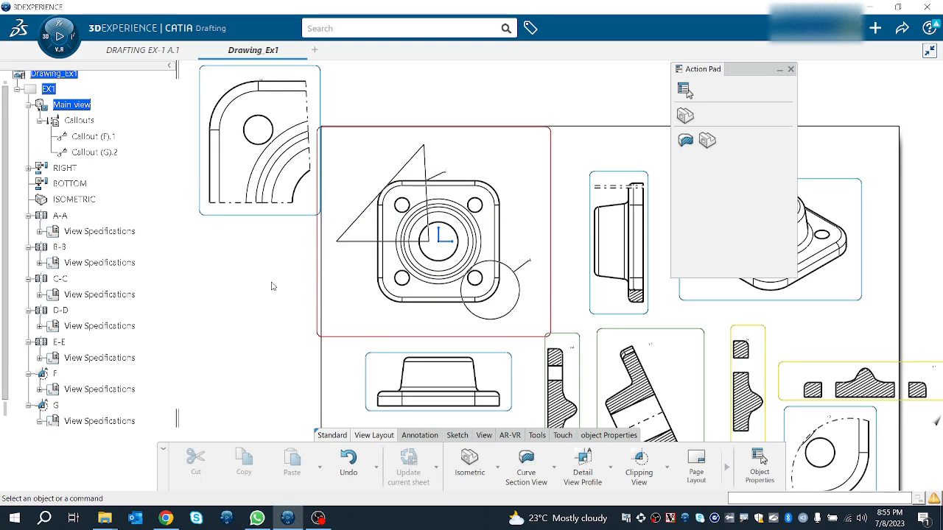
pyautogui.click(667, 467)
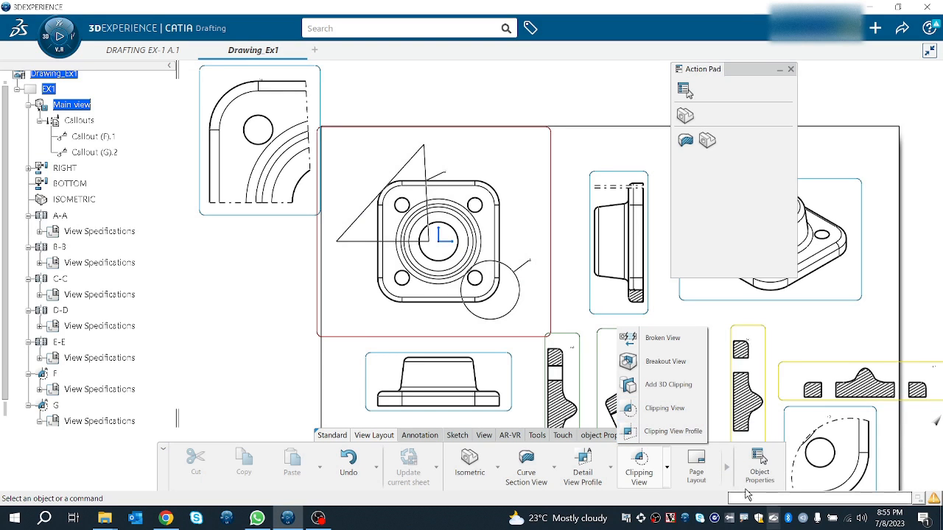
pyautogui.click(197, 390)
pyautogui.moveTo(284, 343); pyautogui.dragTo(281, 440, button='middle')
pyautogui.moveTo(454, 325); pyautogui.dragTo(321, 345, button='middle')
pyautogui.moveTo(321, 391); pyautogui.dragTo(319, 329, button='middle')
pyautogui.moveTo(320, 328); pyautogui.dragTo(510, 205, button='middle')
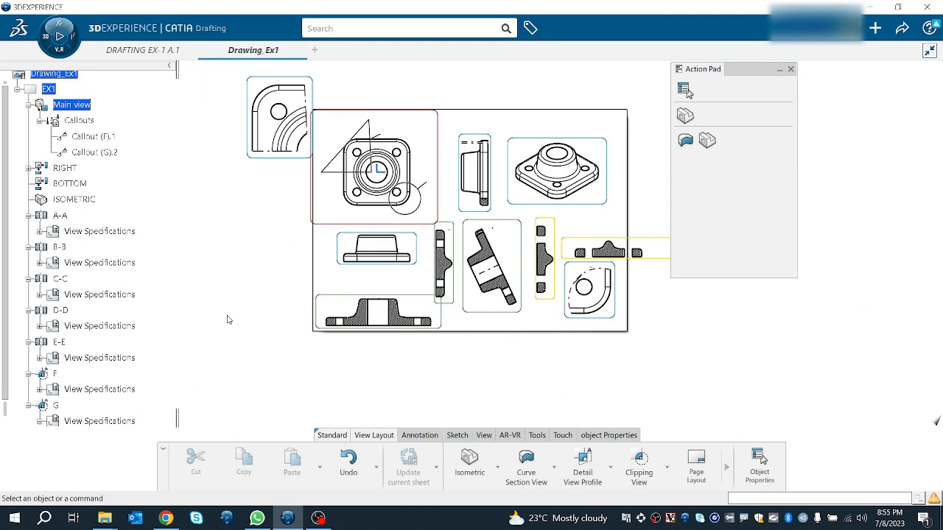